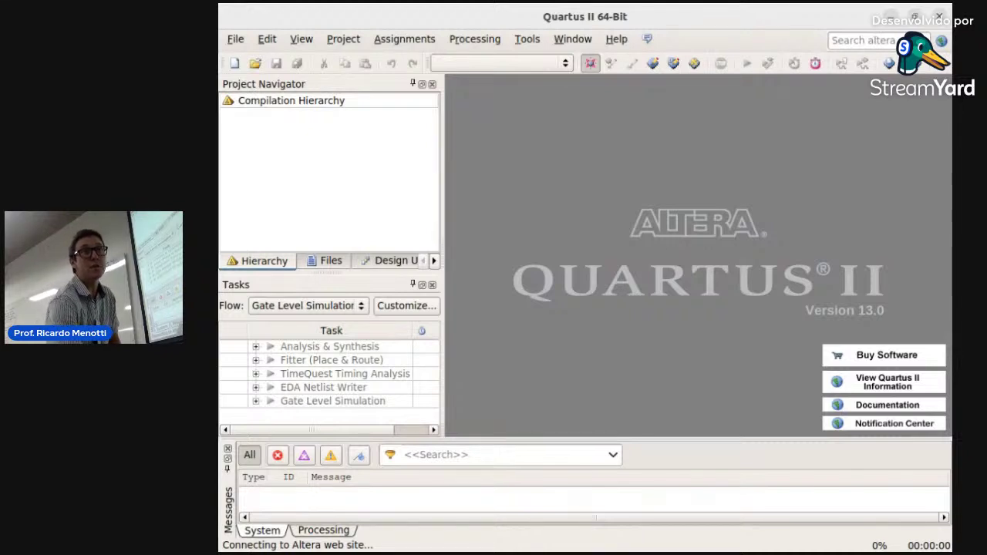
# - Start a new project with the wizard and set its working directory to /home/aluno/fpga/labs/lab1
pyautogui.click(238, 40)
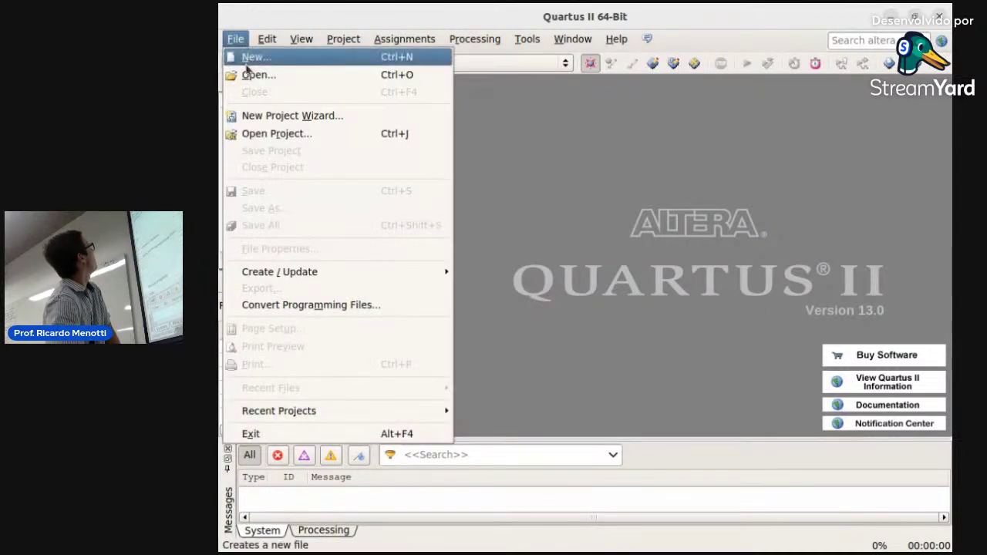
pyautogui.click(285, 115)
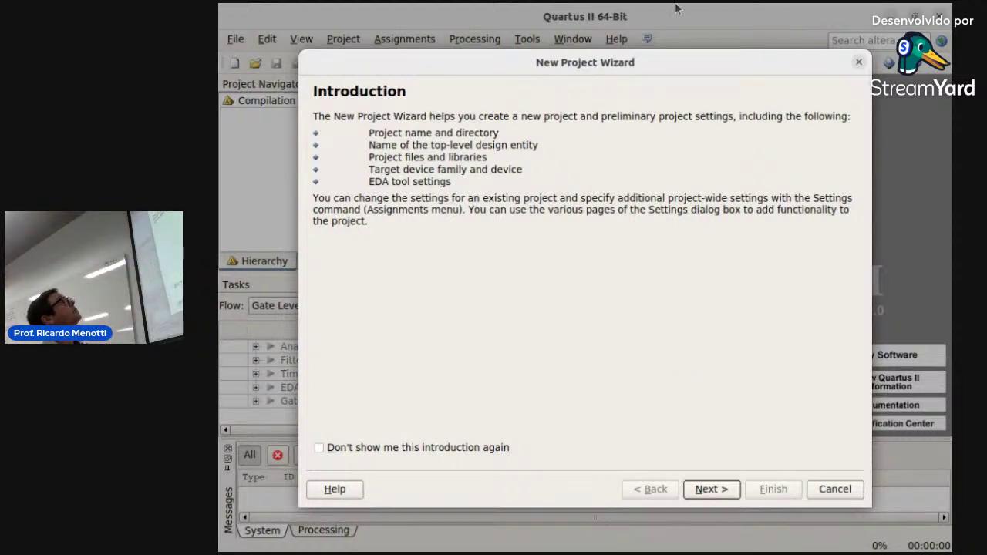
pyautogui.click(711, 490)
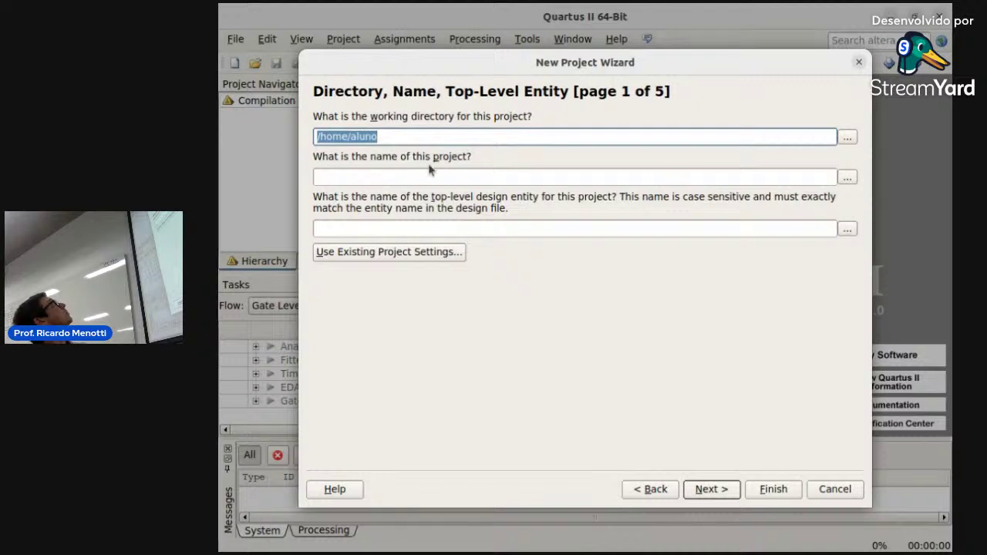
pyautogui.click(400, 134)
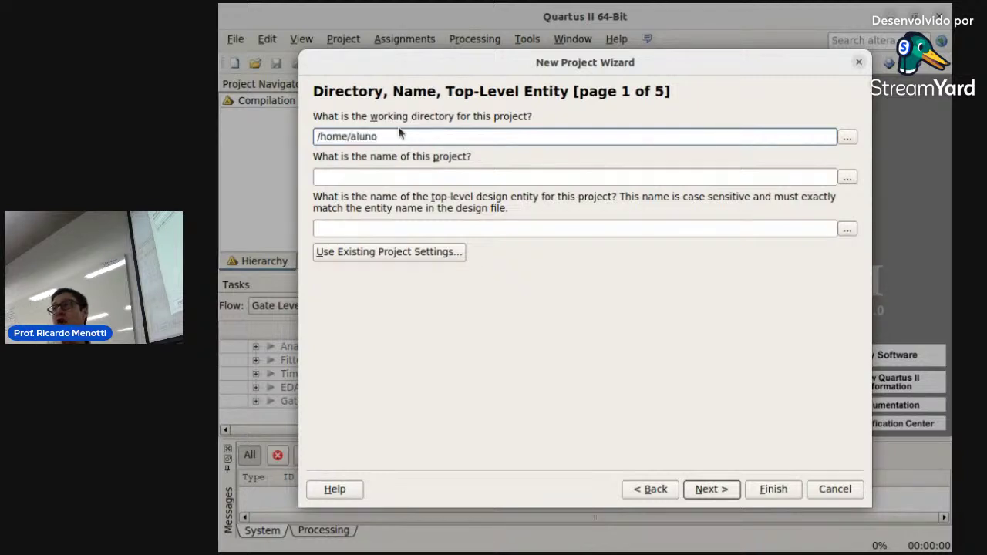
pyautogui.click(847, 137)
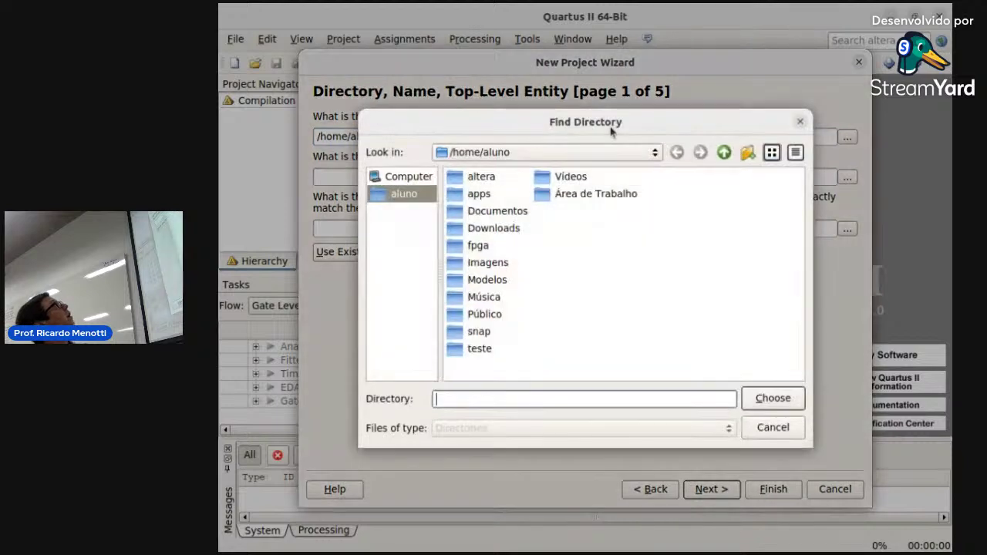
pyautogui.doubleClick(478, 245)
pyautogui.doubleClick(477, 193)
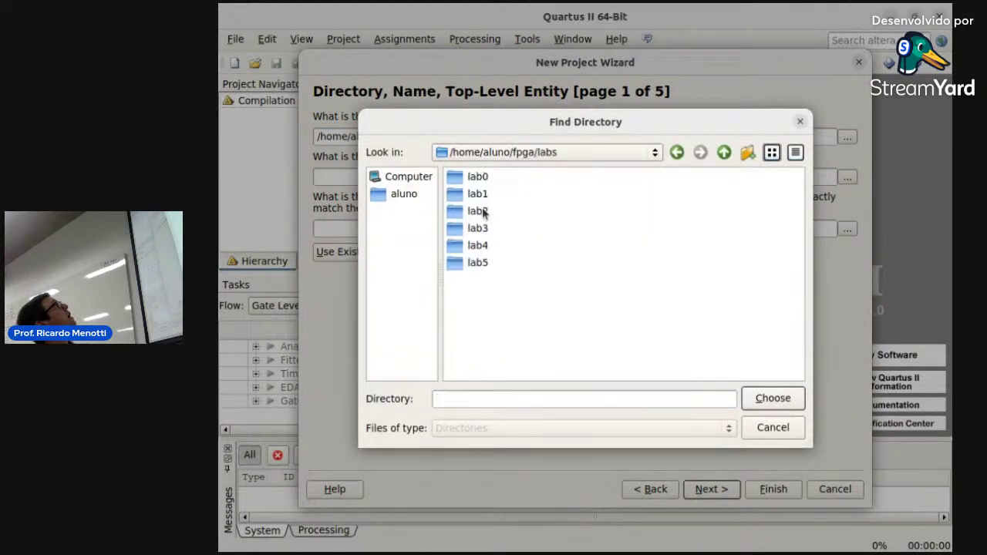
pyautogui.doubleClick(478, 194)
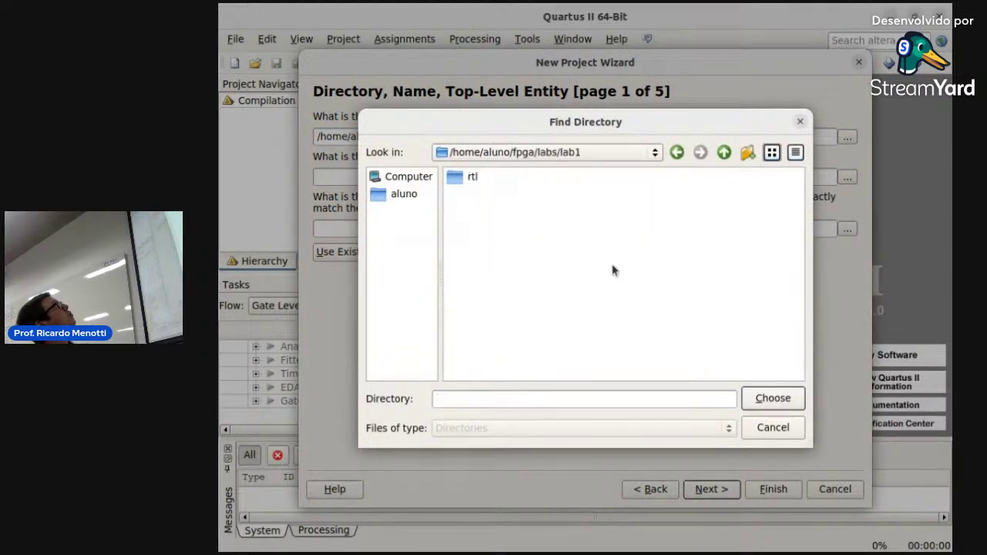
pyautogui.click(773, 398)
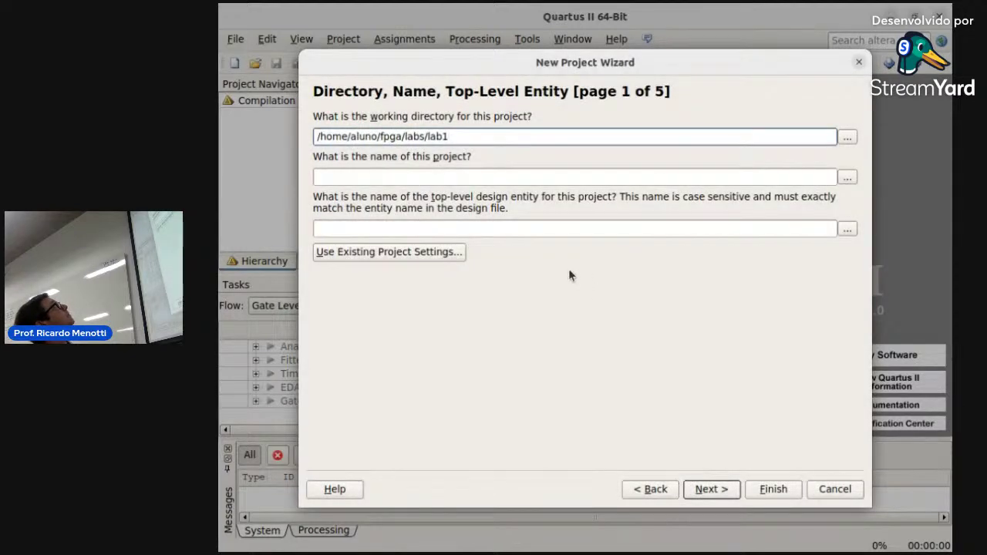
# - Name the project lab1 and set its top-level design entity to top
pyautogui.doubleClick(438, 137)
pyautogui.hotkey('ctrl', 'c')
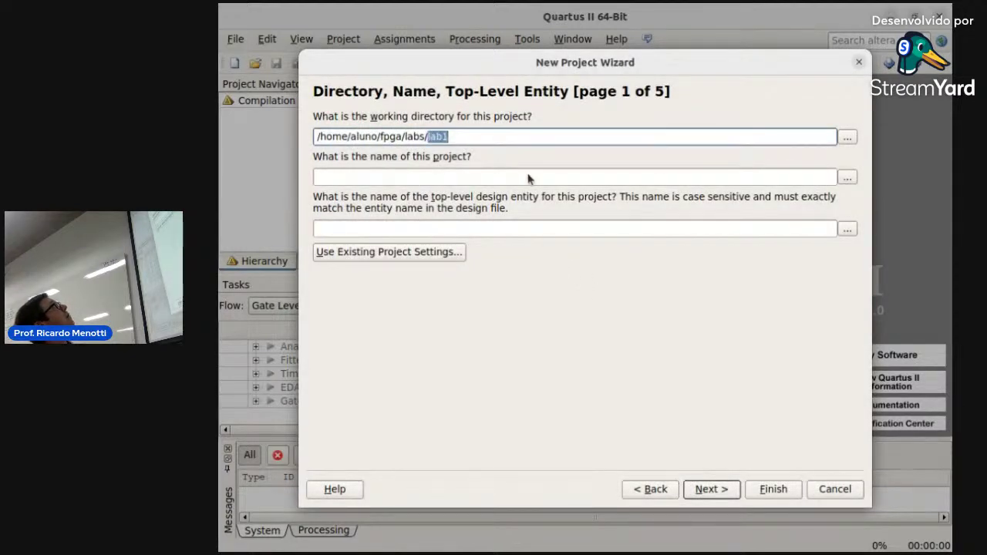
pyautogui.click(503, 179)
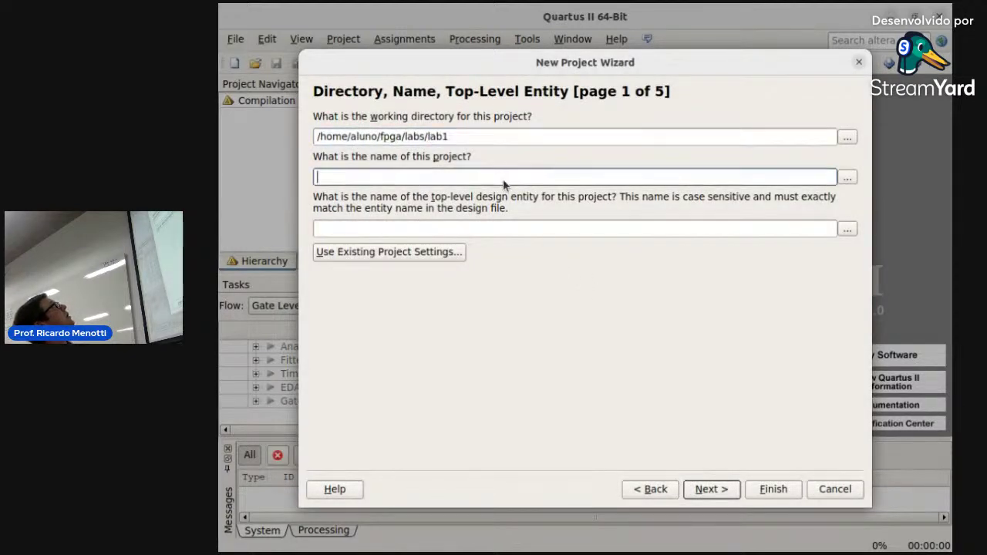
pyautogui.doubleClick(438, 137)
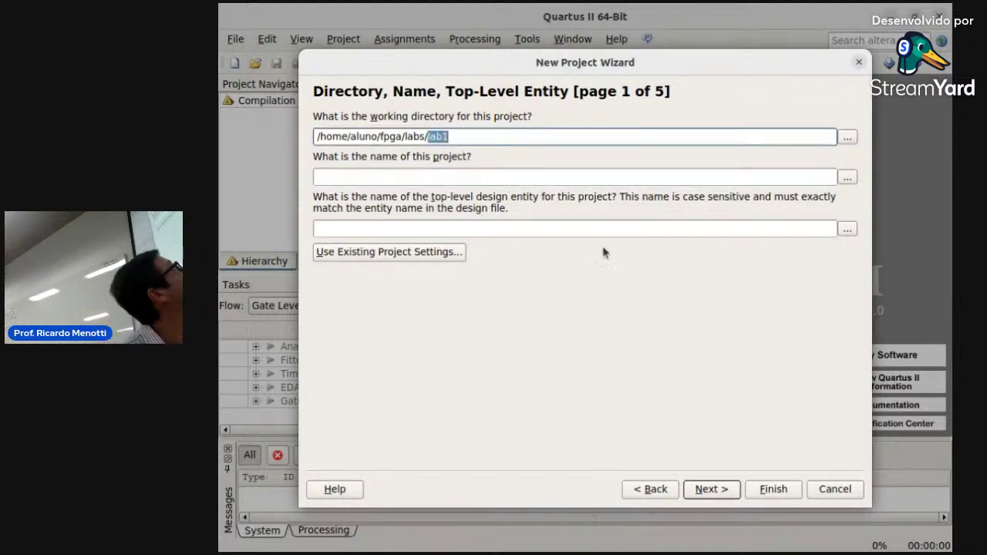
pyautogui.middleClick(651, 179)
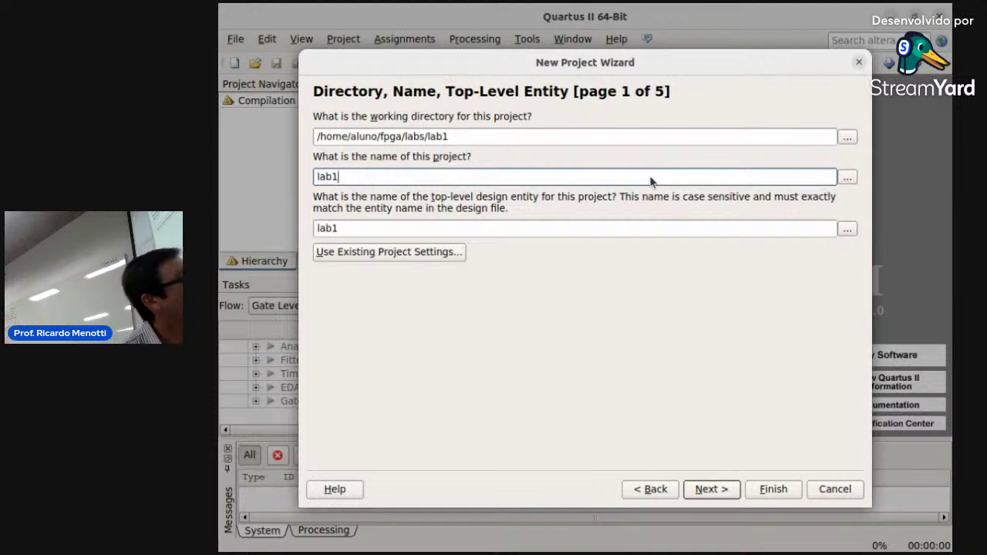
pyautogui.doubleClick(443, 229)
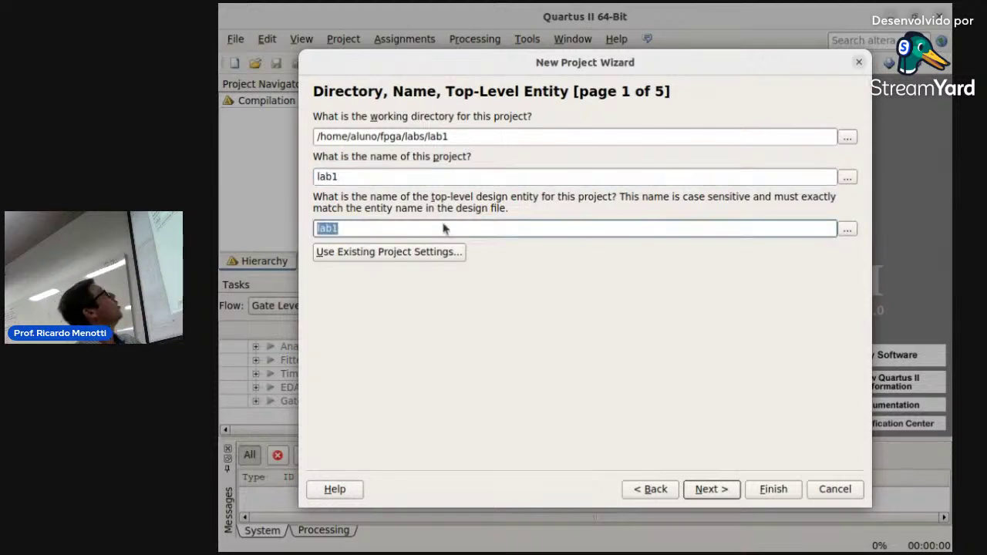
pyautogui.write('top')
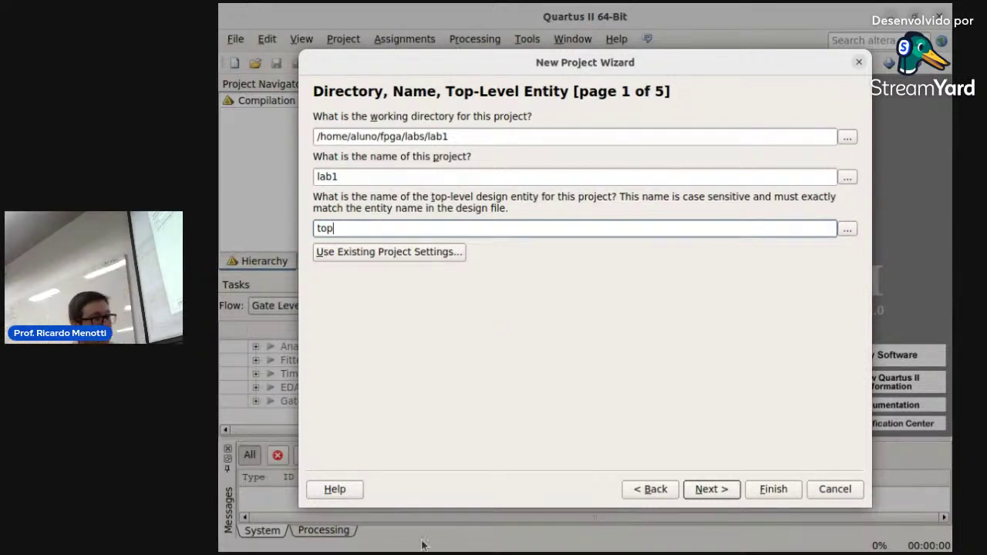
pyautogui.click(703, 489)
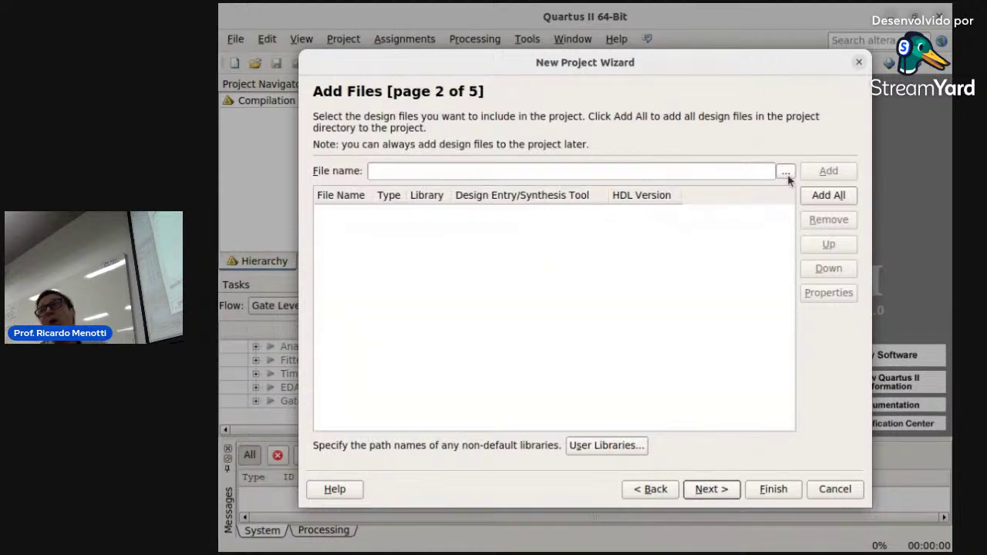
# - Add the design file rtl/top.v from the lab1 directory to the project
pyautogui.click(829, 196)
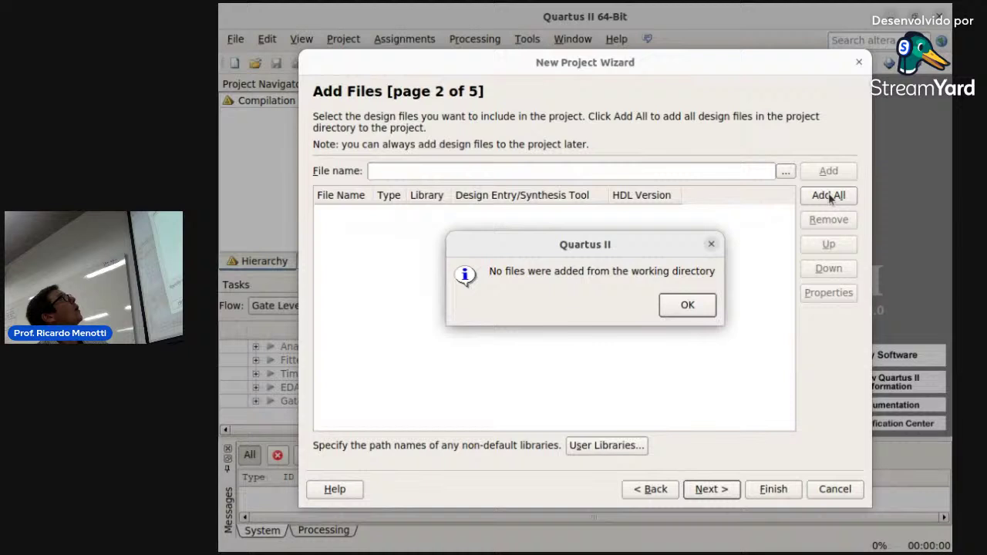
pyautogui.click(688, 305)
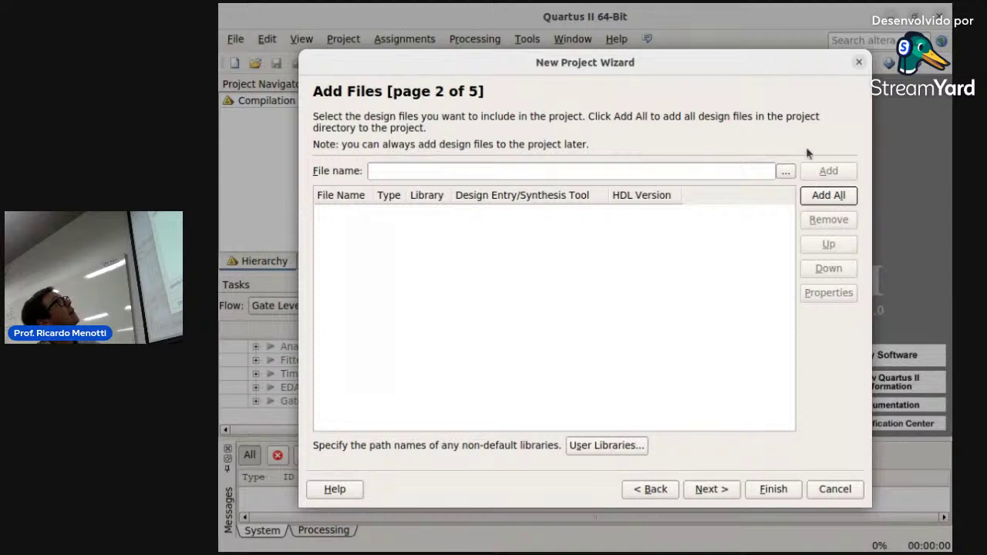
pyautogui.click(785, 170)
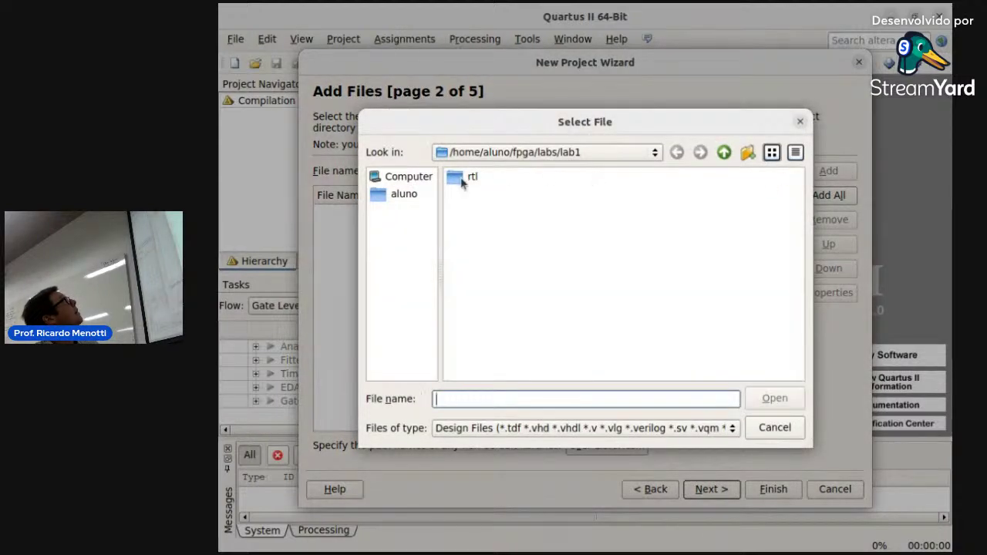
pyautogui.doubleClick(458, 176)
pyautogui.click(476, 178)
pyautogui.doubleClick(477, 179)
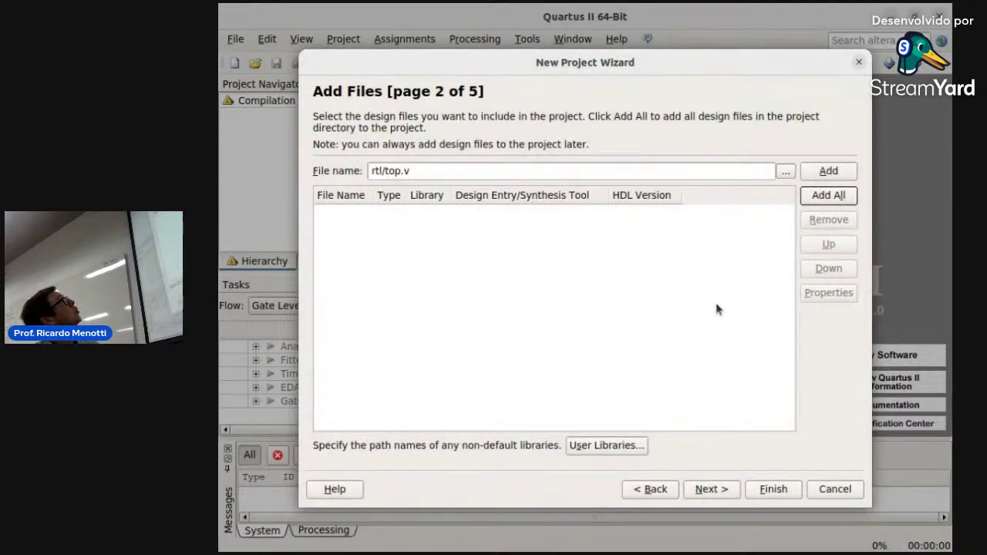
pyautogui.click(828, 171)
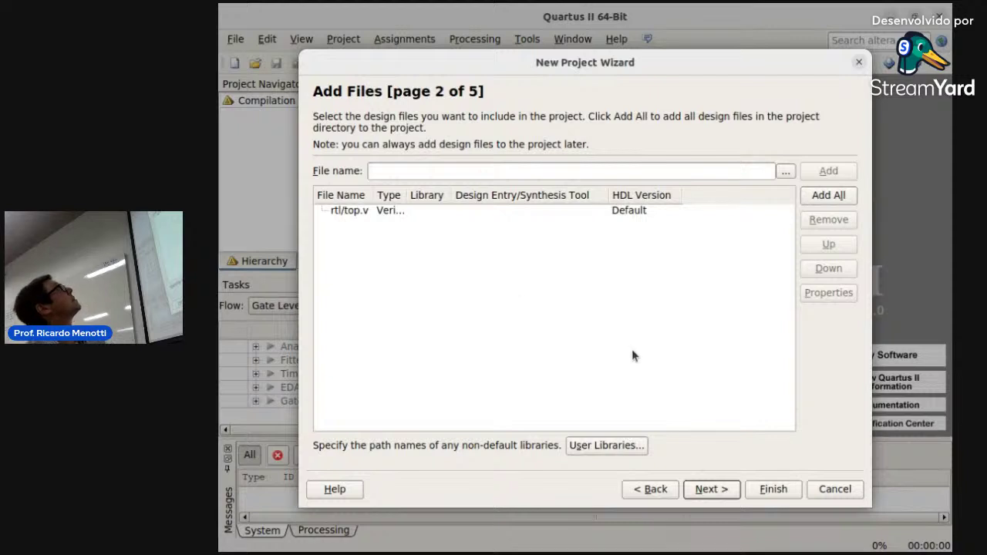
pyautogui.click(714, 492)
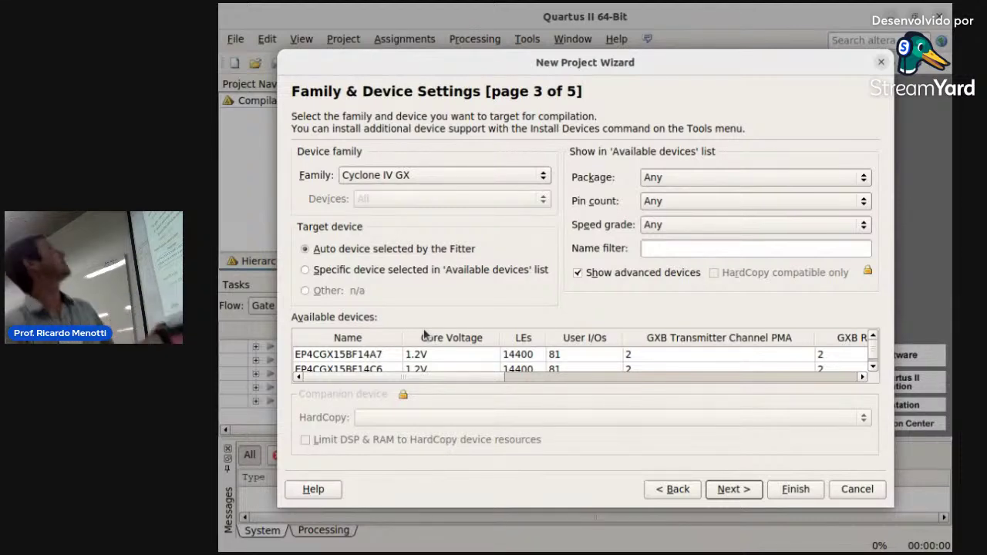
# - Choose the Cyclone II family, filter the devices by f484, and select EP2C20F484C7 as the target device
pyautogui.click(386, 175)
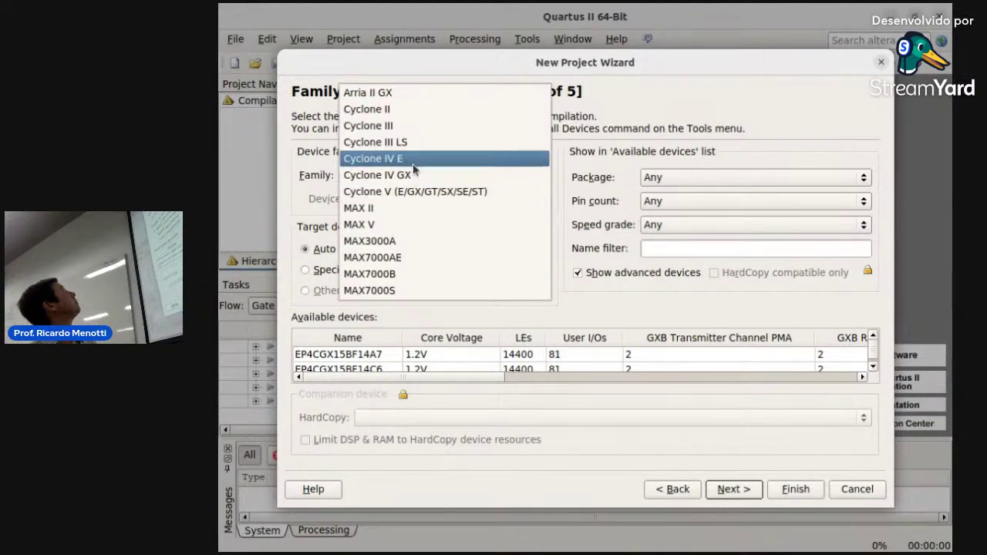
pyautogui.click(442, 111)
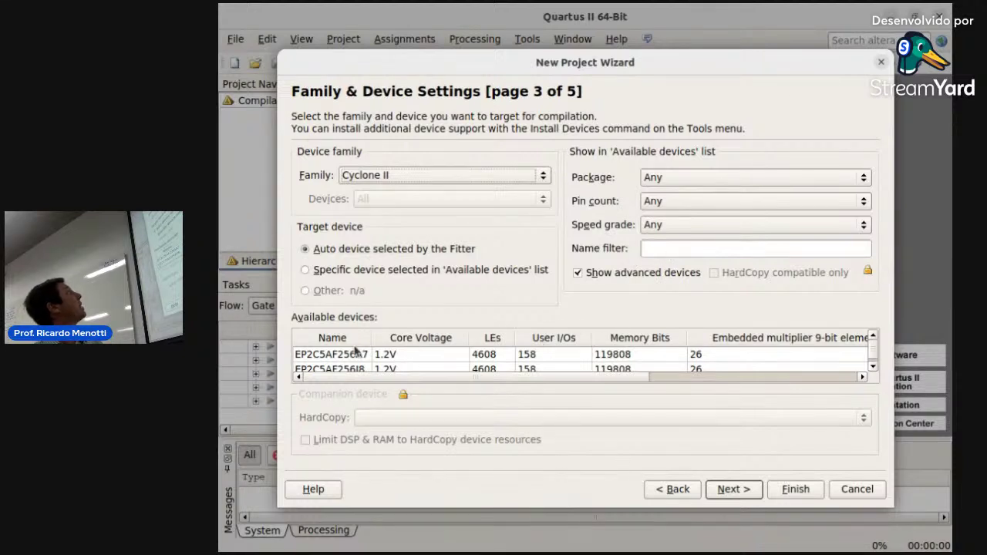
pyautogui.click(718, 249)
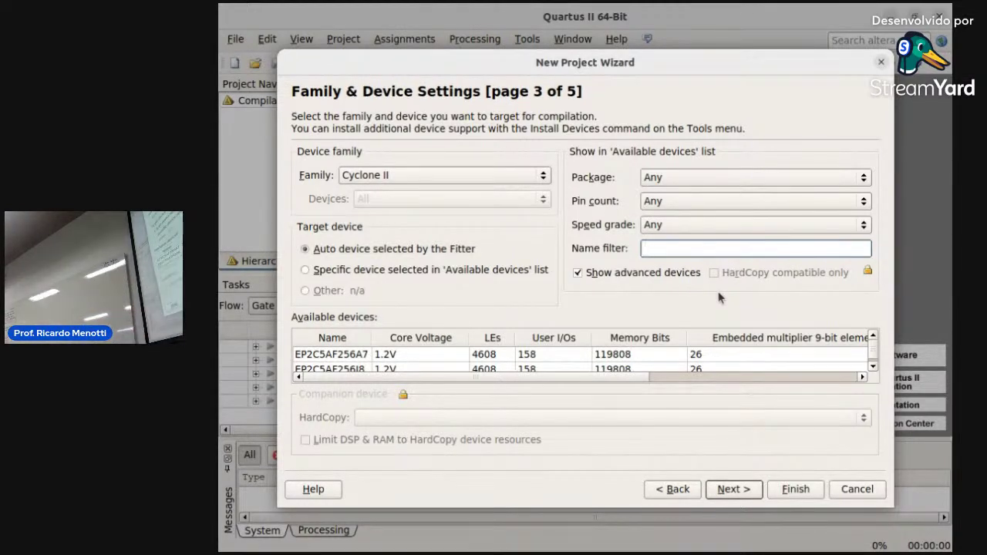
pyautogui.write('f484')
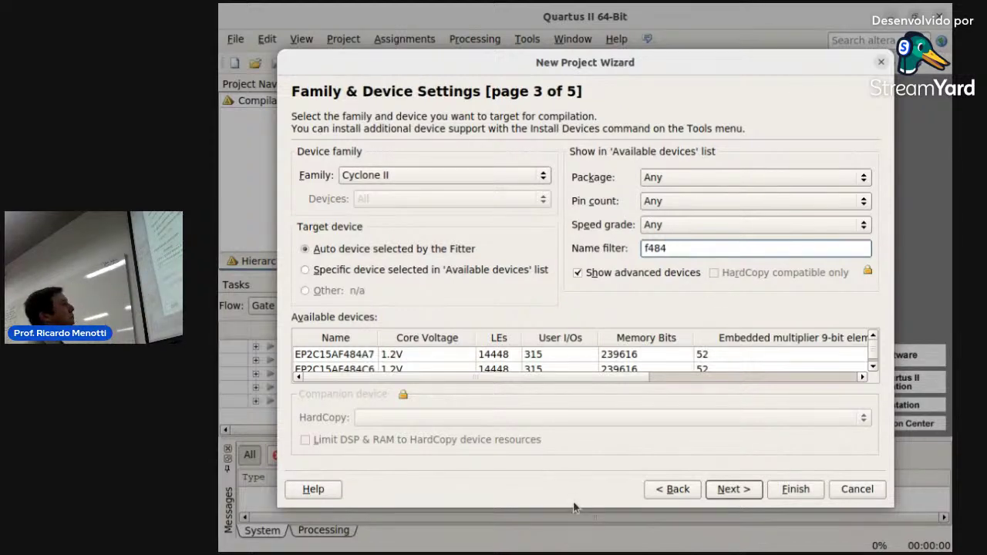
pyautogui.moveTo(574, 507); pyautogui.dragTo(574, 549)
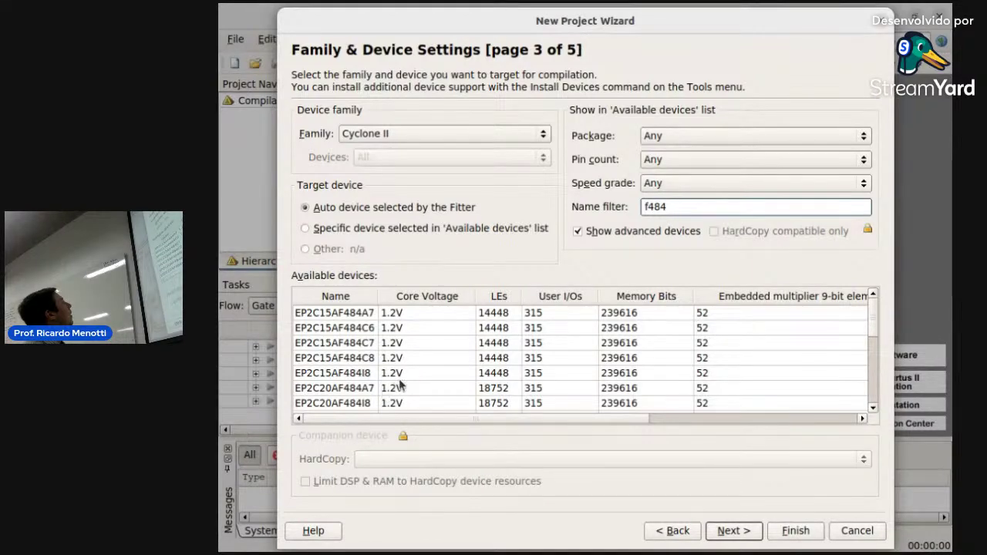
pyautogui.scroll(-1, 404, 386)
pyautogui.click(369, 390)
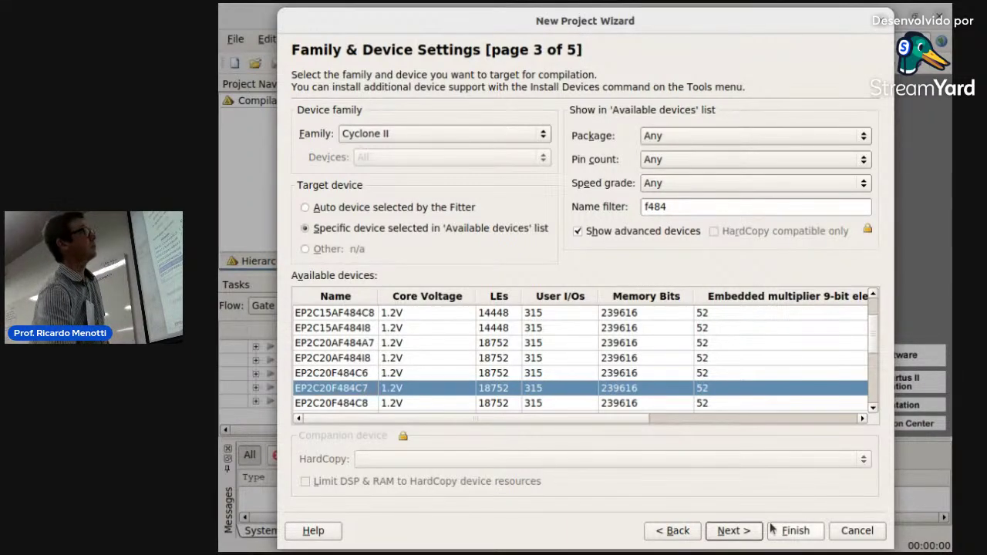
pyautogui.click(742, 530)
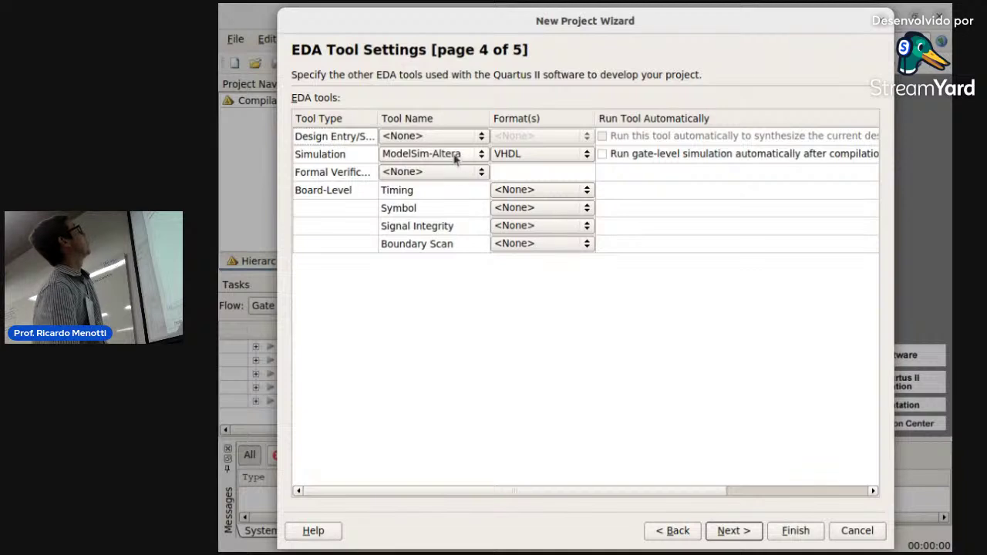
# - Set the simulation tool to None and finish creating the project
pyautogui.click(455, 154)
pyautogui.click(407, 90)
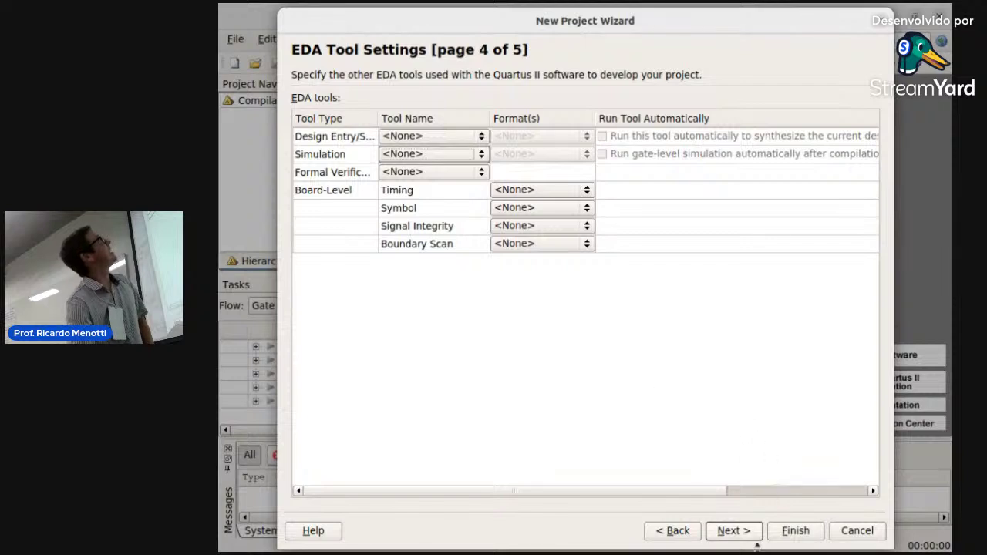
pyautogui.click(752, 532)
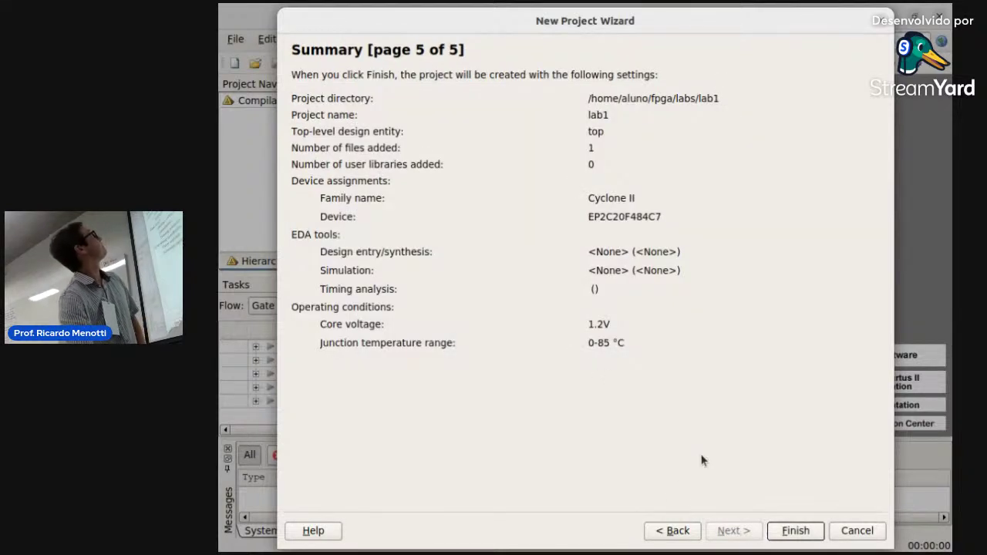
pyautogui.click(795, 531)
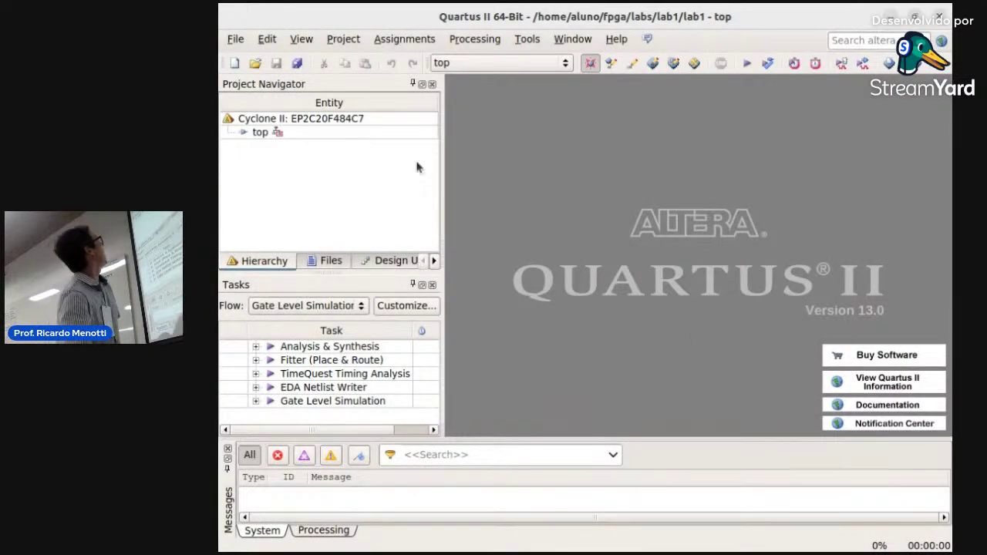
# - Open the Verilog source of the top entity from the project hierarchy
pyautogui.doubleClick(260, 131)
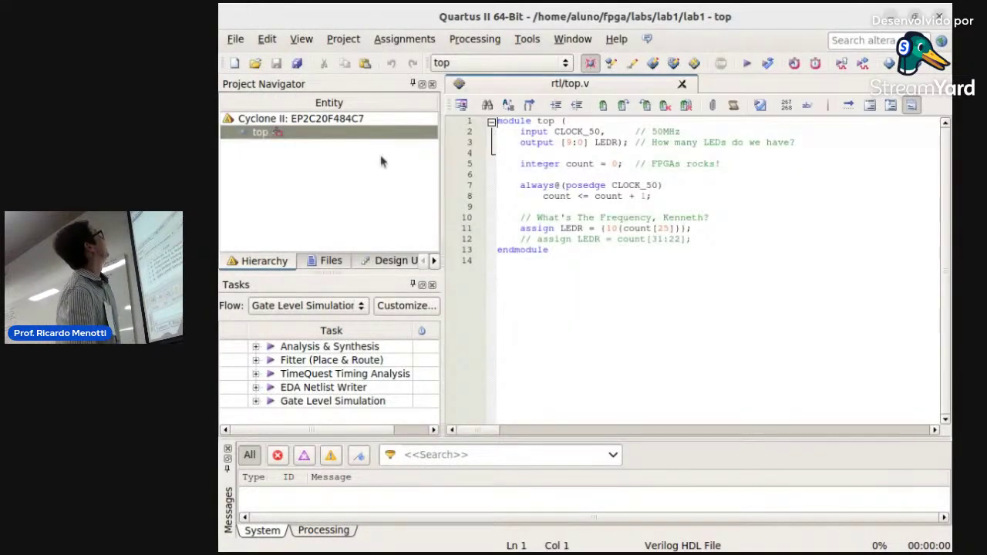
pyautogui.click(719, 347)
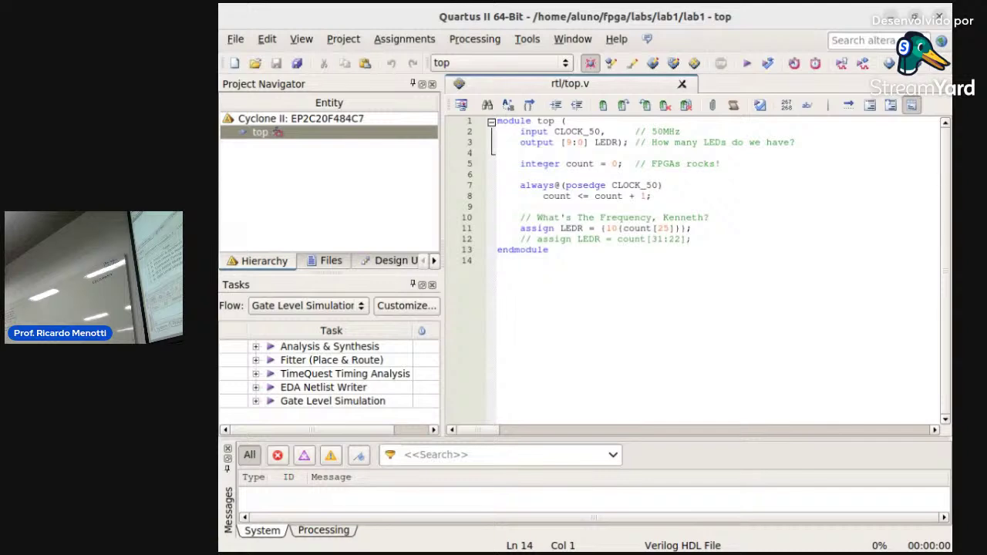
# - Switch to the browser's fpga GitHub repository and examine the pin assignment files DE0_CV.qsf, DE2_115.qsf, DE2i_150.qsf and DE10_lite.qsf in labs
pyautogui.hotkey('alt', 'Tab')
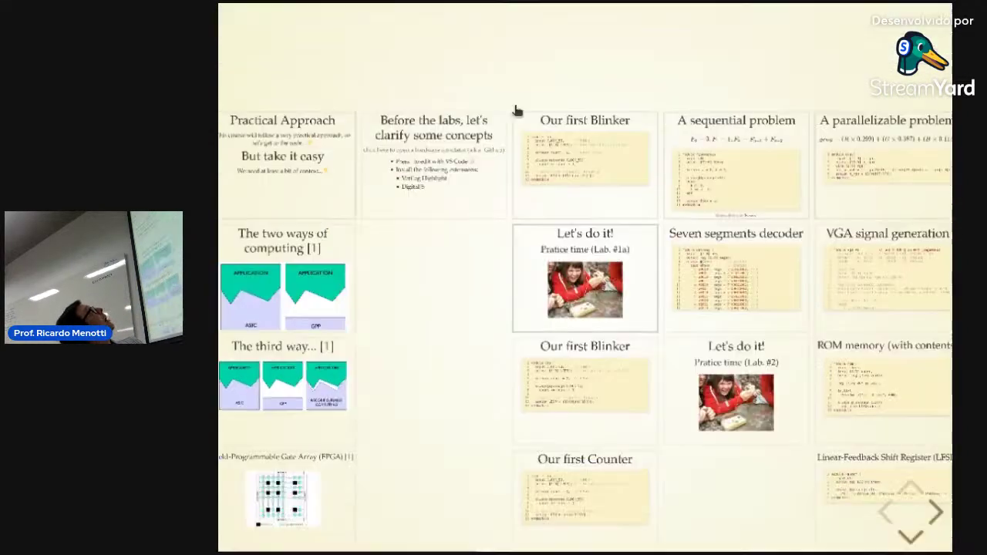
pyautogui.click(376, 23)
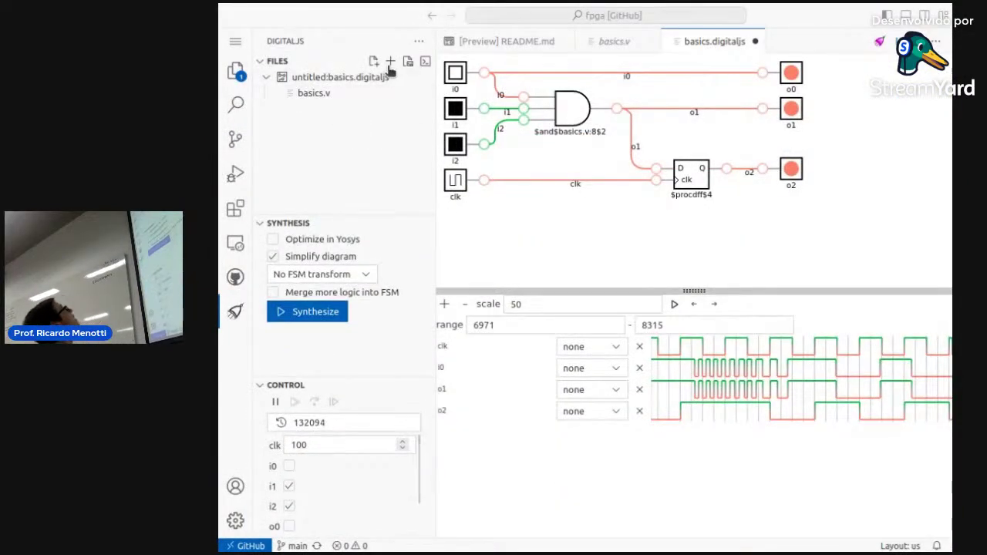
pyautogui.click(235, 69)
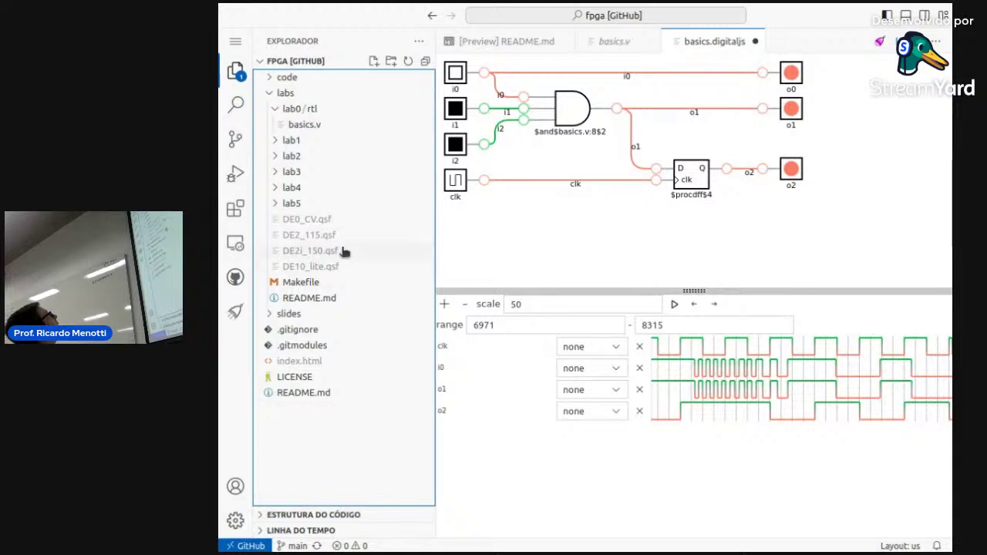
pyautogui.click(337, 223)
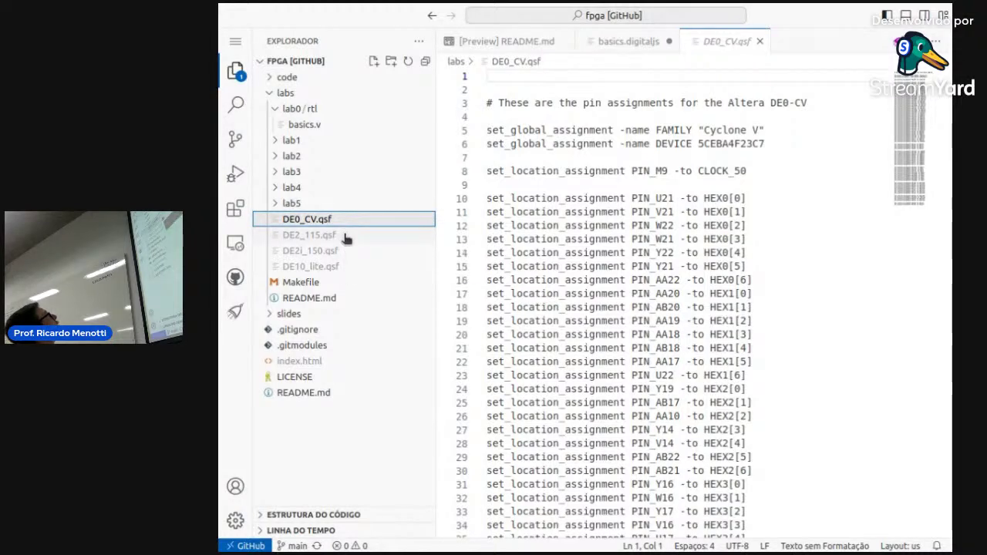
pyautogui.click(345, 236)
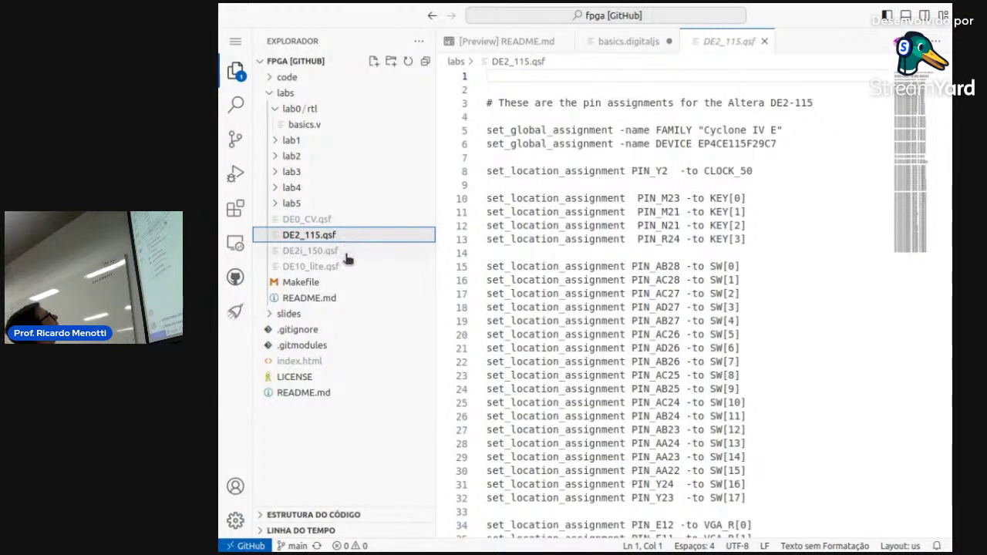
pyautogui.click(346, 253)
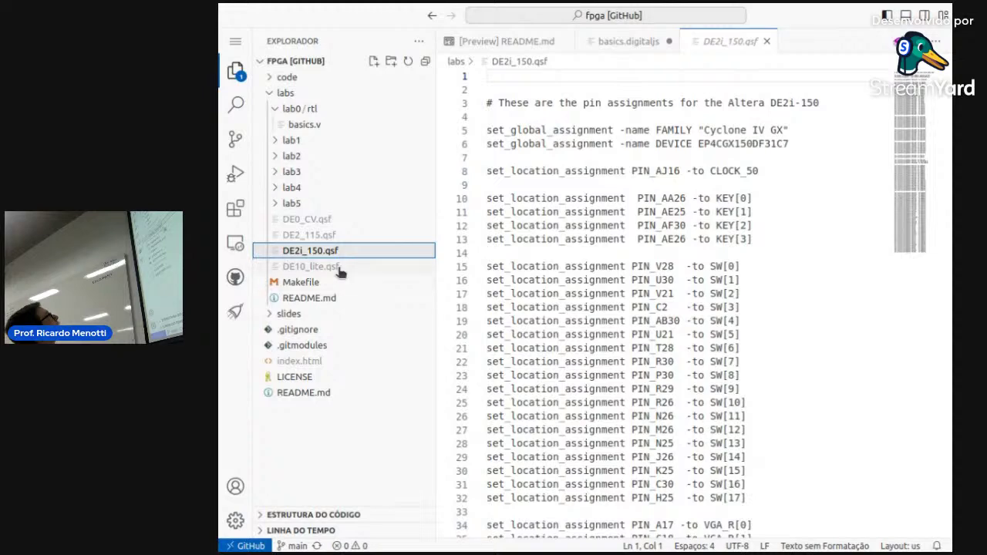
pyautogui.click(339, 270)
pyautogui.click(342, 222)
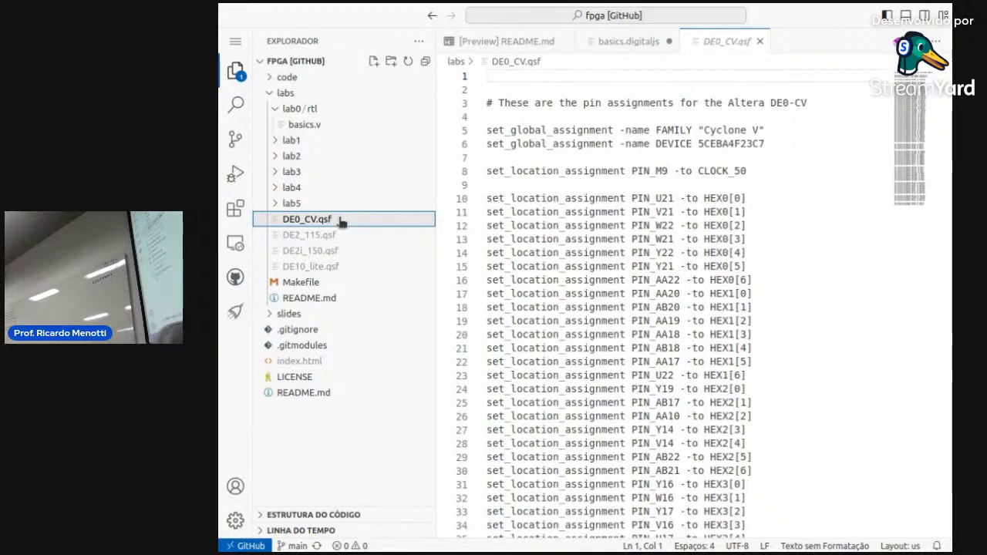
# - Search the web for "terasic de1 manual" and open the DE1 Development and Education Board User Manual at its contents page
pyautogui.hotkey('ctrl', 't')
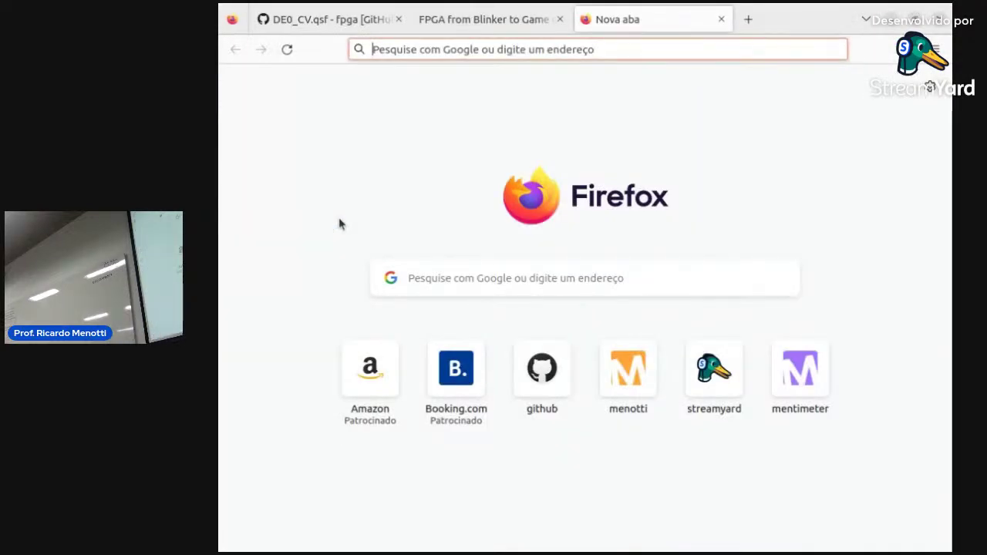
pyautogui.write('terasic d')
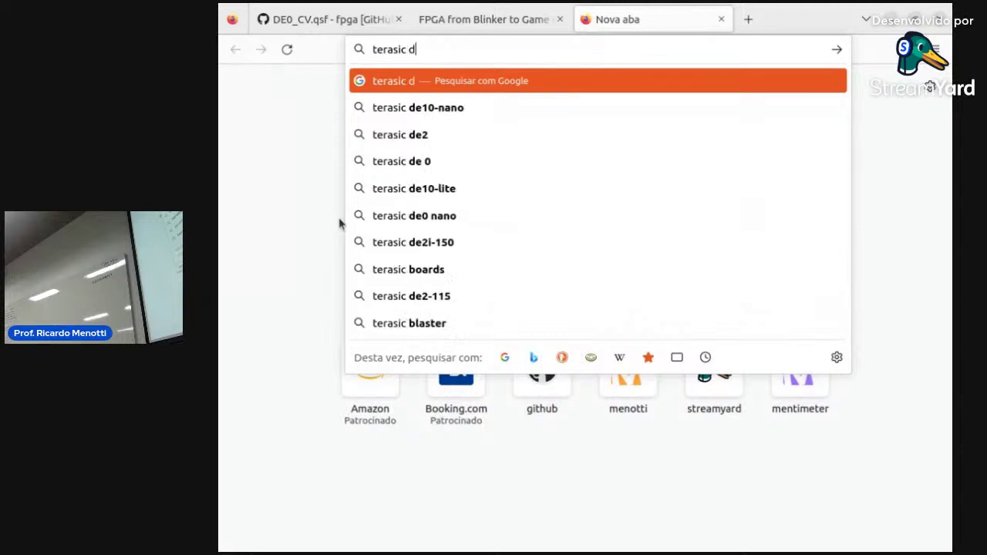
pyautogui.write('e1')
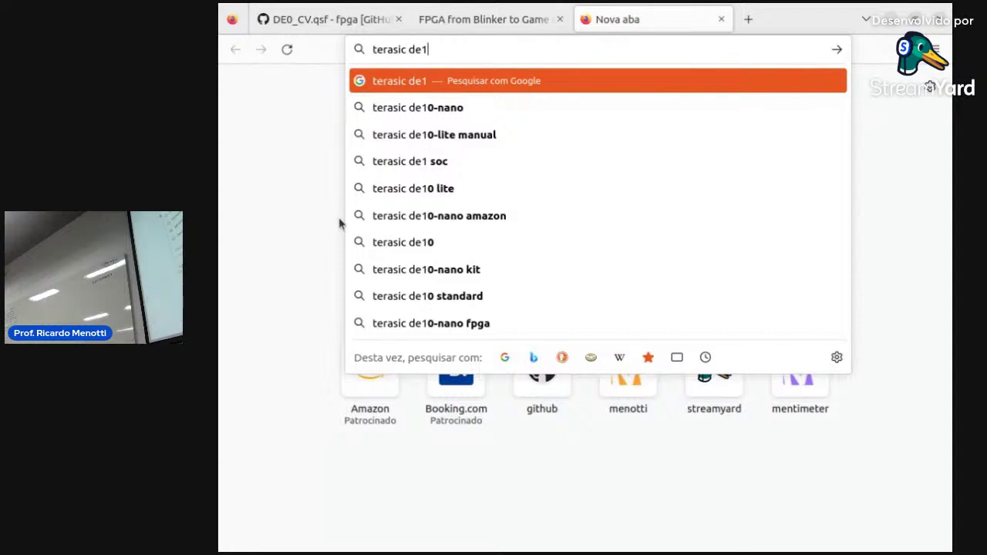
pyautogui.write('manual')
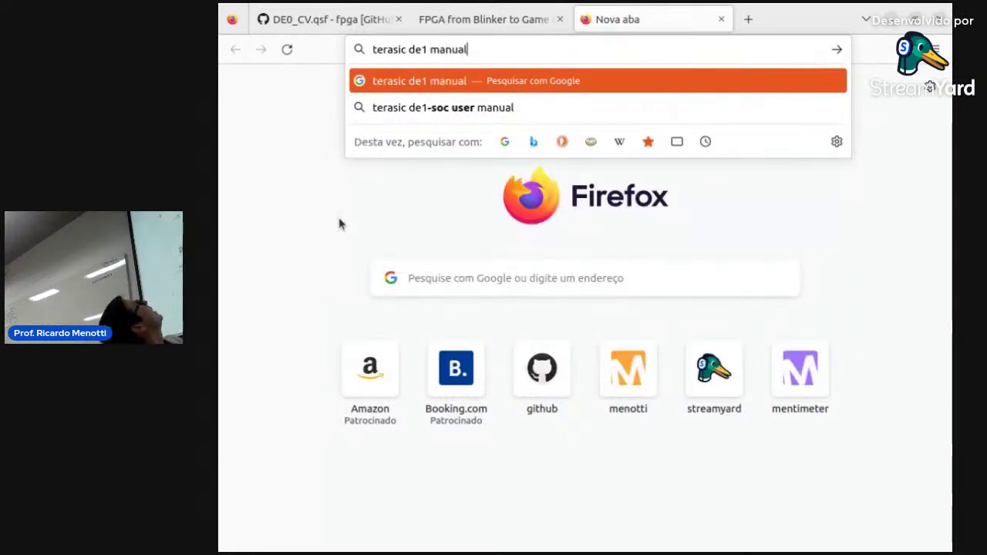
pyautogui.press('Return')
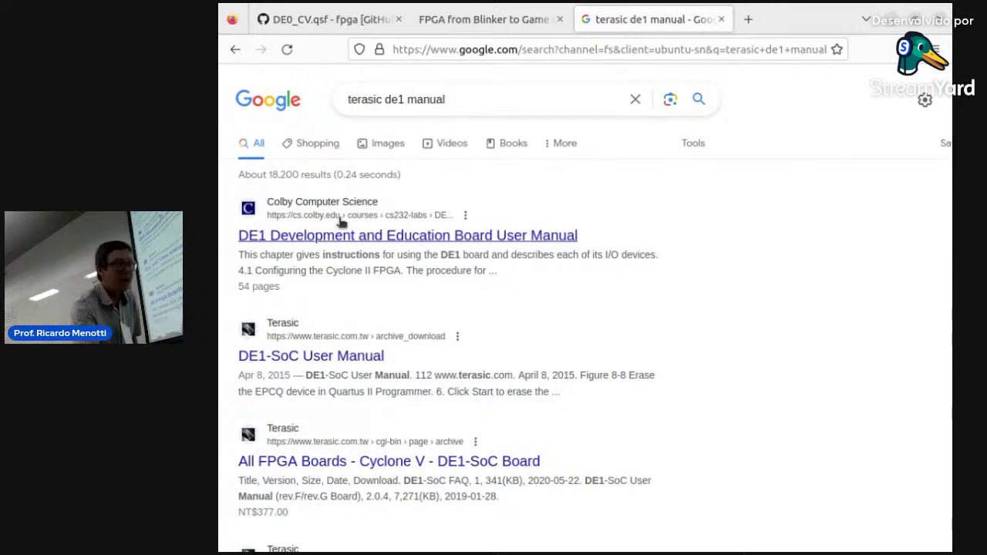
pyautogui.click(371, 242)
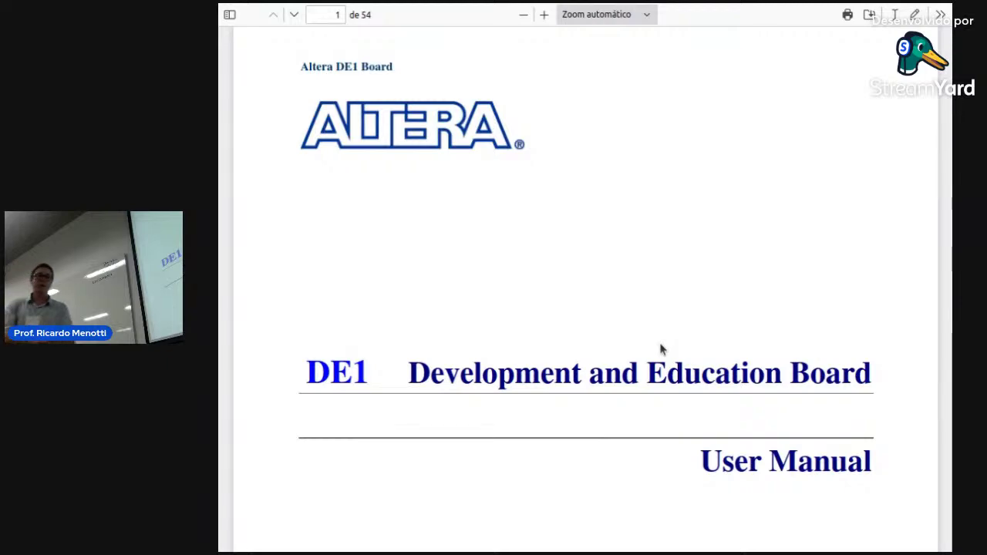
pyautogui.scroll(-8, 629, 311)
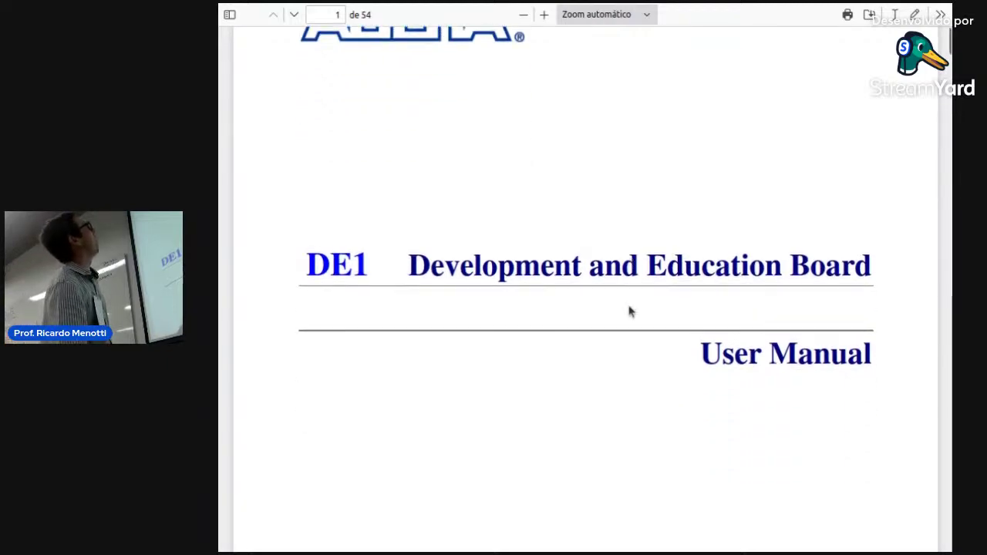
pyautogui.scroll(-4, 629, 312)
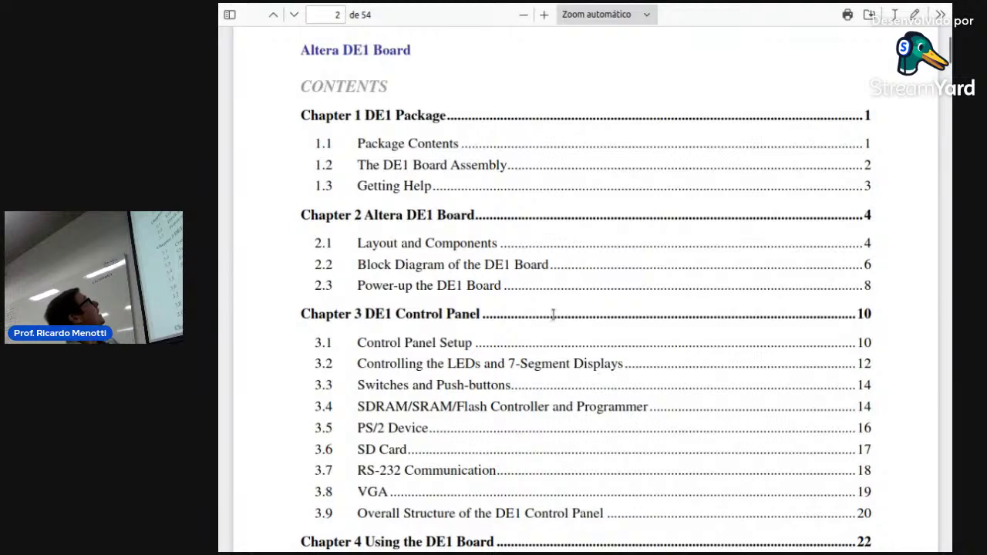
# - Create a new file named DE1.qsf in the labs folder of the fpga repository
pyautogui.moveTo(476, 7)
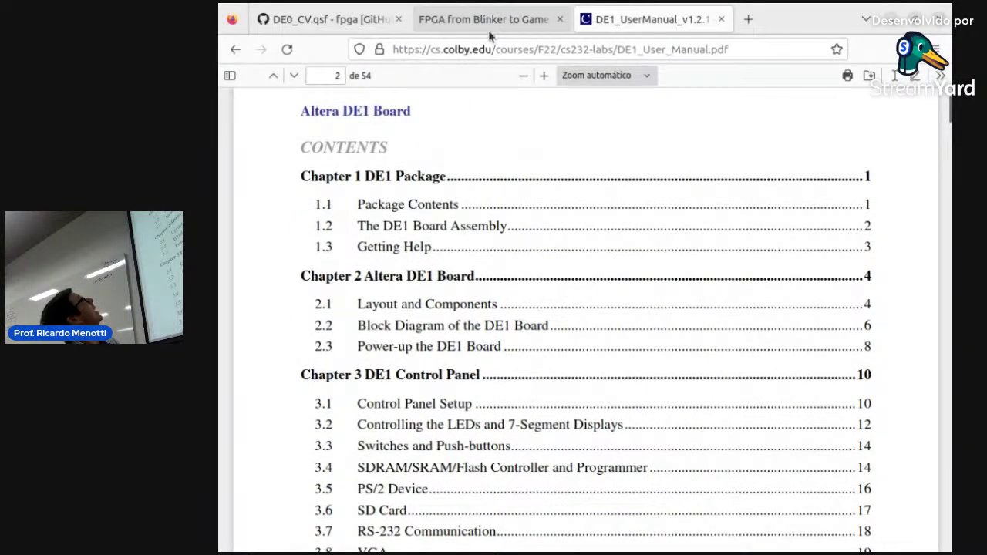
pyautogui.click(489, 26)
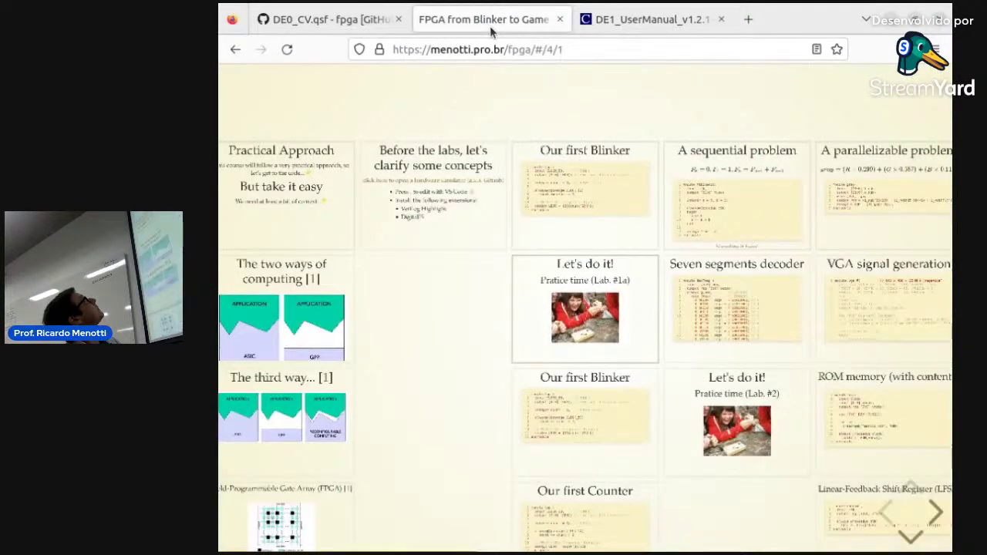
pyautogui.click(355, 31)
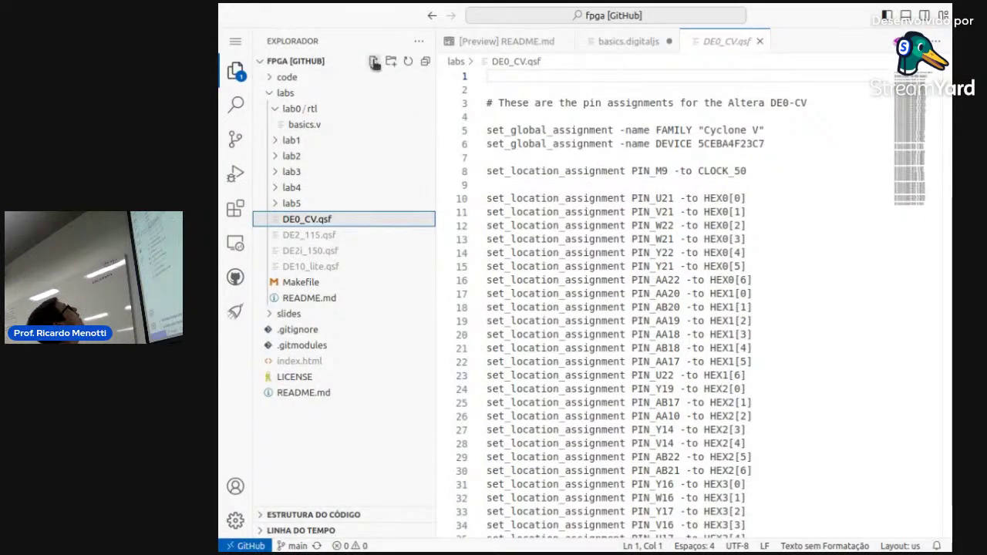
pyautogui.click(374, 61)
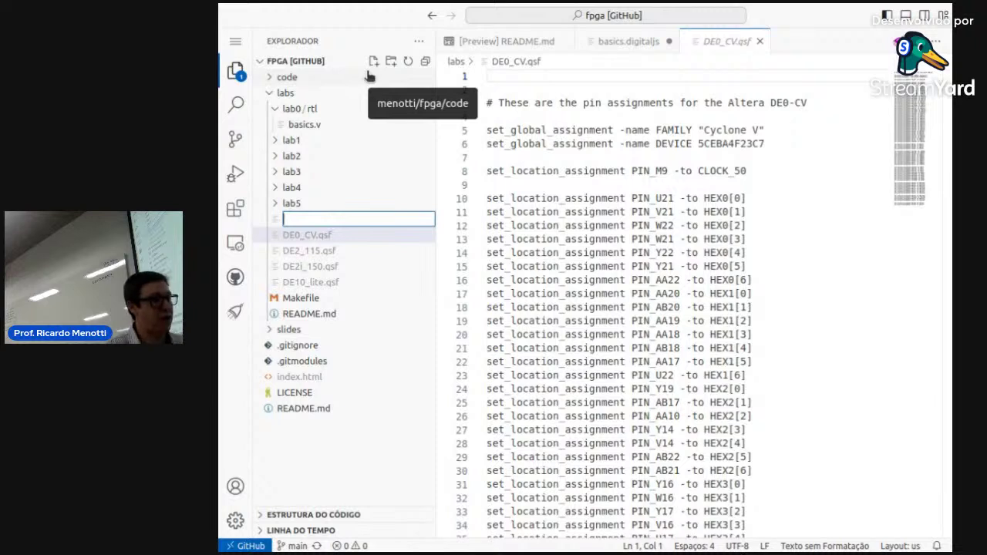
pyautogui.write('DE1')
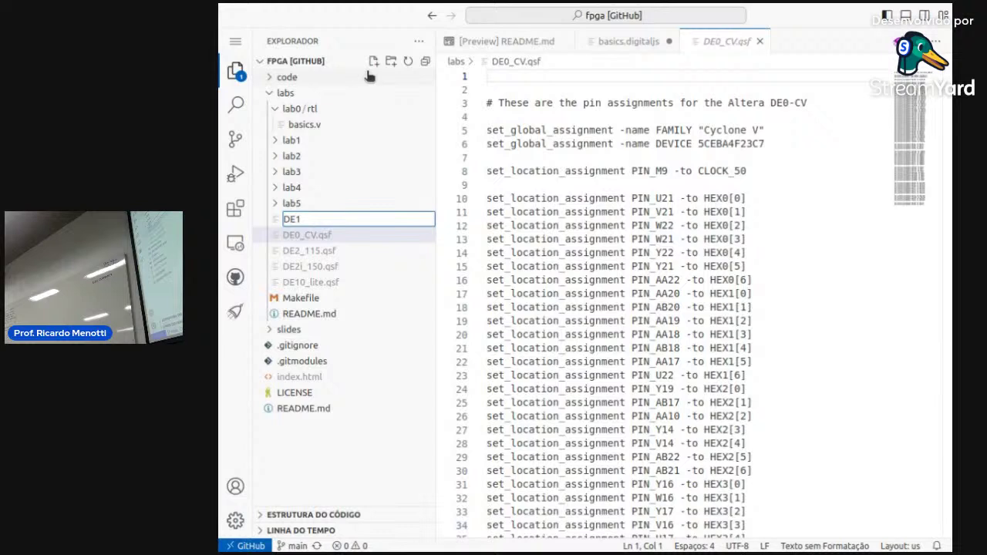
pyautogui.write('.qsf')
pyautogui.press('Return')
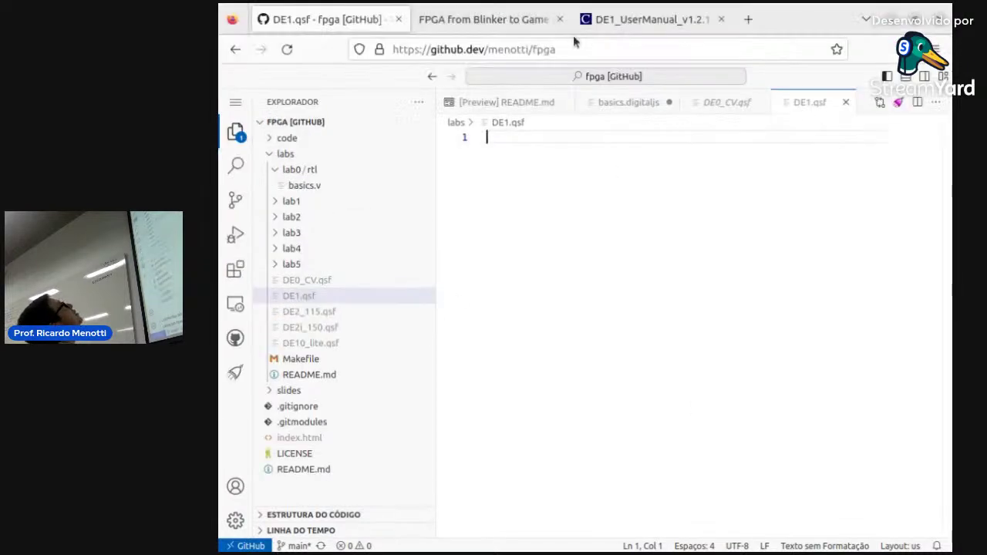
# - Examine the DE1 user manual's chapters on board layout, block diagram and components, through to the VGA output specifications
pyautogui.click(617, 21)
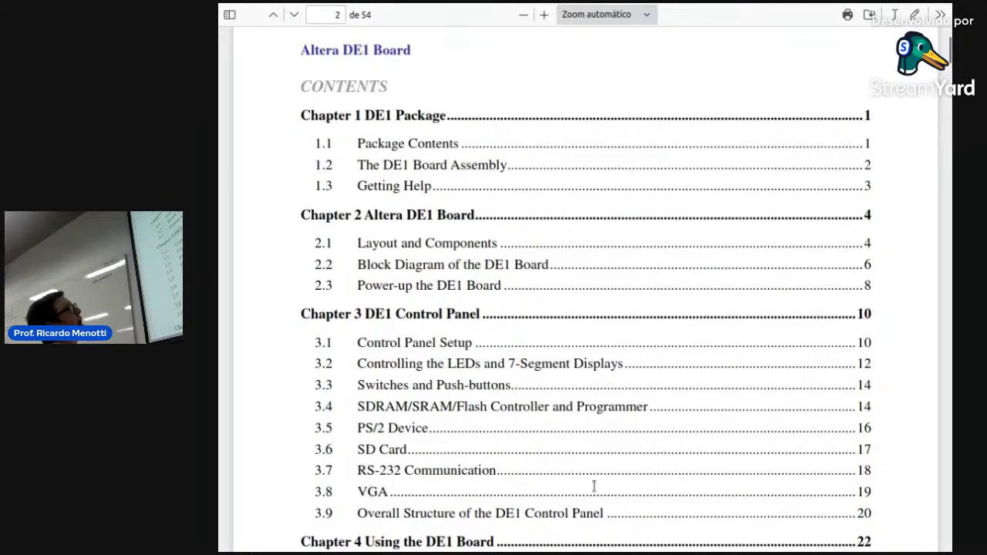
pyautogui.scroll(-15, 593, 486)
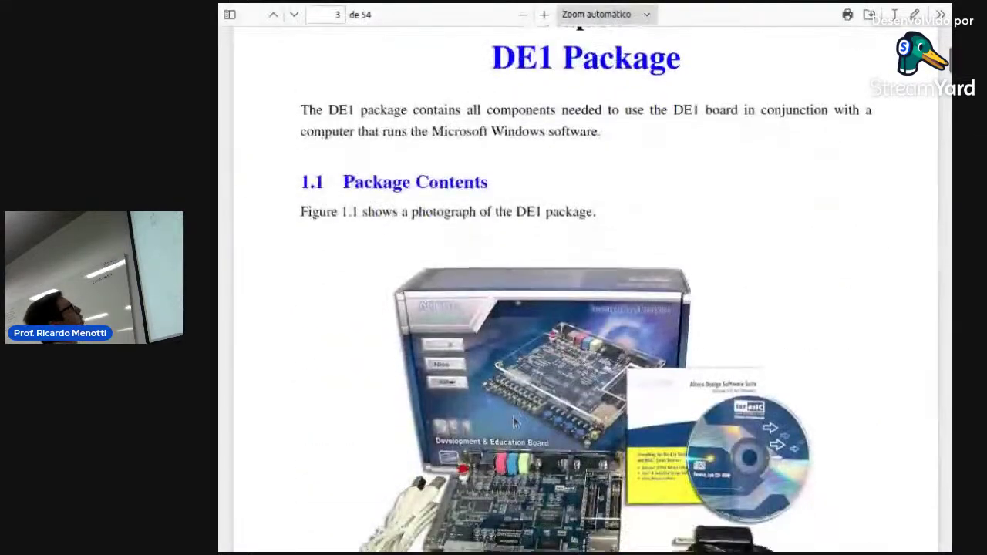
pyautogui.scroll(-15, 513, 417)
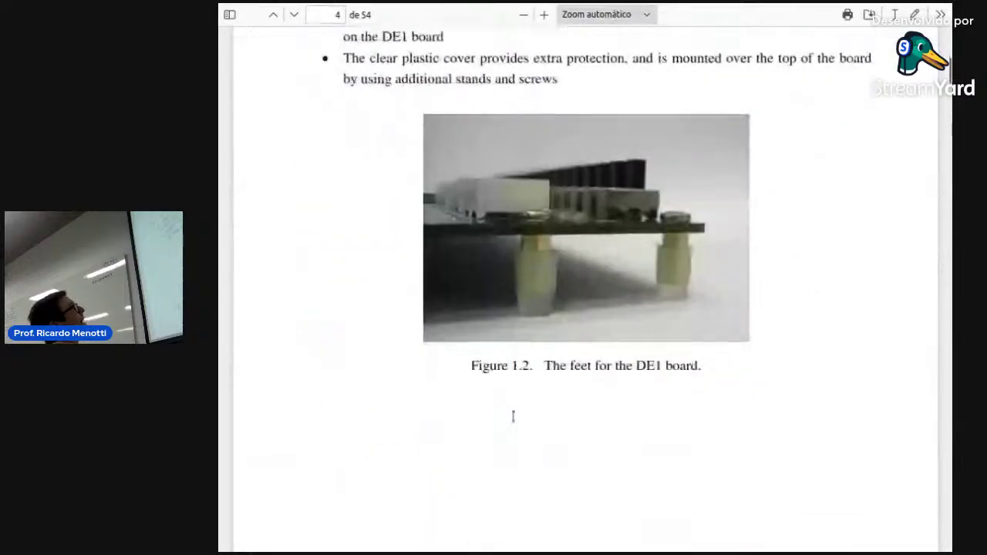
pyautogui.scroll(-10, 513, 416)
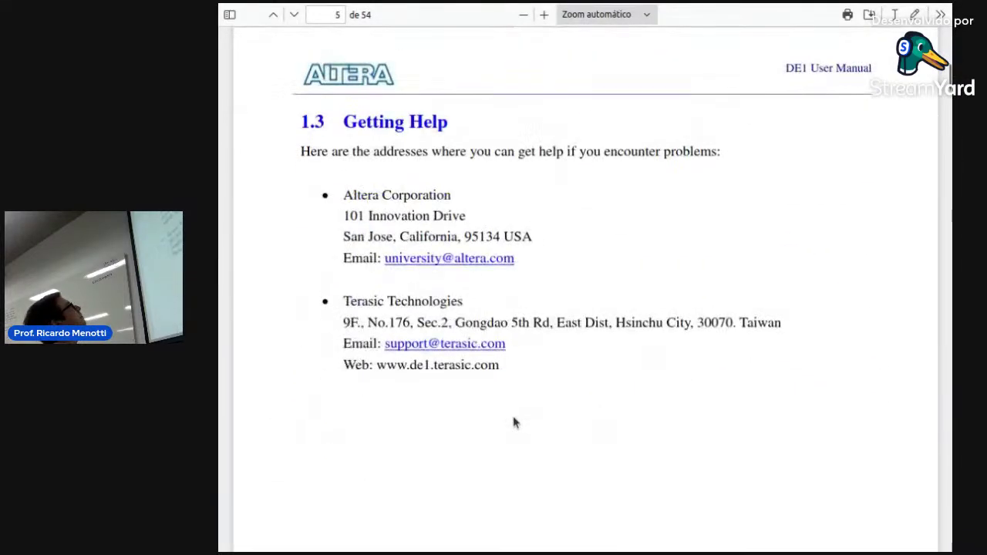
pyautogui.scroll(-15, 514, 417)
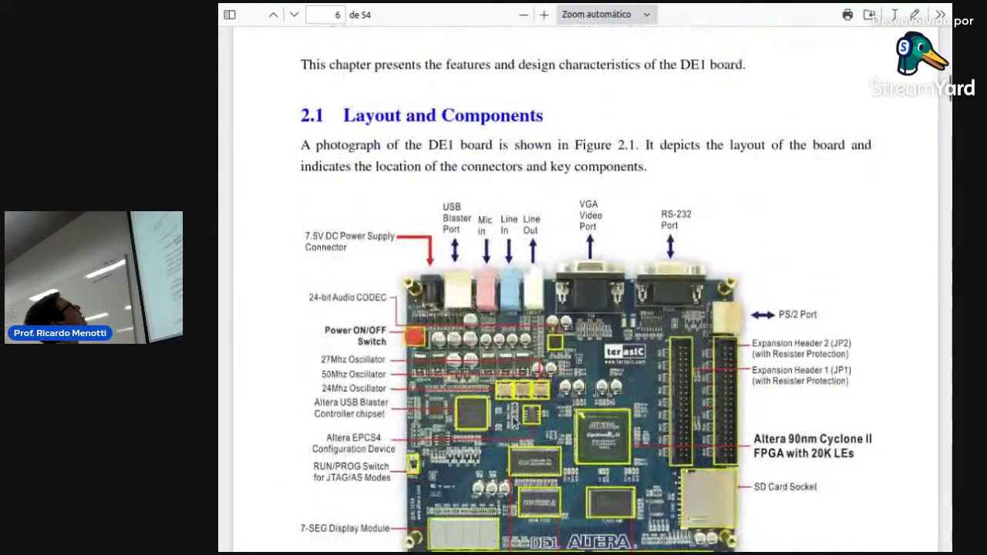
pyautogui.scroll(-15, 513, 423)
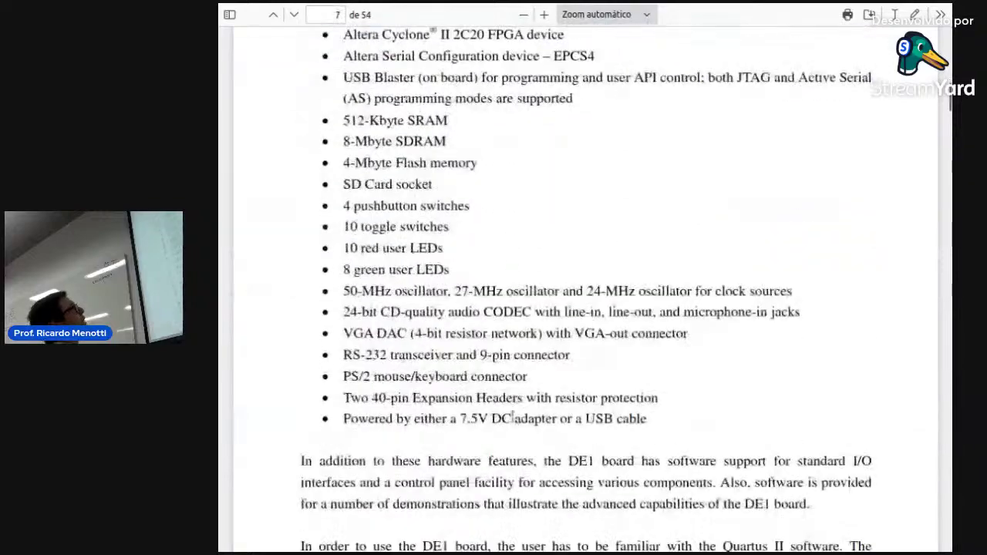
pyautogui.scroll(-12, 513, 421)
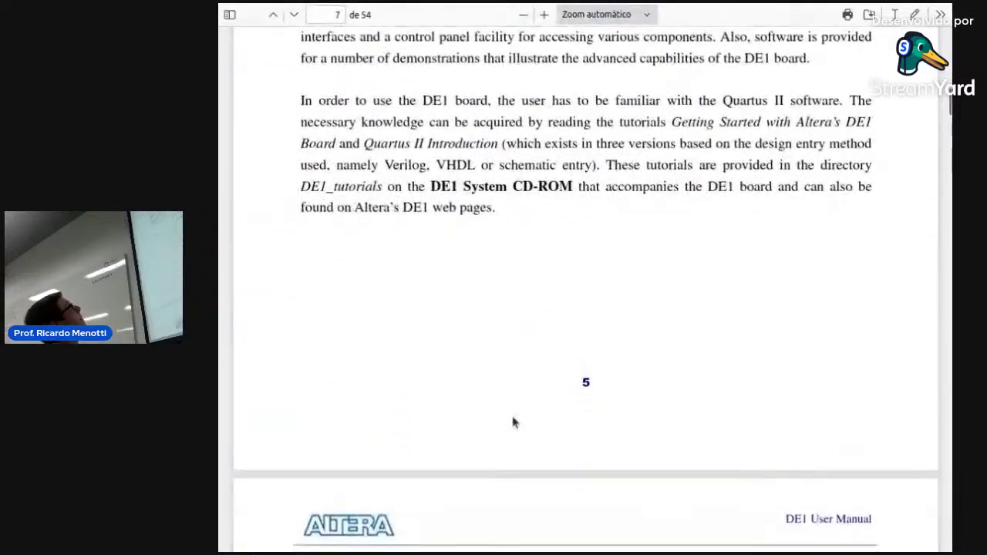
pyautogui.scroll(-10, 514, 423)
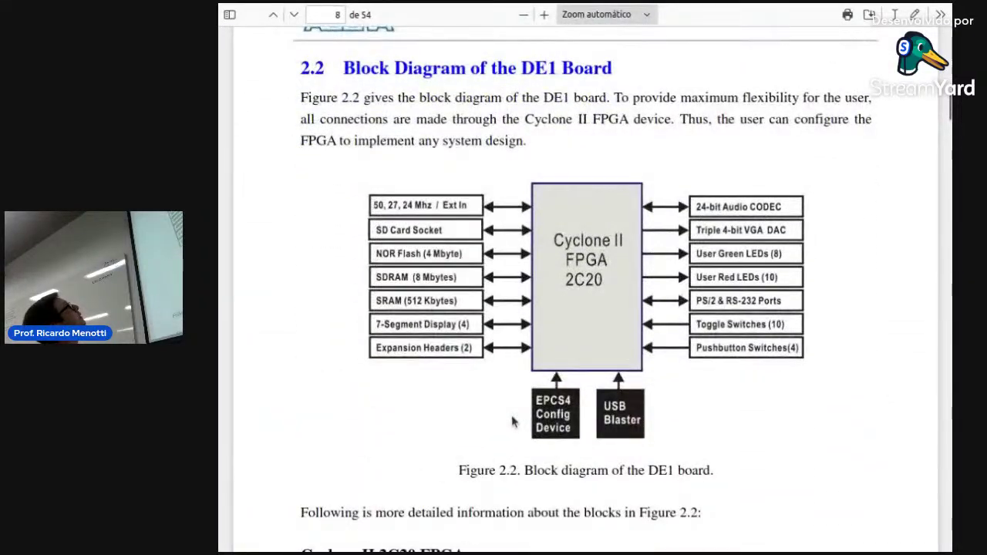
pyautogui.scroll(-10, 511, 421)
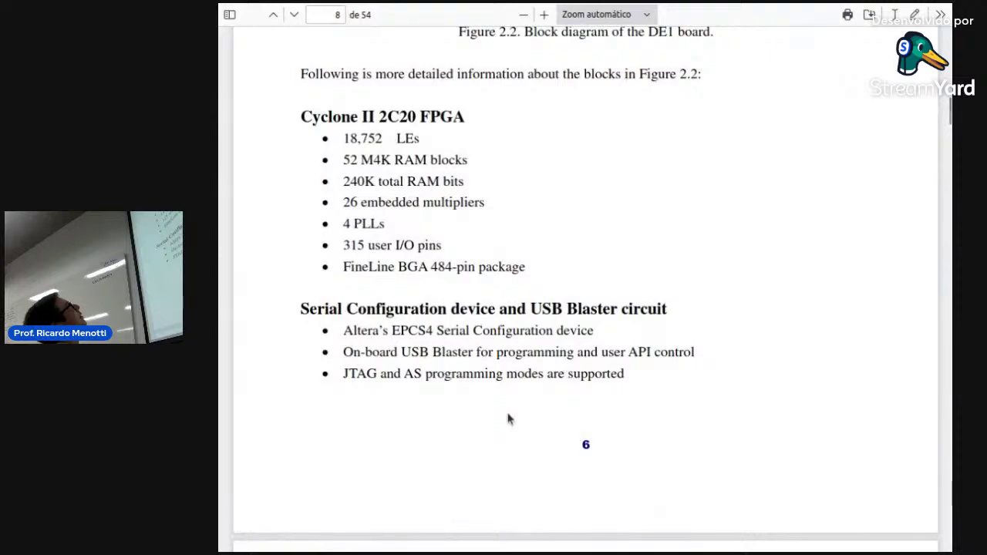
pyautogui.scroll(-18, 510, 382)
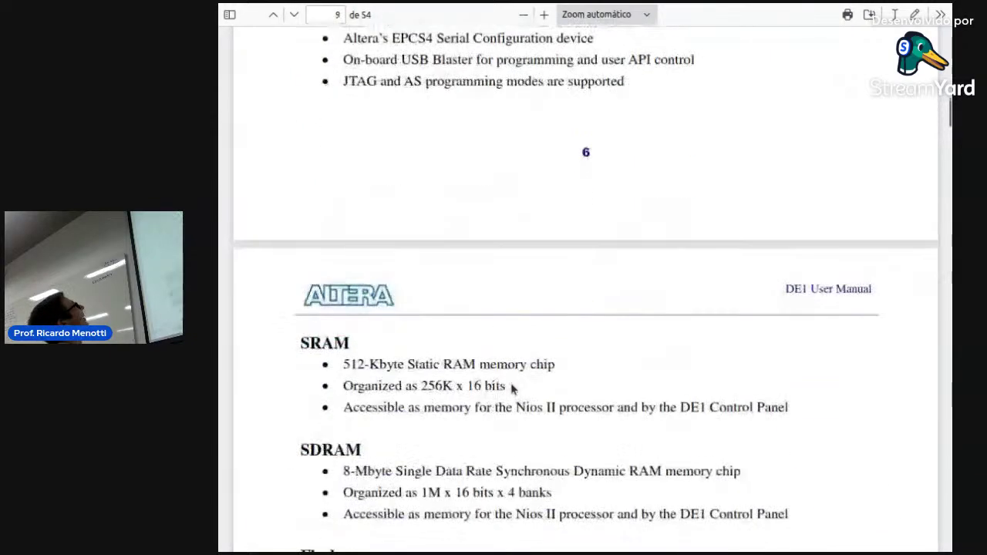
pyautogui.scroll(-19, 513, 390)
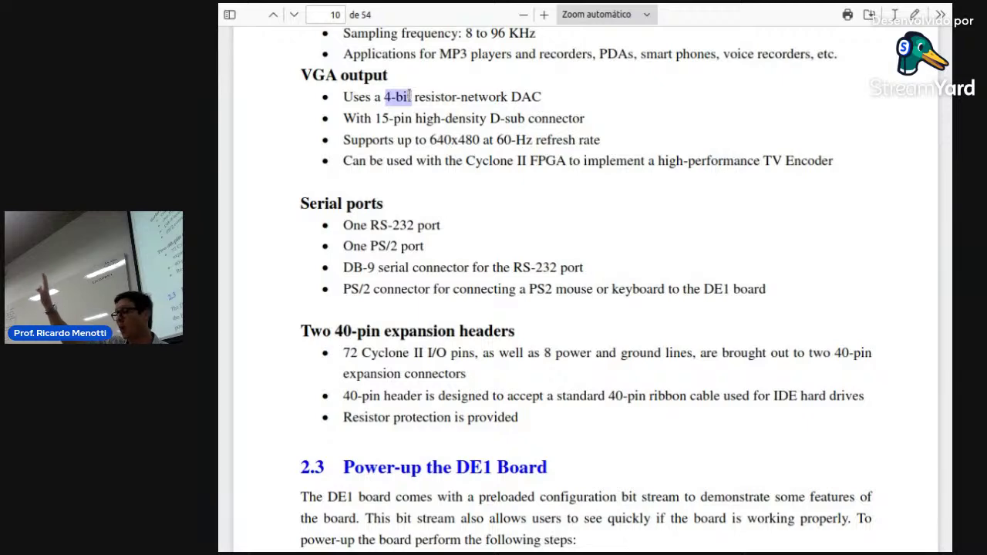
# - Return from the manual to the fpga repository and open DE0_CV.qsf from the labs folder
pyautogui.moveTo(442, 7)
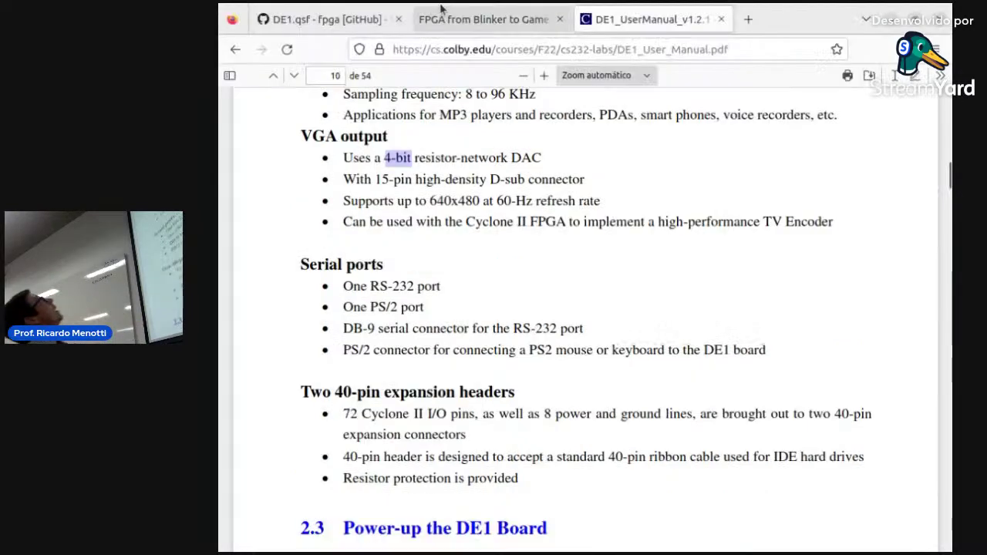
pyautogui.click(458, 31)
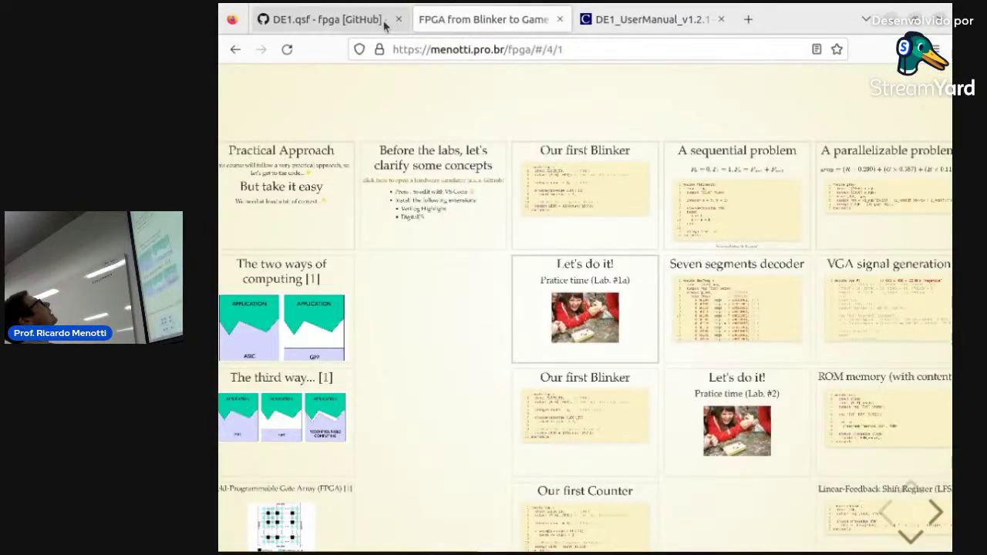
pyautogui.click(354, 28)
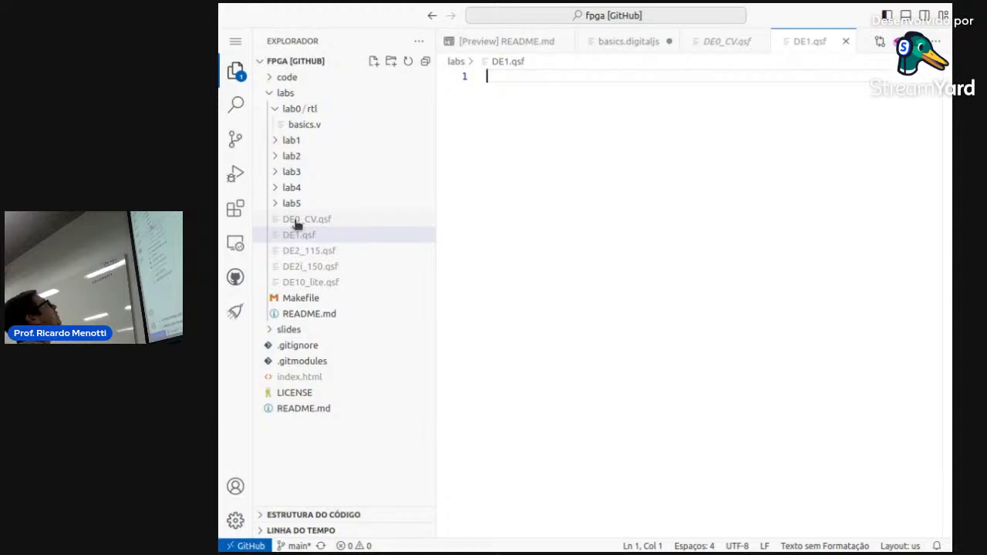
pyautogui.click(298, 222)
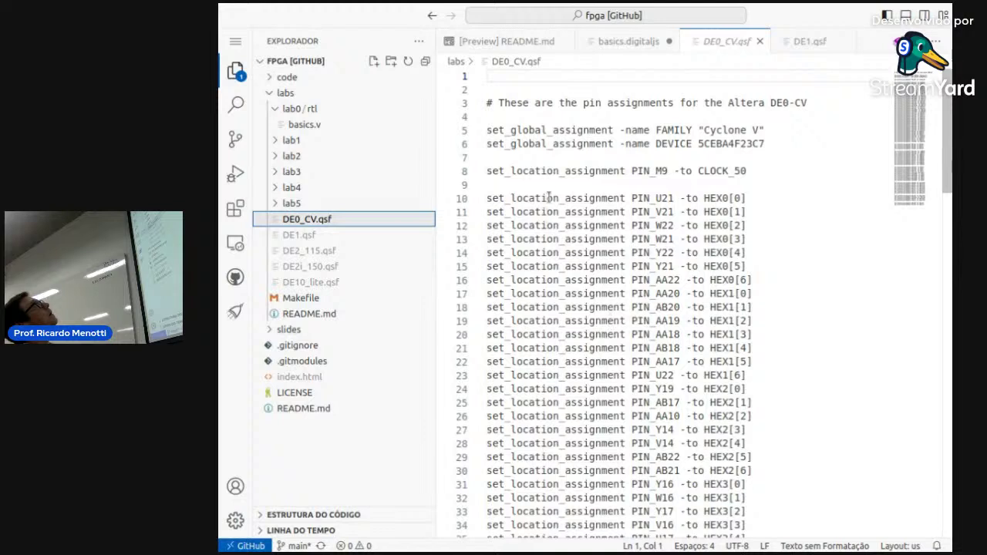
pyautogui.click(520, 116)
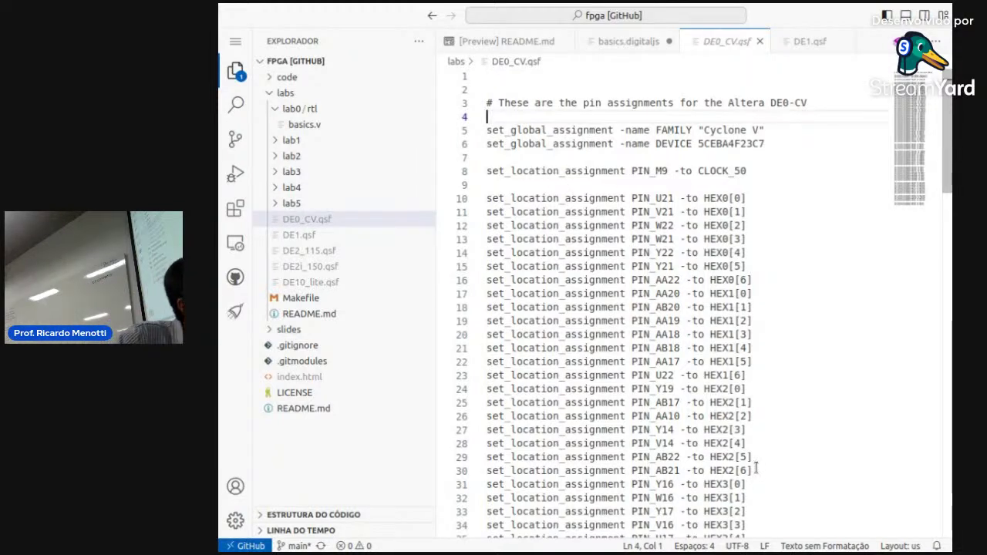
pyautogui.write('A')
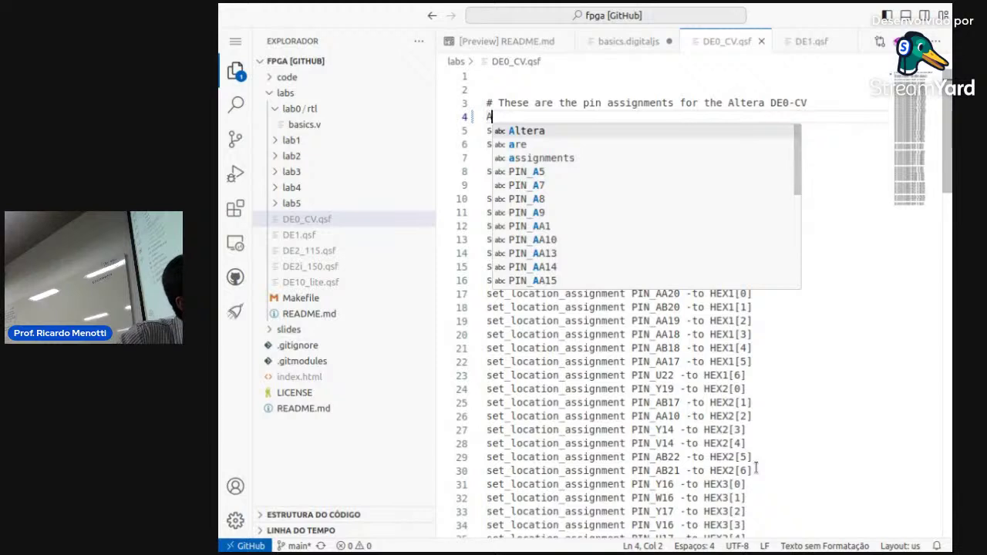
pyautogui.click(555, 89)
pyautogui.hotkey('ctrl', 'z')
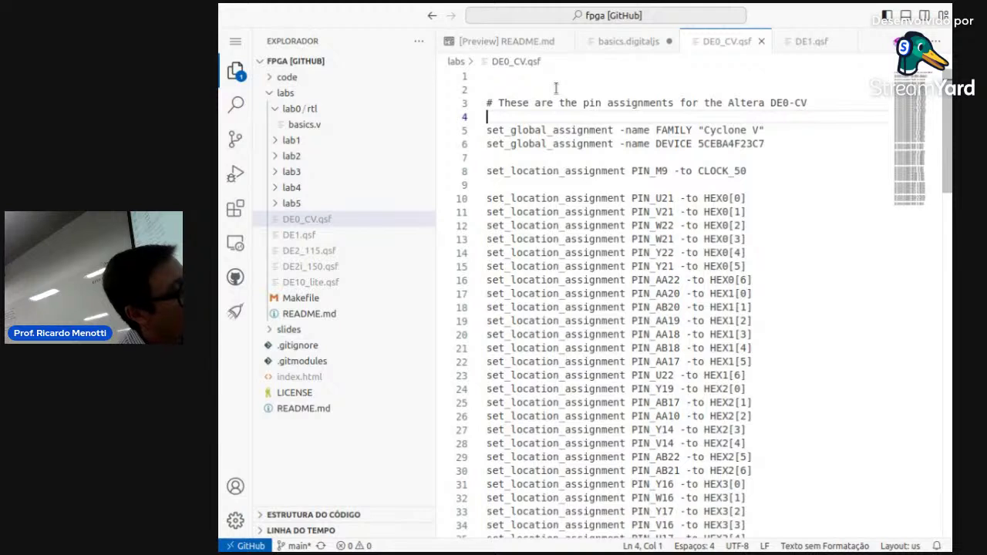
# - Copy the entire contents of DE0_CV.qsf into the empty DE1.qsf file
pyautogui.hotkey('ctrl', 'a')
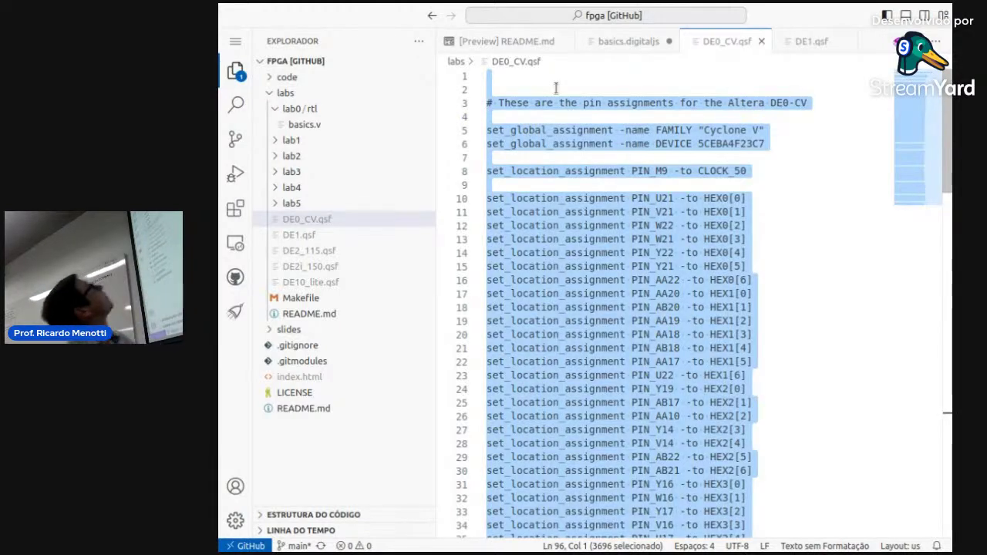
pyautogui.click(802, 48)
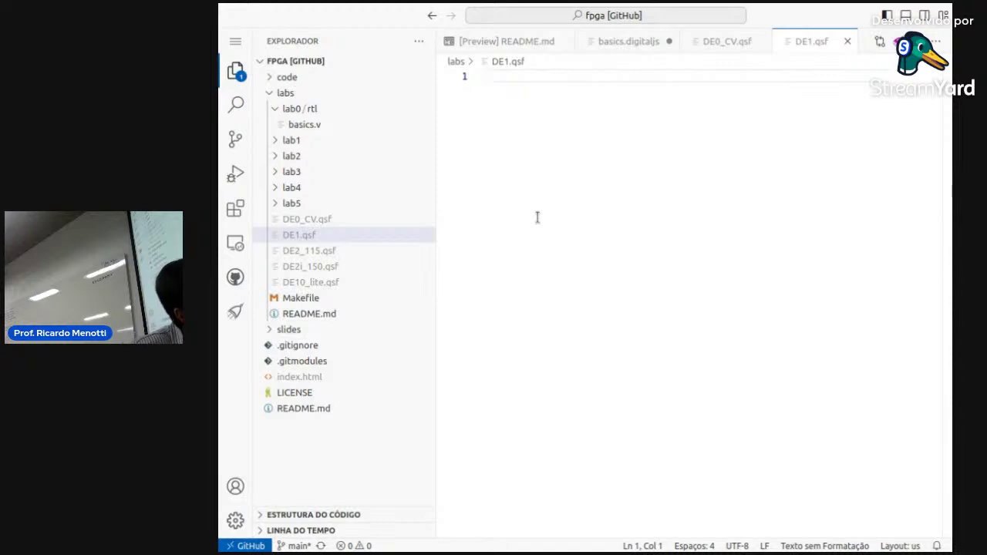
pyautogui.hotkey('ctrl', 'v')
# - Update the DE1.qsf header with board name D1, family "Cyclone II" and device EP2C20F484C7
pyautogui.scroll(15, 535, 259)
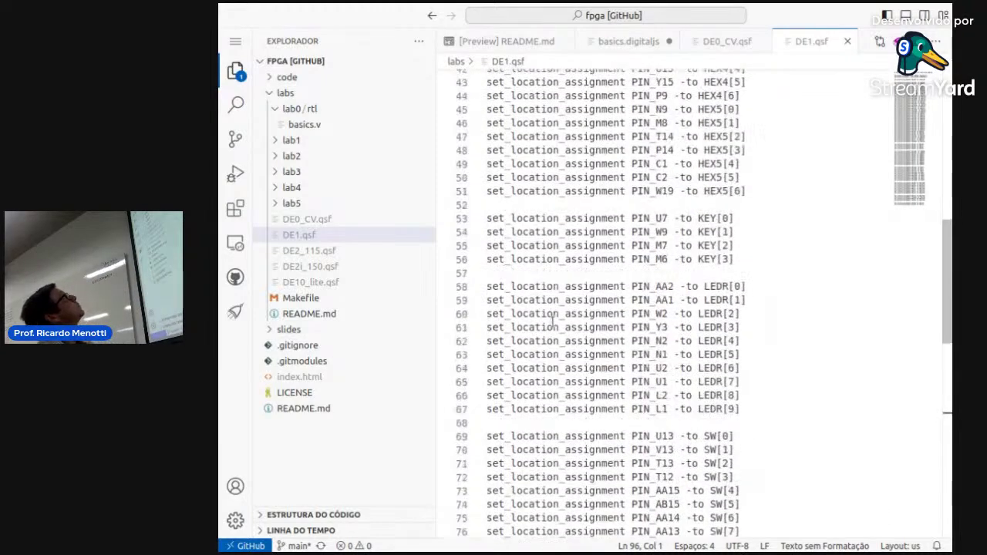
pyautogui.scroll(2, 552, 322)
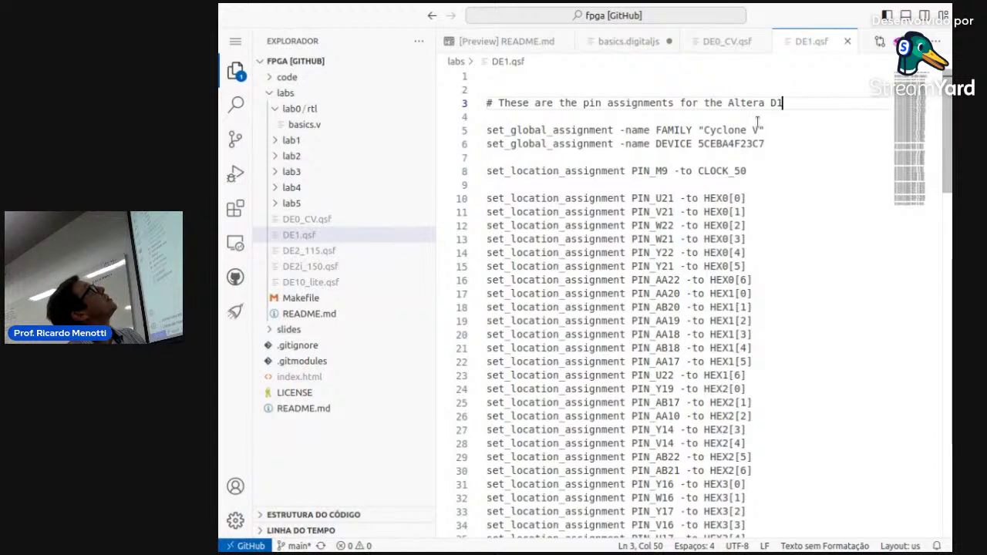
pyautogui.press('BackSpace')
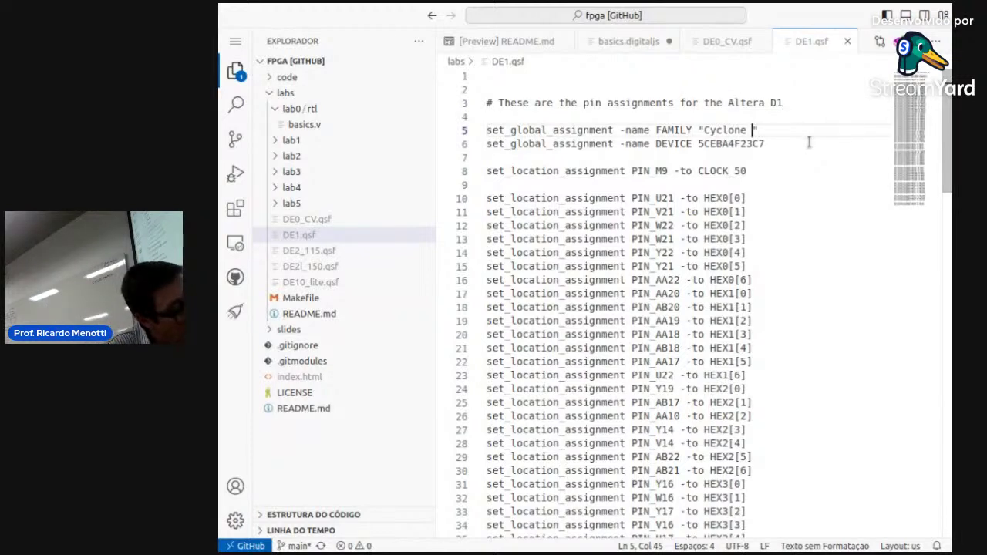
pyautogui.write('II')
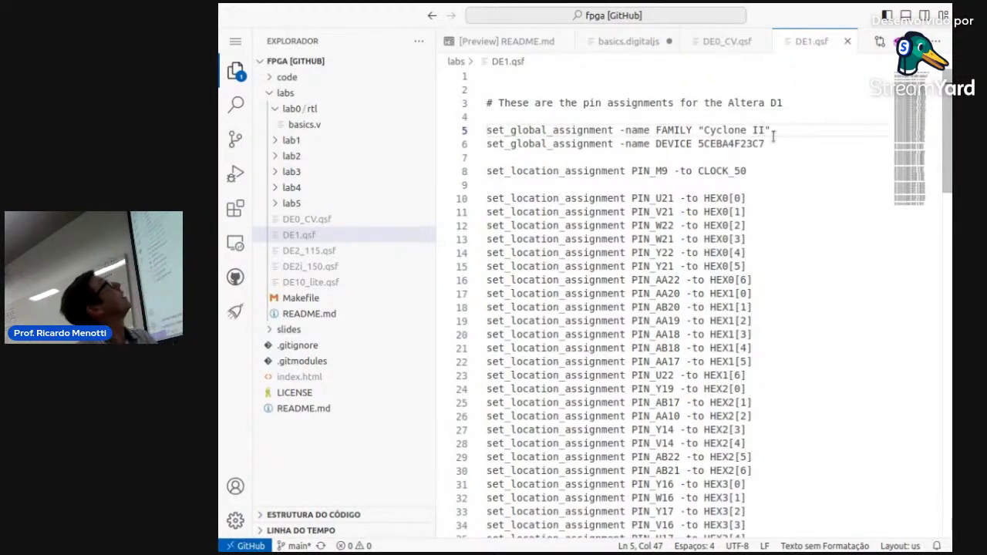
pyautogui.doubleClick(732, 144)
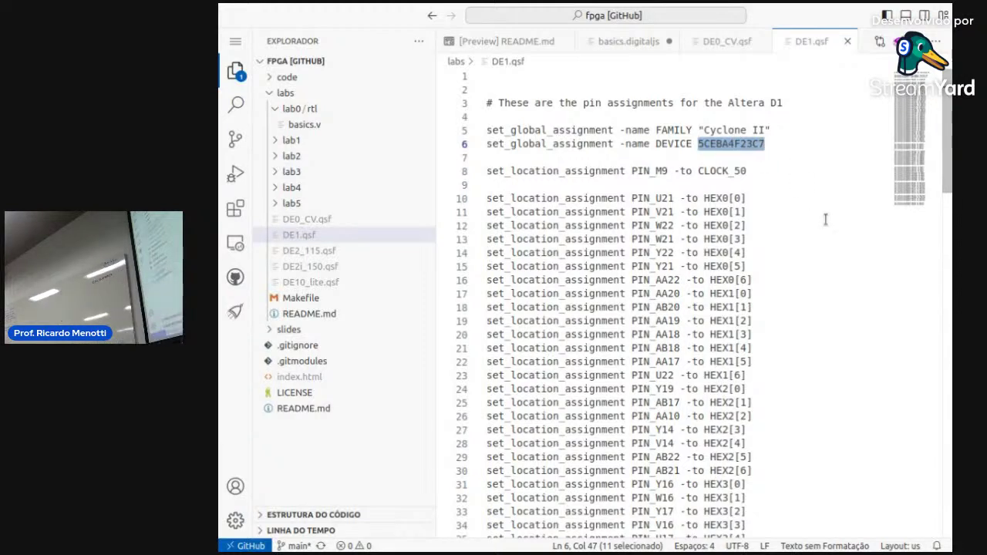
pyautogui.write('EP2C20F484')
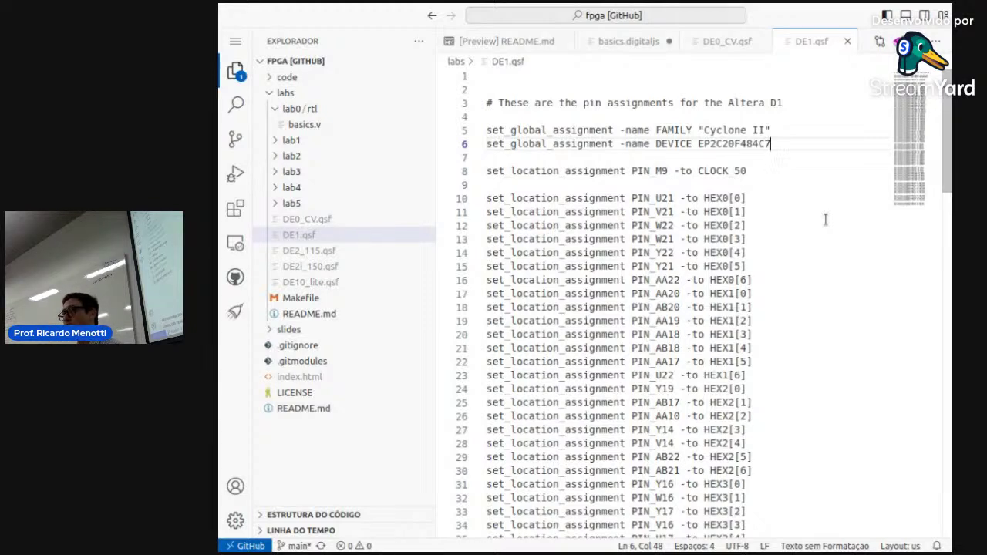
# - Examine the DE1 user manual from section 2.3 on powering up the board through the Control Panel chapter to section 3.9
pyautogui.moveTo(457, 10)
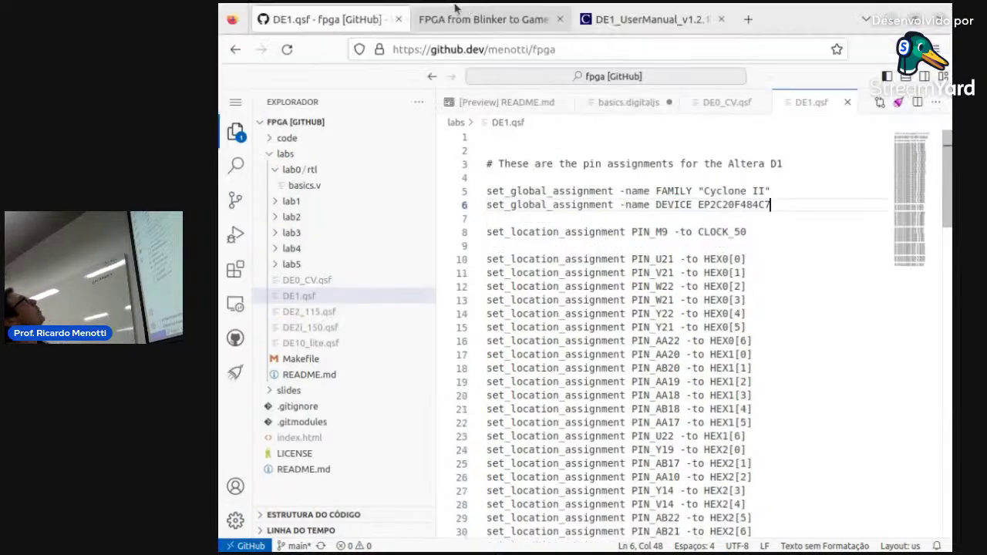
pyautogui.click(655, 20)
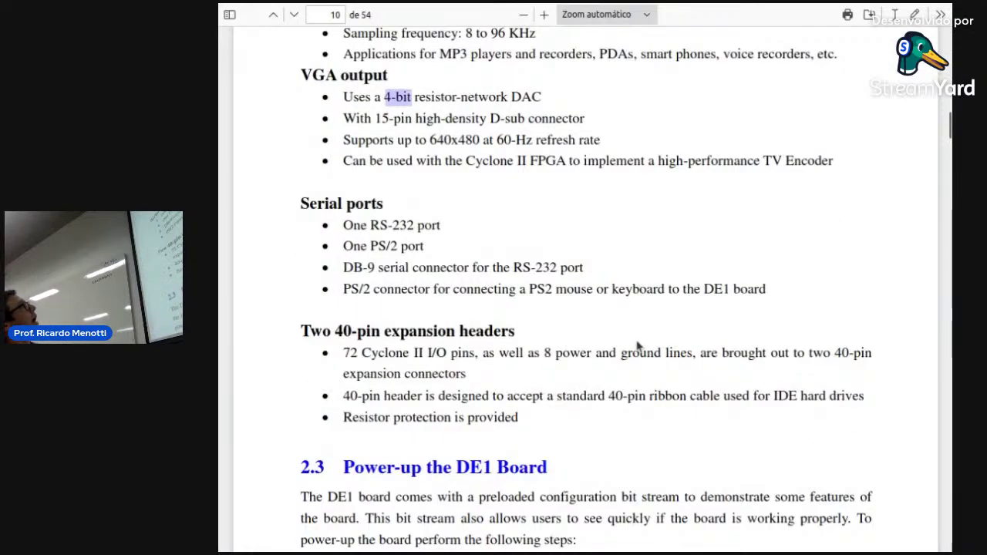
pyautogui.scroll(-5, 629, 351)
pyautogui.scroll(-8, 624, 354)
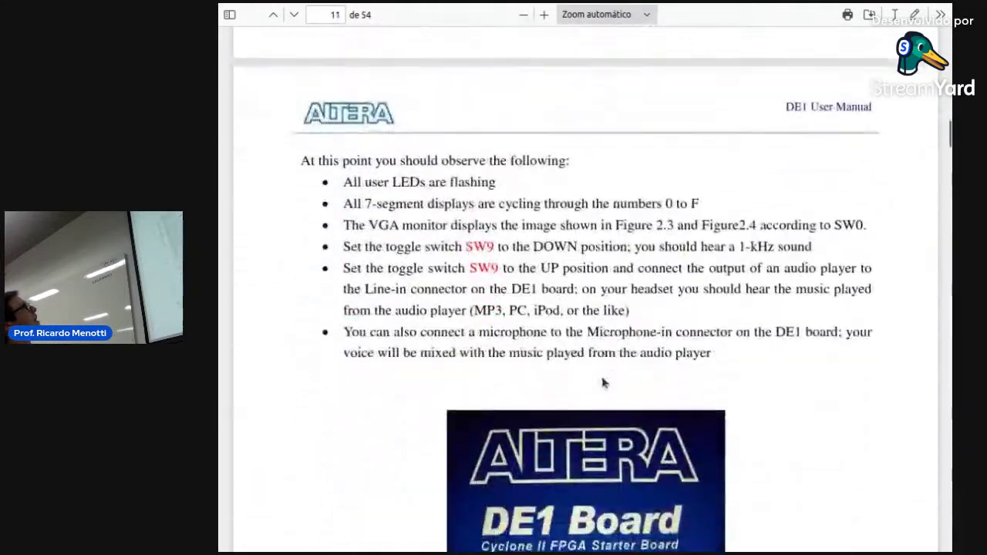
pyautogui.scroll(-3, 604, 383)
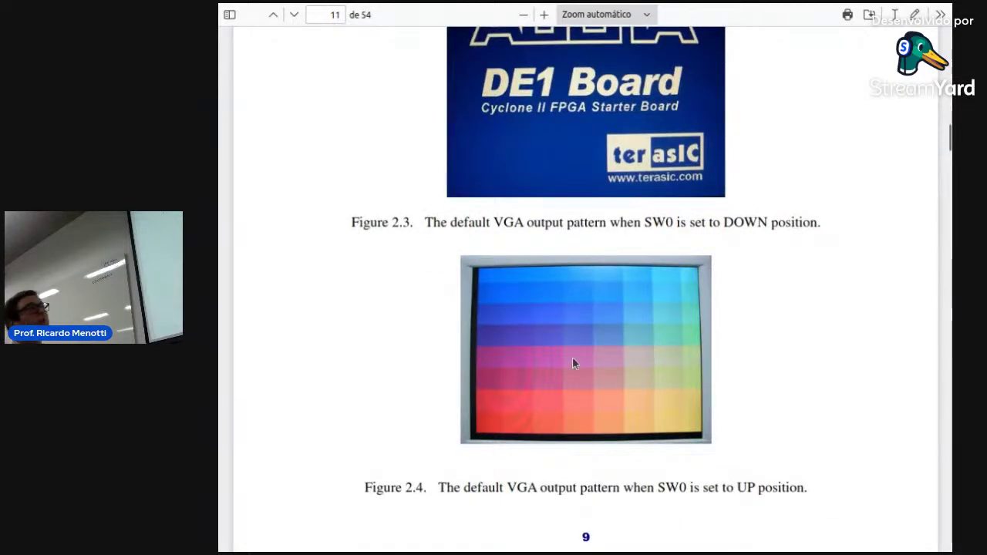
pyautogui.scroll(-11, 573, 363)
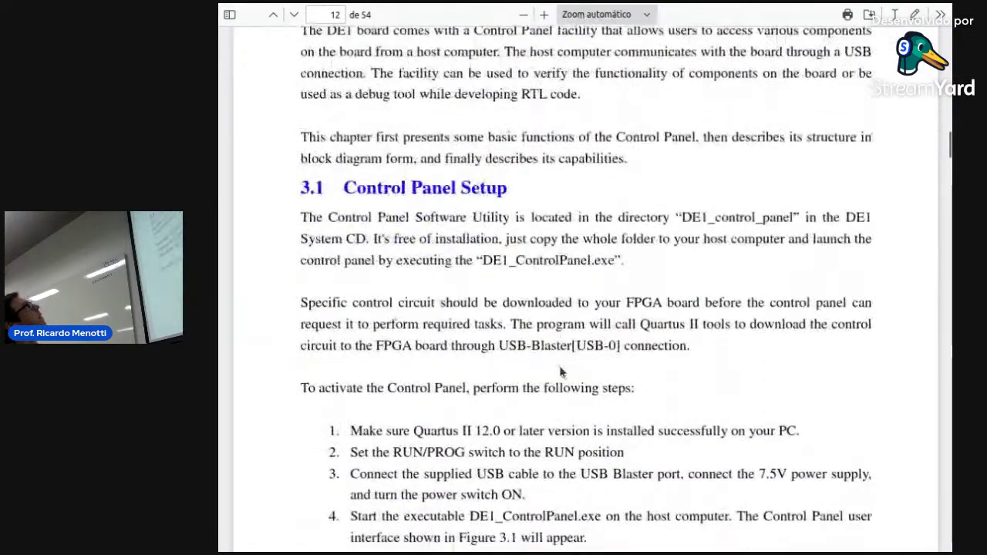
pyautogui.scroll(-9, 561, 373)
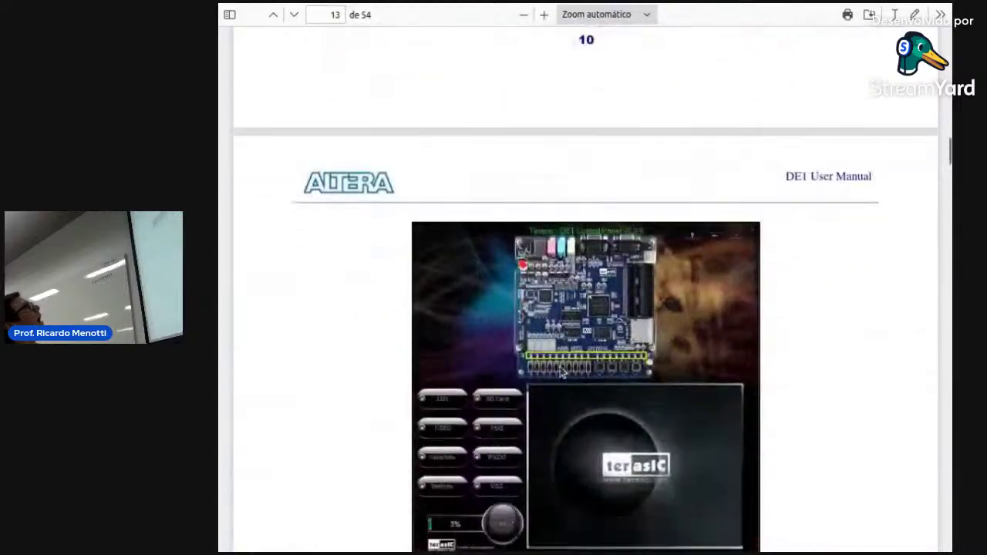
pyautogui.scroll(-13, 562, 373)
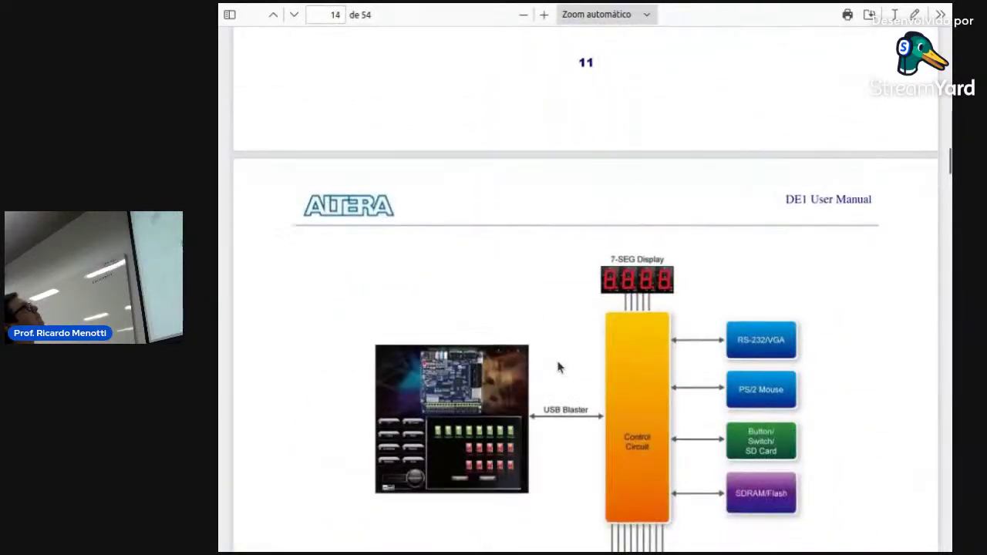
pyautogui.scroll(-13, 559, 368)
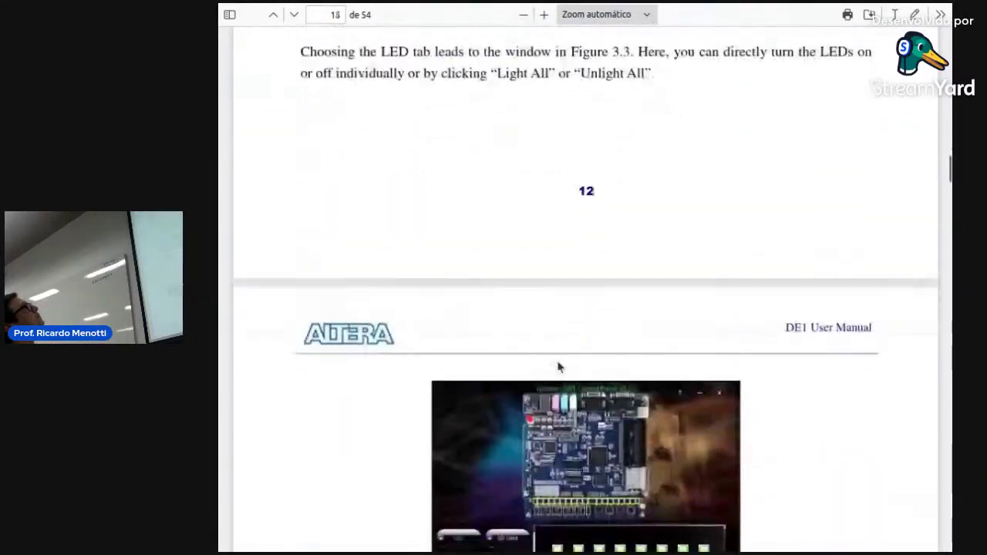
pyautogui.scroll(-13, 559, 368)
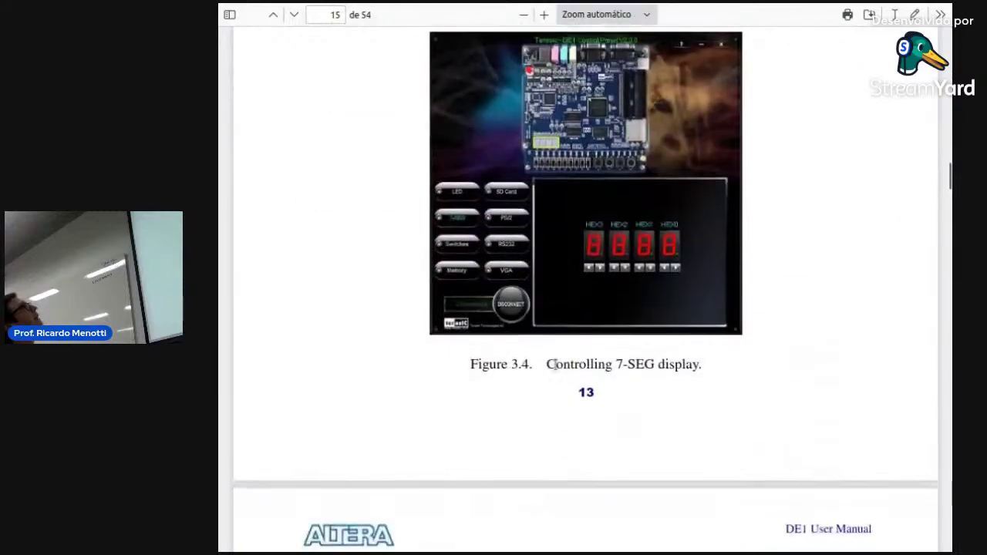
pyautogui.scroll(-13, 556, 366)
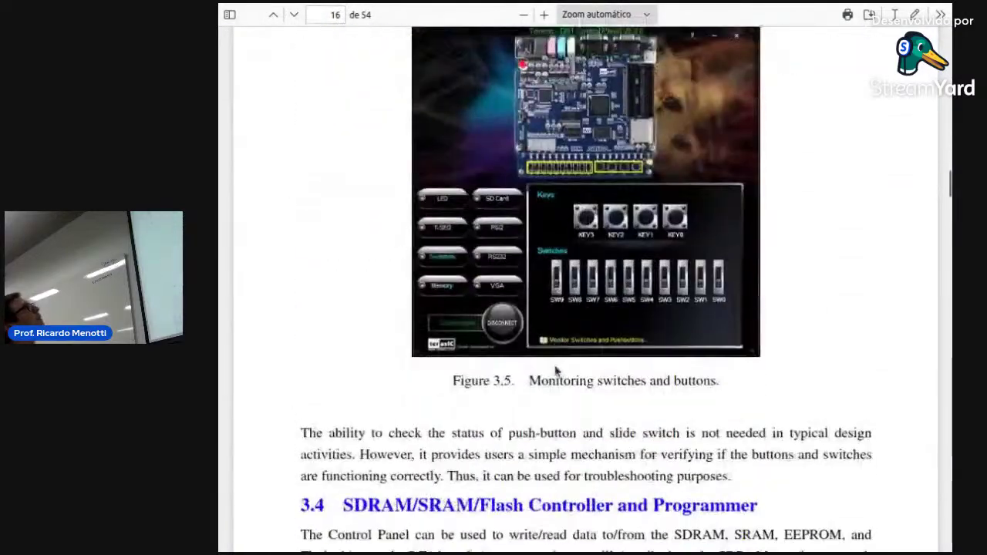
pyautogui.scroll(-13, 555, 370)
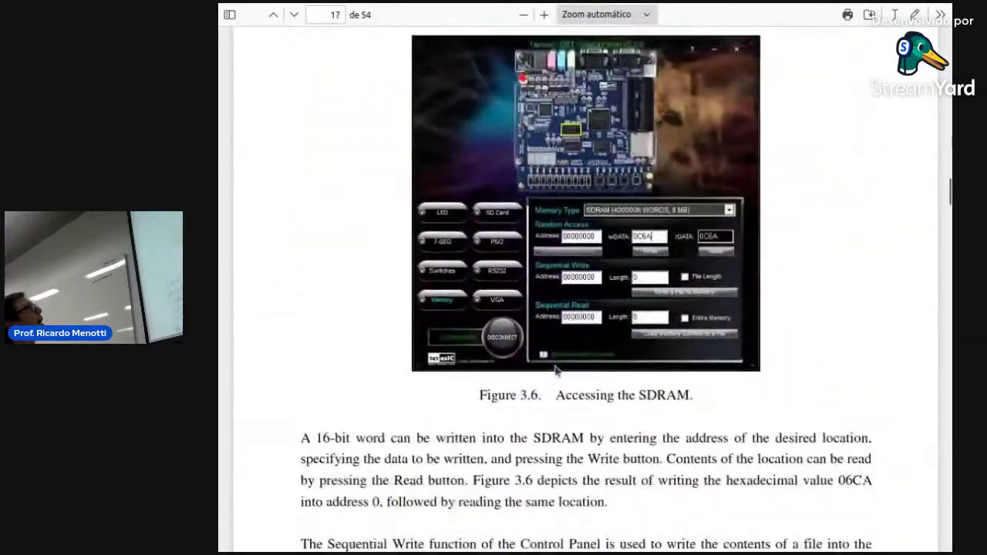
pyautogui.scroll(-13, 555, 371)
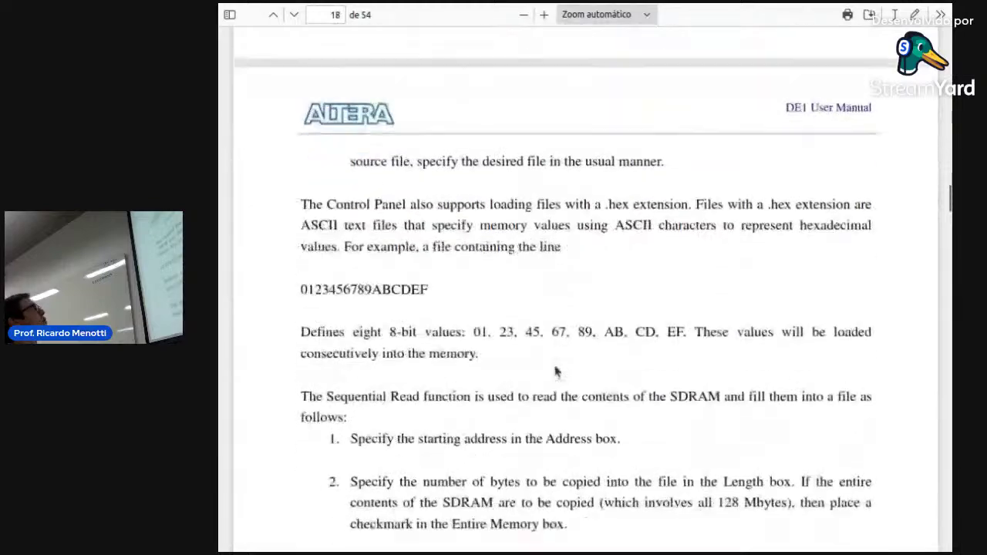
pyautogui.scroll(-3, 555, 372)
pyautogui.scroll(-14, 556, 367)
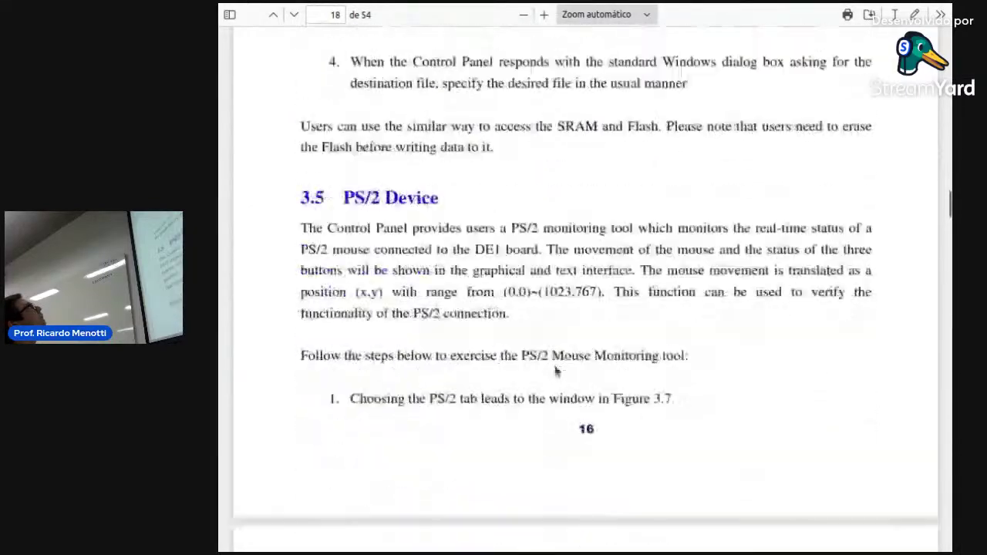
pyautogui.scroll(-7, 556, 371)
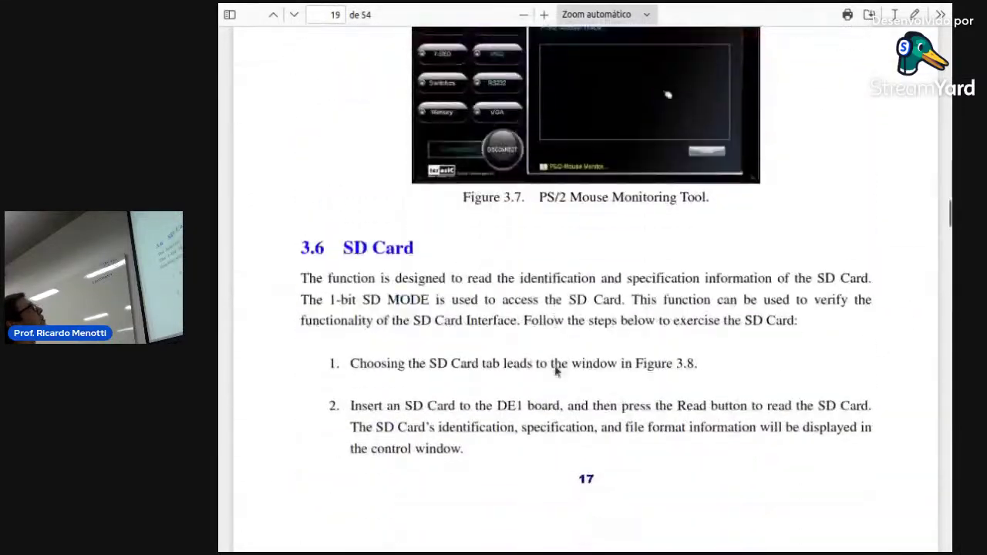
pyautogui.scroll(-9, 556, 372)
pyautogui.scroll(-15, 556, 372)
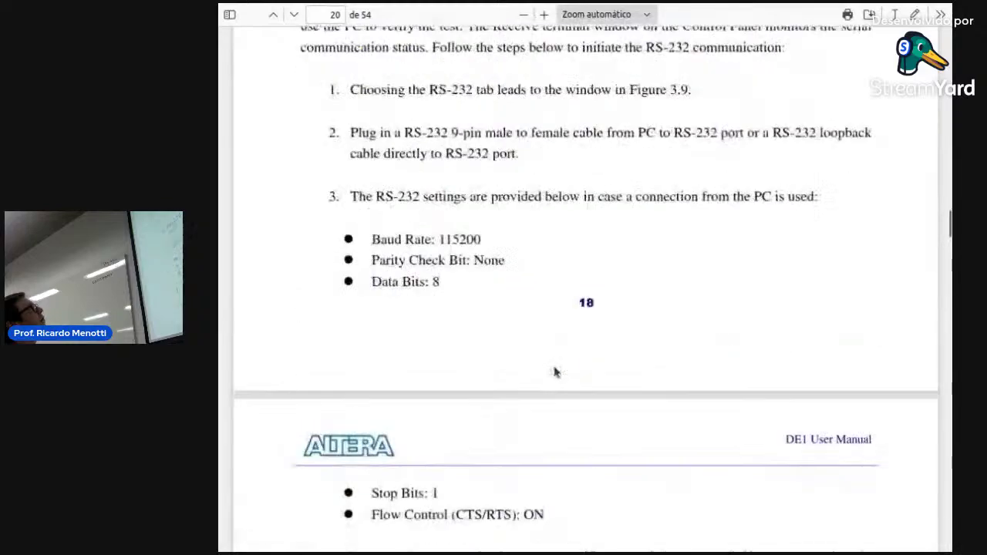
pyautogui.scroll(-15, 555, 373)
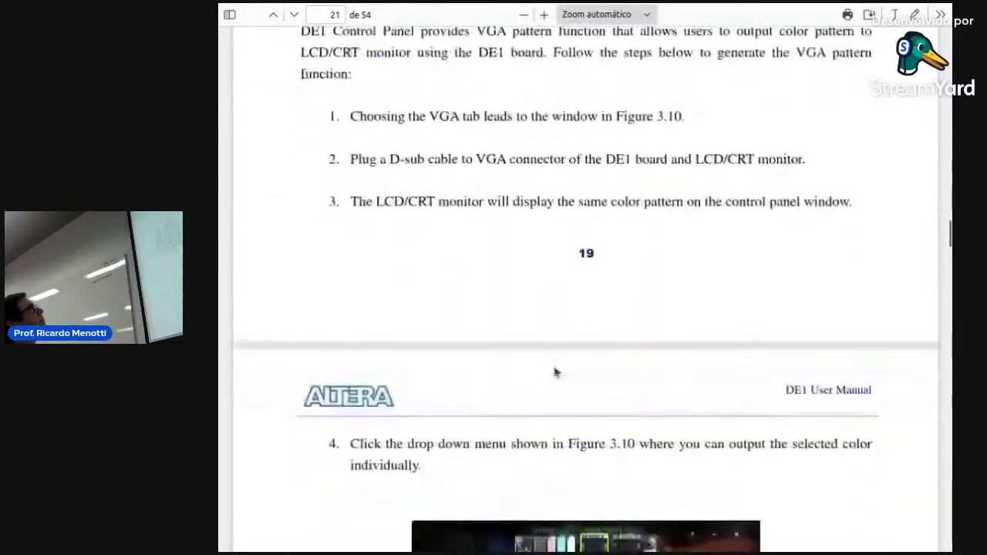
pyautogui.scroll(-15, 554, 372)
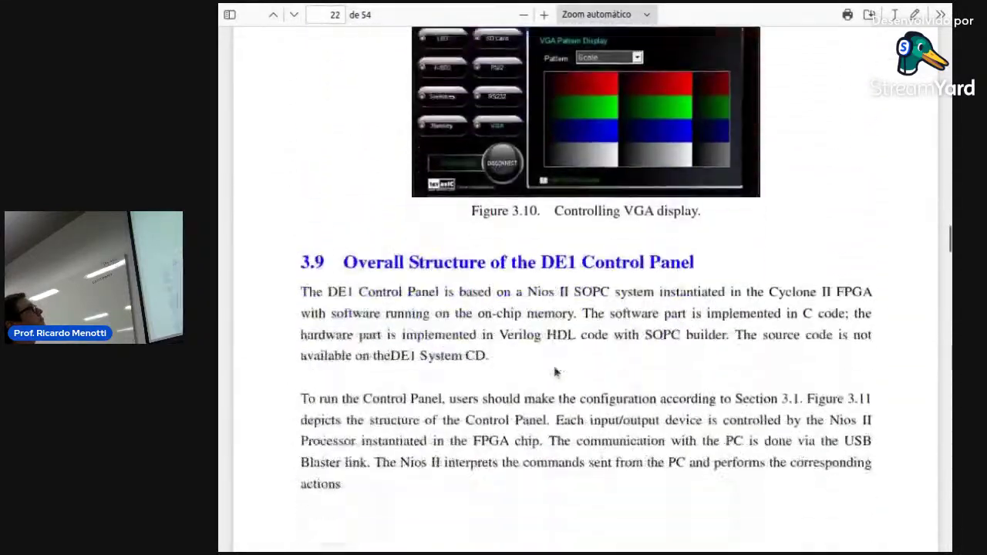
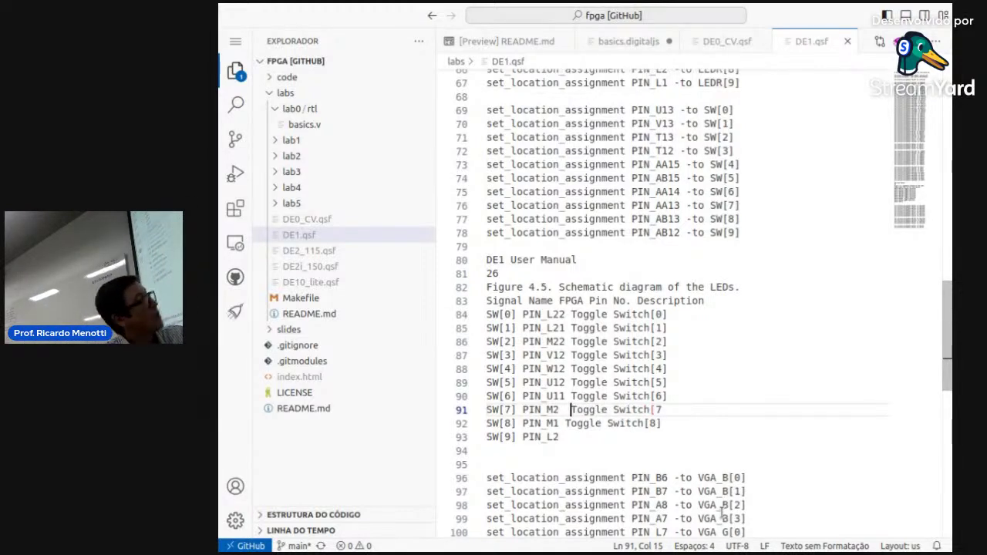
# - Align the SW[8] row of the pasted switch table with its neighbours and try to place cursors along the pin name column
pyautogui.press('Down')
pyautogui.press('Left')
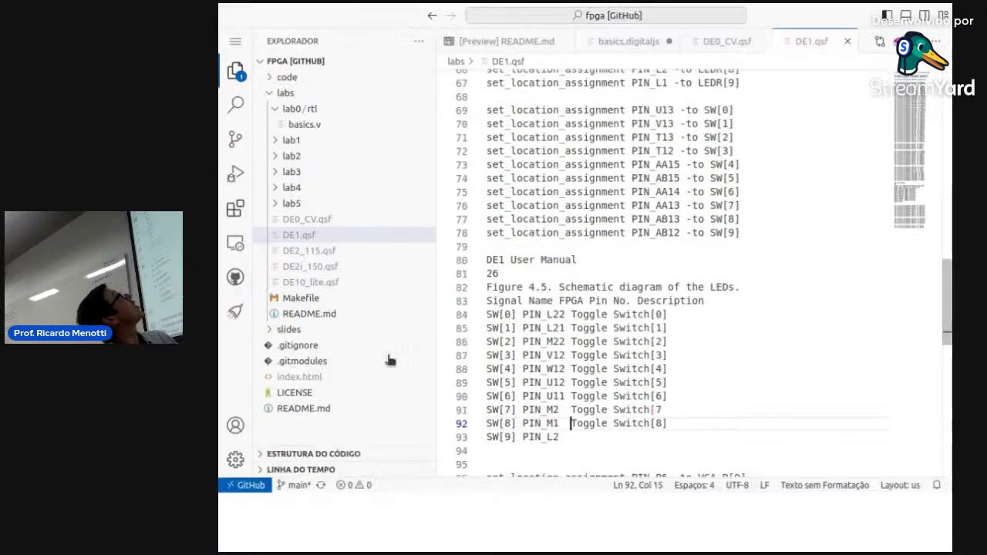
pyautogui.click(523, 314)
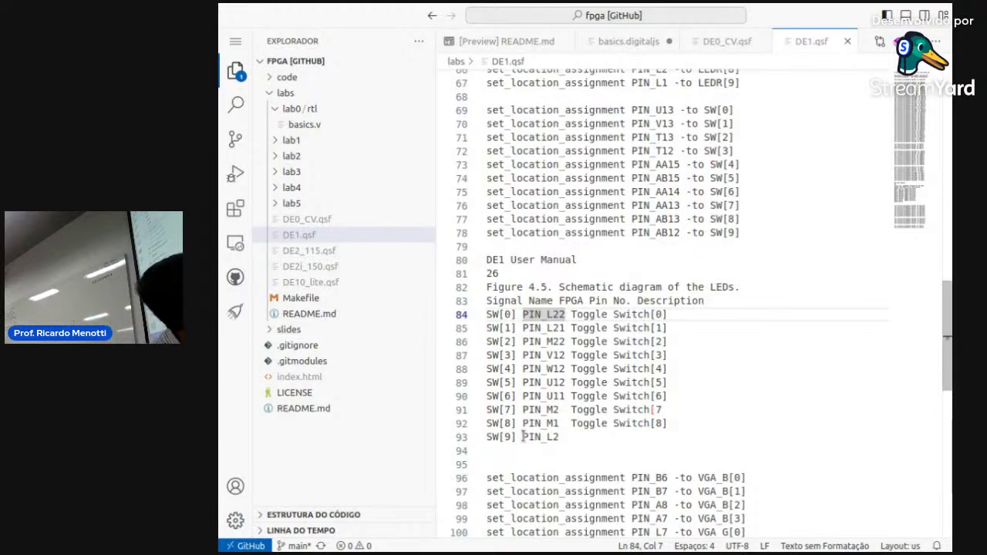
pyautogui.keyDown('alt'); pyautogui.click(523, 423); pyautogui.keyUp('alt')
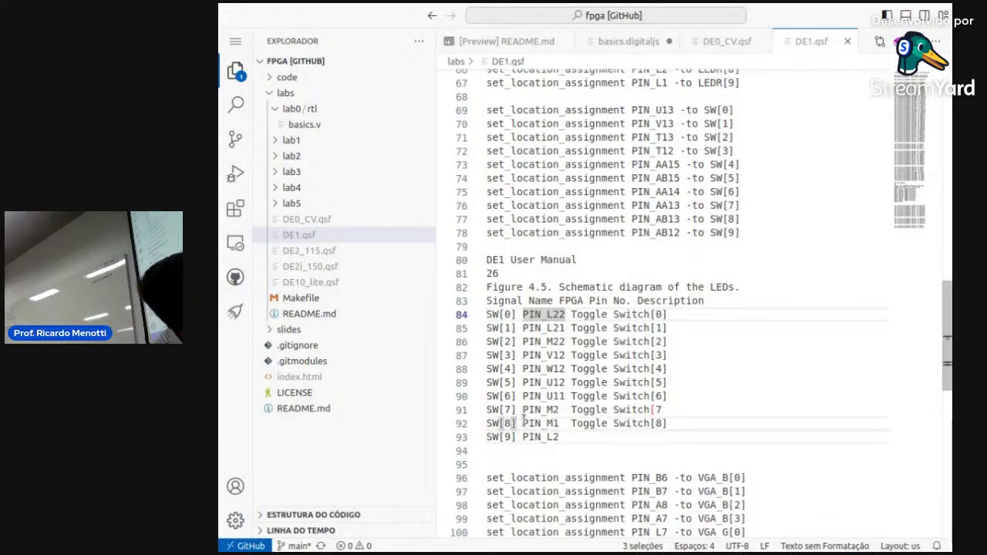
pyautogui.click(523, 423)
pyautogui.click(523, 314)
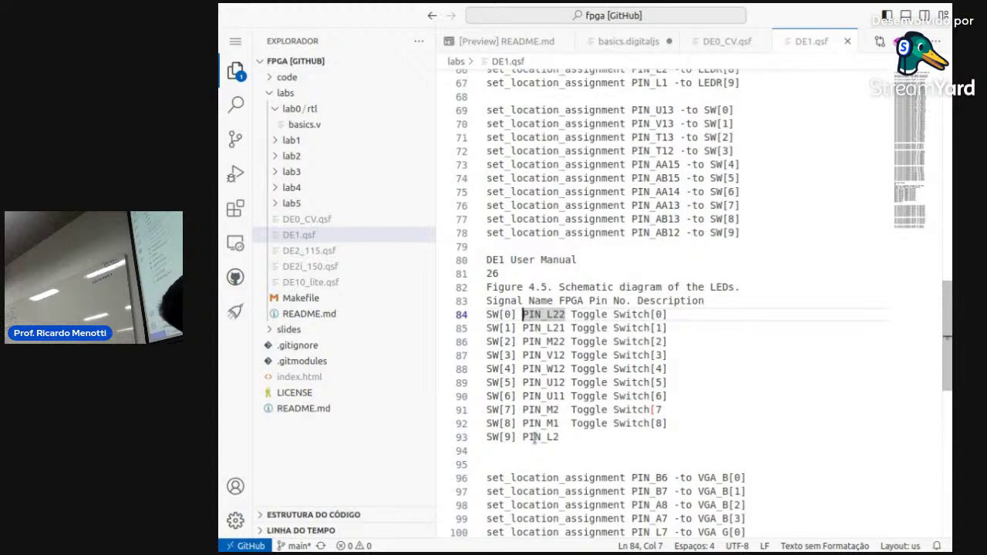
pyautogui.hotkey('alt', 'Down')
pyautogui.hotkey('alt', 'Up')
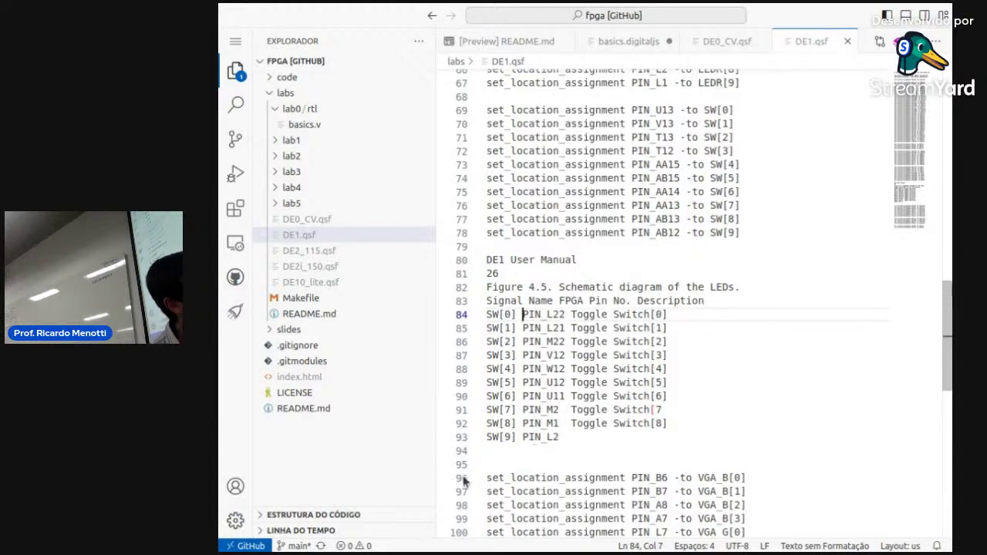
# - Cut the pin names PIN_L22 through PIN_L2 from all ten rows, SW[0] to SW[9], of the pasted manual table
pyautogui.keyDown('alt'); pyautogui.click(522, 329); pyautogui.keyUp('alt')
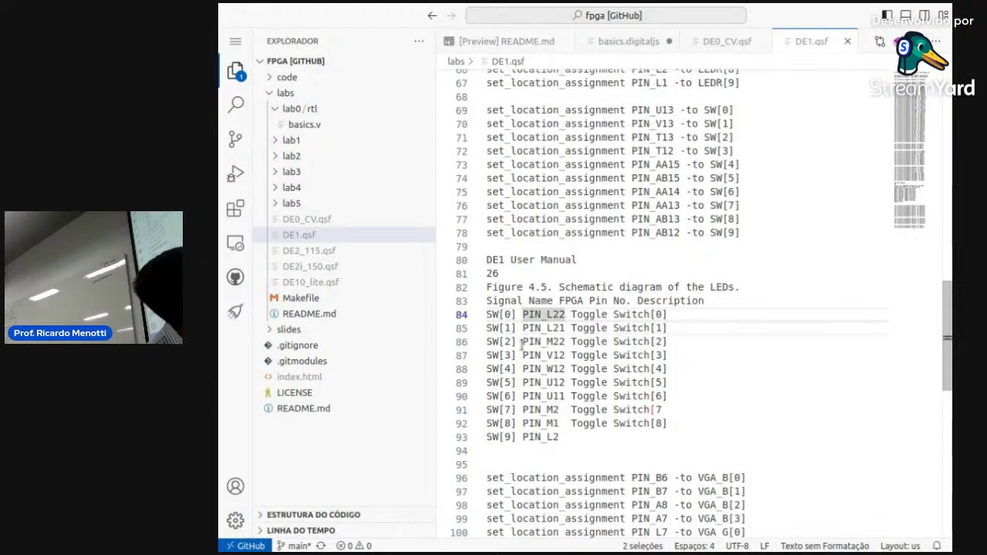
pyautogui.keyDown('alt'); pyautogui.click(523, 341); pyautogui.keyUp('alt')
pyautogui.keyDown('alt'); pyautogui.click(522, 355); pyautogui.keyUp('alt')
pyautogui.keyDown('alt'); pyautogui.click(523, 369); pyautogui.keyUp('alt')
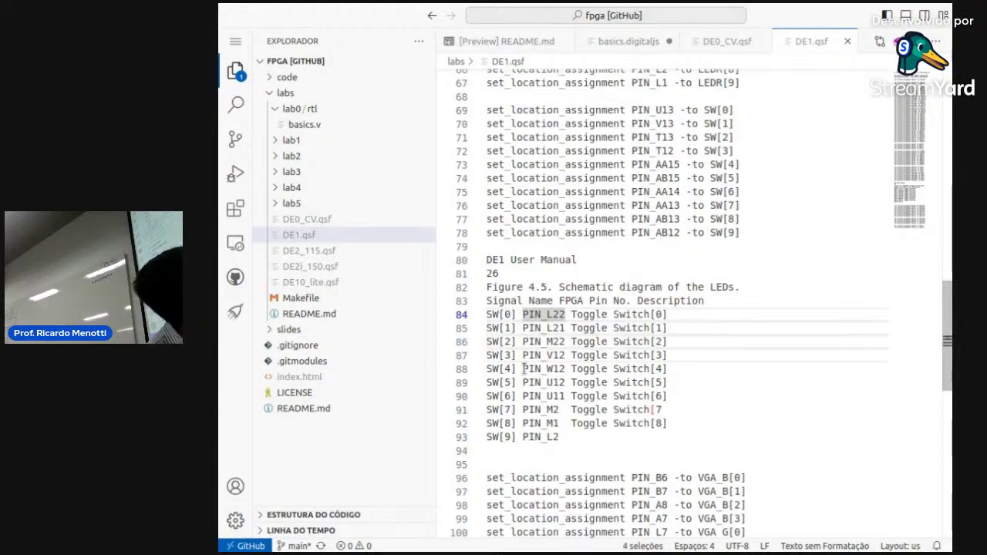
pyautogui.keyDown('alt'); pyautogui.click(522, 383); pyautogui.keyUp('alt')
pyautogui.keyDown('alt'); pyautogui.click(523, 395); pyautogui.keyUp('alt')
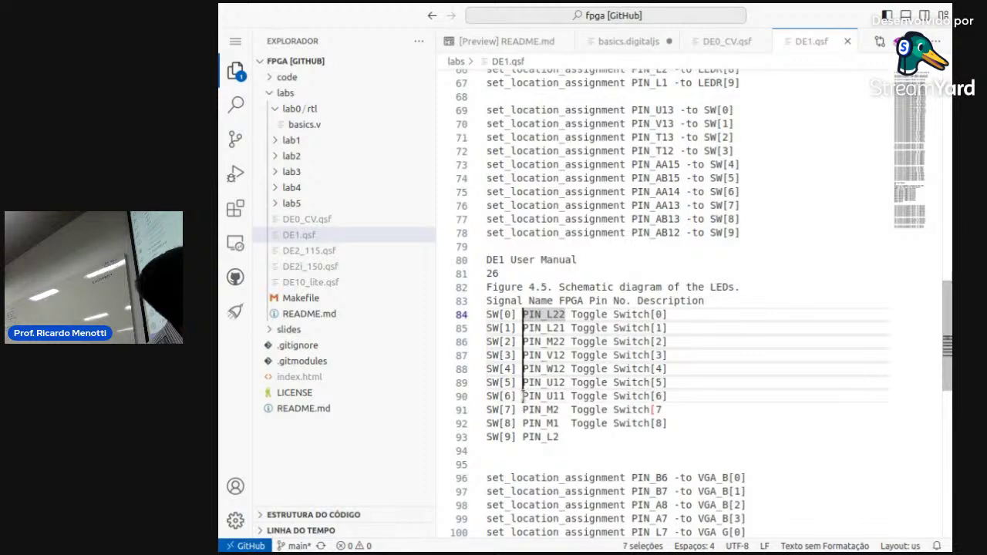
pyautogui.keyDown('alt'); pyautogui.click(523, 410); pyautogui.keyUp('alt')
pyautogui.keyDown('alt'); pyautogui.click(523, 424); pyautogui.keyUp('alt')
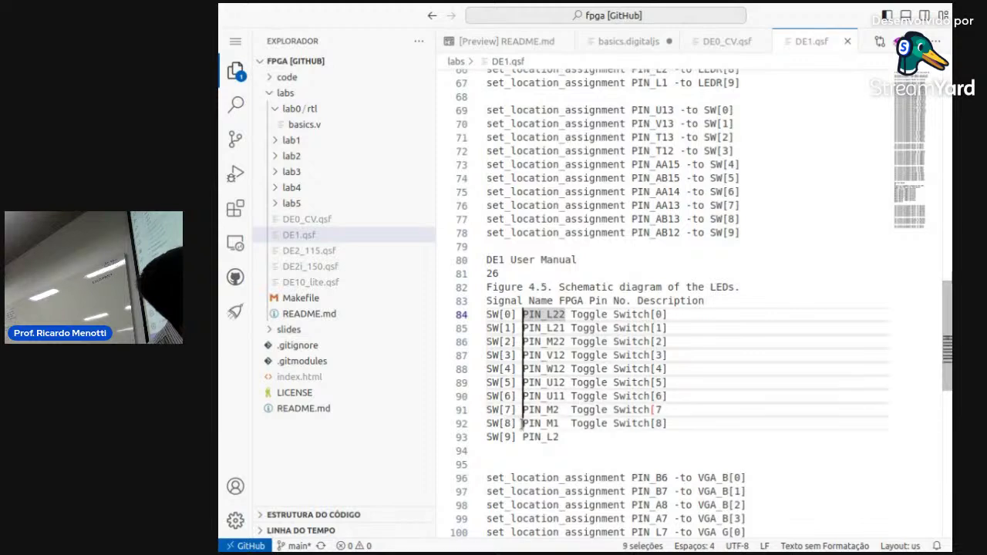
pyautogui.keyDown('alt'); pyautogui.click(523, 437); pyautogui.keyUp('alt')
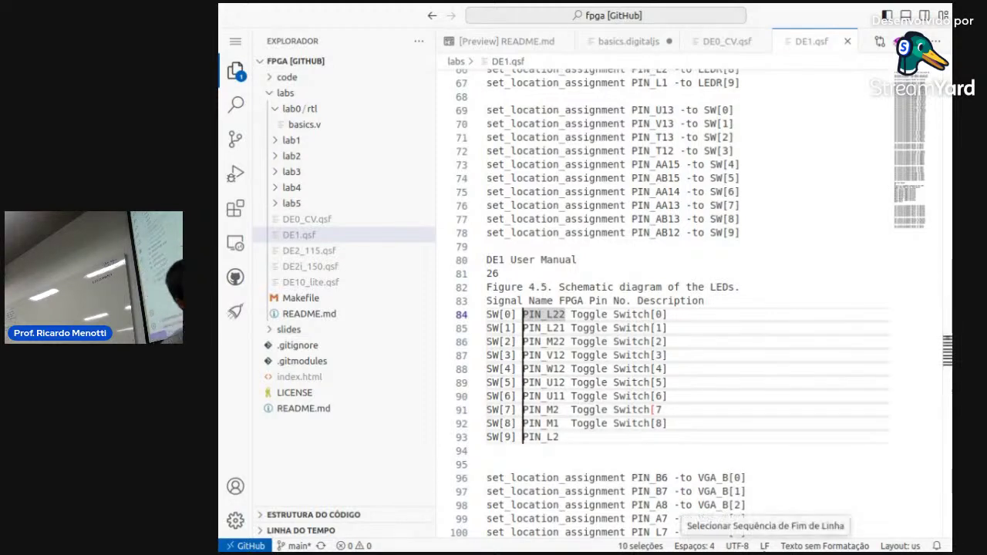
pyautogui.hotkey('shift', 'Right')
pyautogui.hotkey('shift', 'Right')
pyautogui.hotkey('shift', 'Right')
pyautogui.hotkey('shift', 'Right')
pyautogui.hotkey('shift', 'Right')
pyautogui.hotkey('shift', 'Right')
pyautogui.hotkey('shift', 'Right')
pyautogui.hotkey('ctrl', 'c')
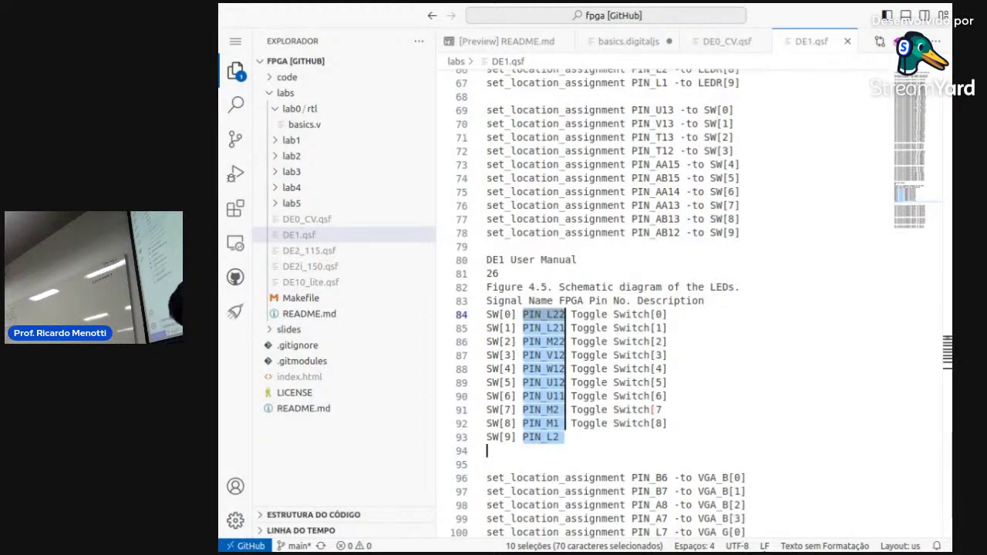
pyautogui.press('BackSpace')
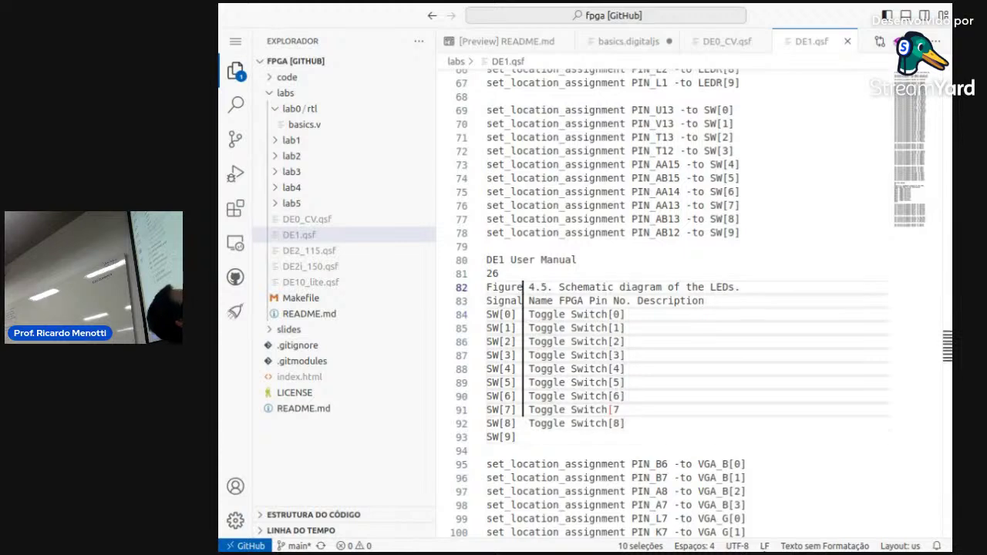
# - Replace the pin names in the SW[0] to SW[9] location assignments with the cut DE1 pins, PIN_L22 through PIN_L2
pyautogui.press('Up')
pyautogui.press('Up')
pyautogui.press('Up')
pyautogui.press('Up')
pyautogui.press('Up')
pyautogui.press('Up')
pyautogui.press('Up')
pyautogui.press('Up')
pyautogui.press('Up')
pyautogui.press('Up')
pyautogui.press('Up')
pyautogui.press('Up')
pyautogui.press('Up')
pyautogui.press('Up')
pyautogui.press('Up')
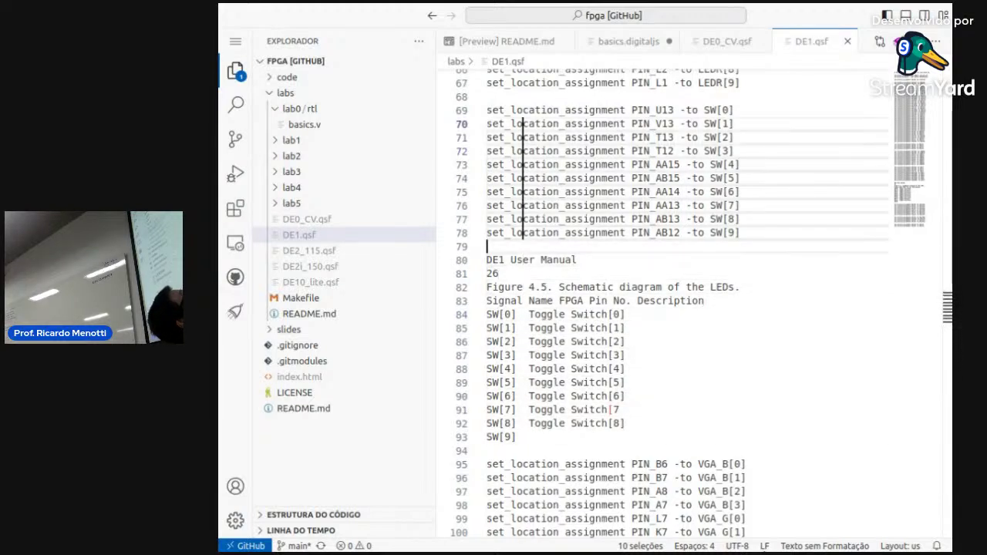
pyautogui.press('Right')
pyautogui.press('Right')
pyautogui.press('Right')
pyautogui.press('Right')
pyautogui.press('Right')
pyautogui.press('Right')
pyautogui.press('Right')
pyautogui.press('Right')
pyautogui.press('Right')
pyautogui.press('Right')
pyautogui.press('Right')
pyautogui.press('Right')
pyautogui.press('Right')
pyautogui.press('Right')
pyautogui.press('Right')
pyautogui.press('Right')
pyautogui.press('Right')
pyautogui.press('Right')
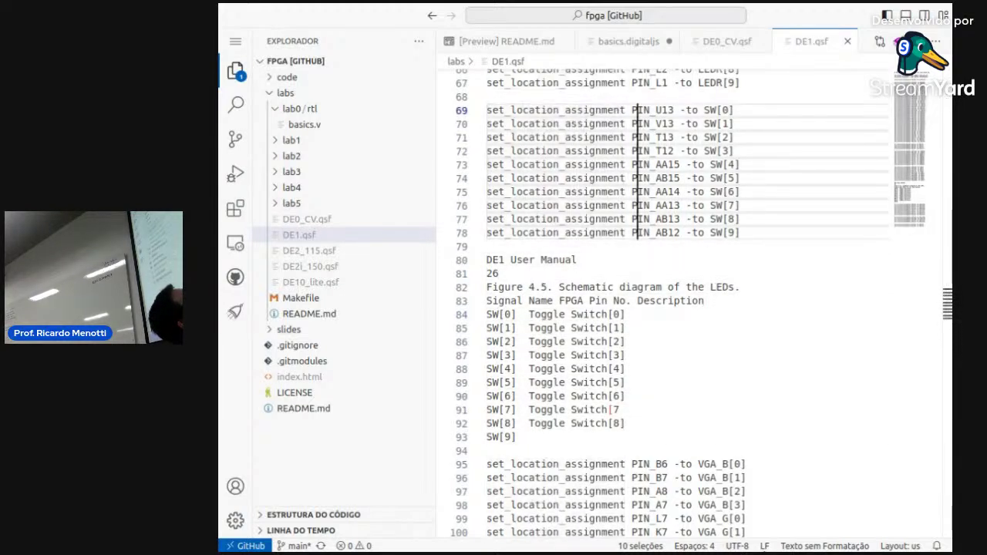
pyautogui.hotkey('shift', 'Right')
pyautogui.hotkey('shift', 'Right')
pyautogui.hotkey('shift', 'Right')
pyautogui.hotkey('shift', 'Right')
pyautogui.hotkey('shift', 'Right')
pyautogui.hotkey('shift', 'Right')
pyautogui.hotkey('shift', 'Right')
pyautogui.hotkey('shift', 'Right')
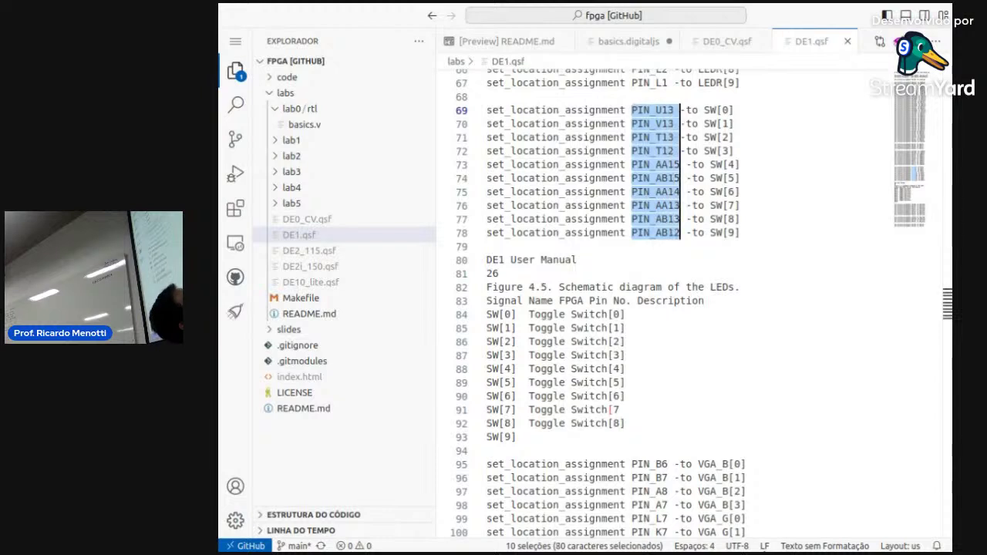
pyautogui.hotkey('ctrl', 'v')
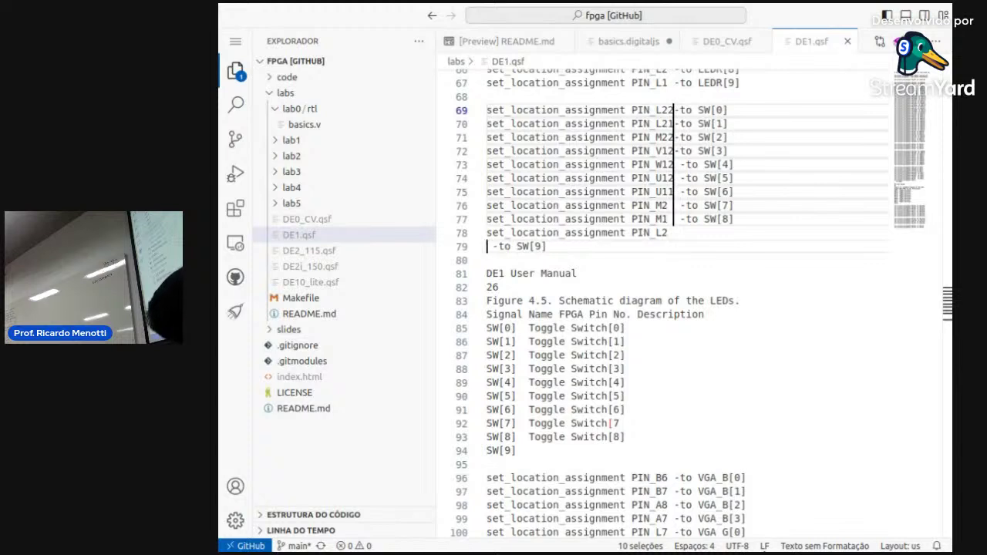
# - Undo the pin name paste and delete the leftover DE1 User Manual table text below the SW assignments
pyautogui.hotkey('ctrl', 'z')
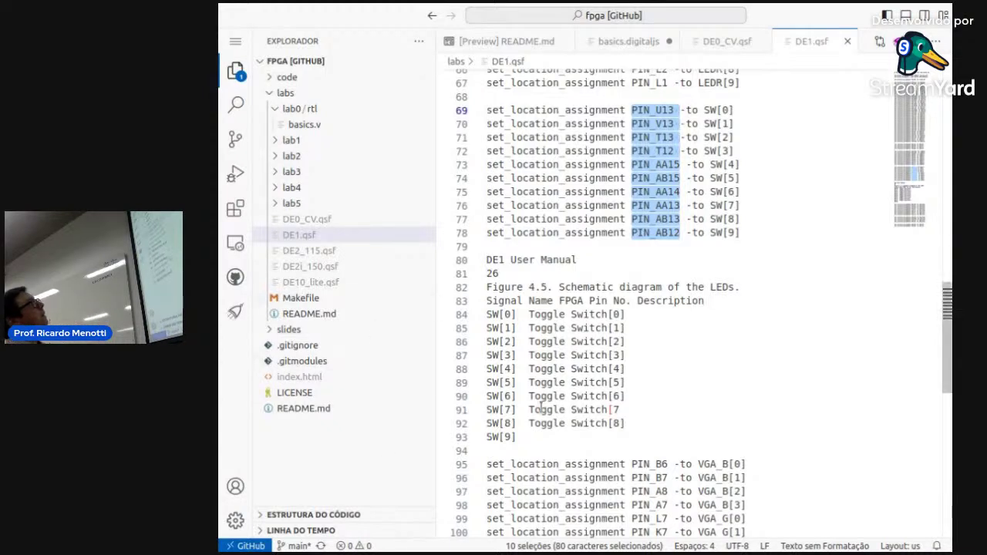
pyautogui.moveTo(543, 443); pyautogui.dragTo(463, 256)
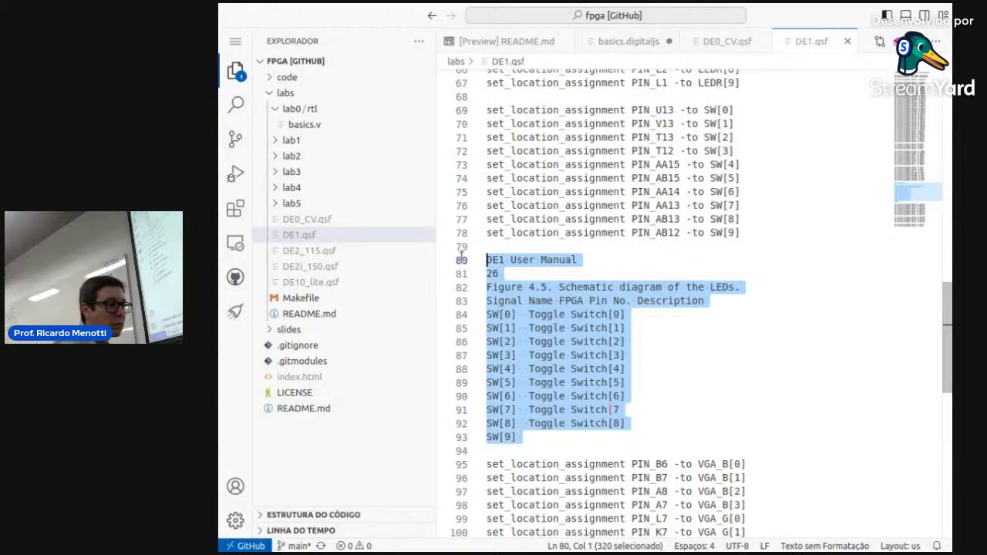
pyautogui.press('Delete')
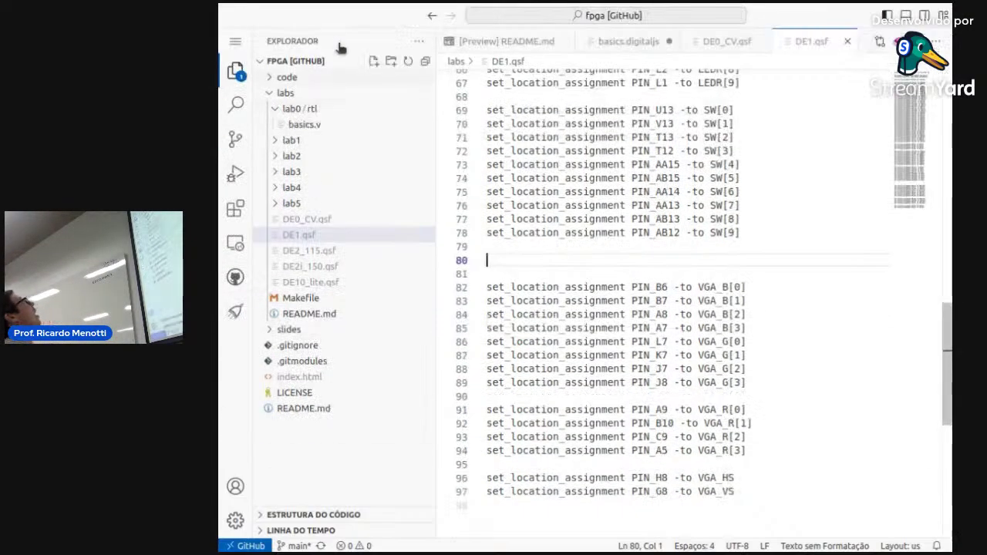
# - Load the fpga repository's github.com page in place of its github.dev editor
pyautogui.moveTo(368, 7)
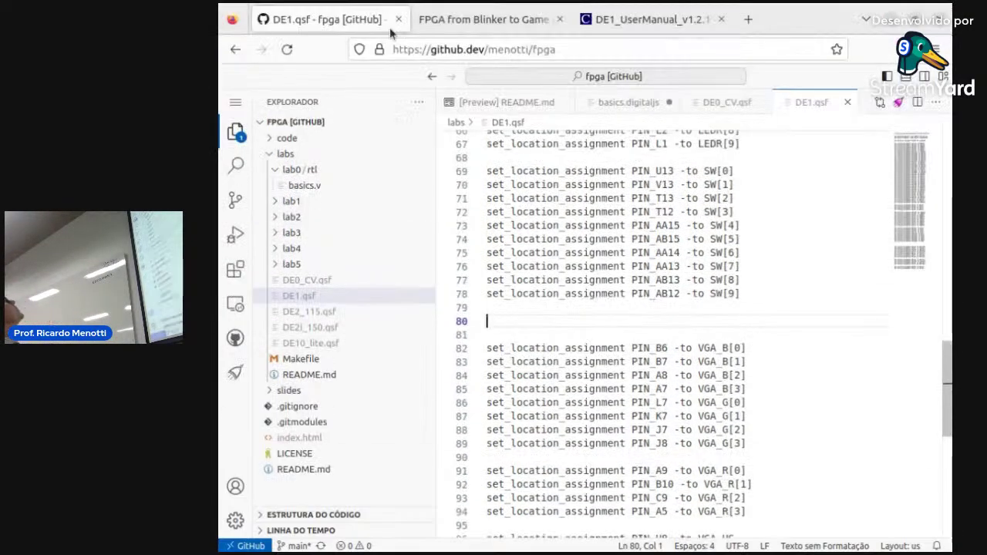
pyautogui.doubleClick(472, 48)
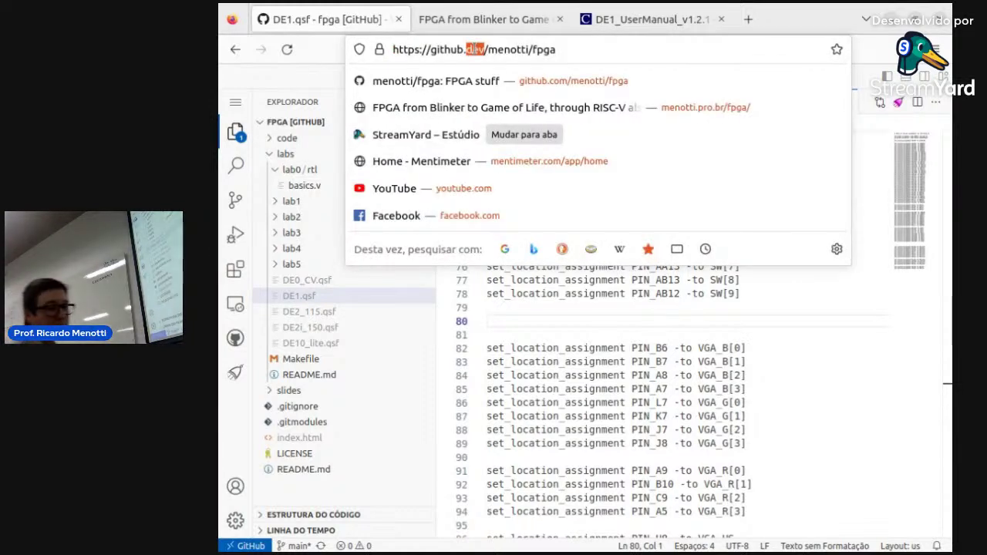
pyautogui.write('c')
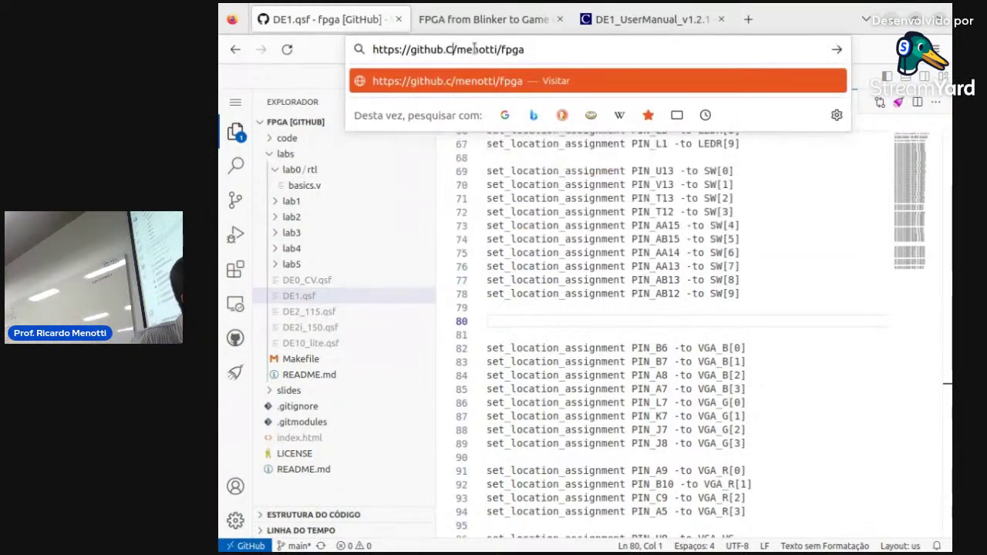
pyautogui.write('OM')
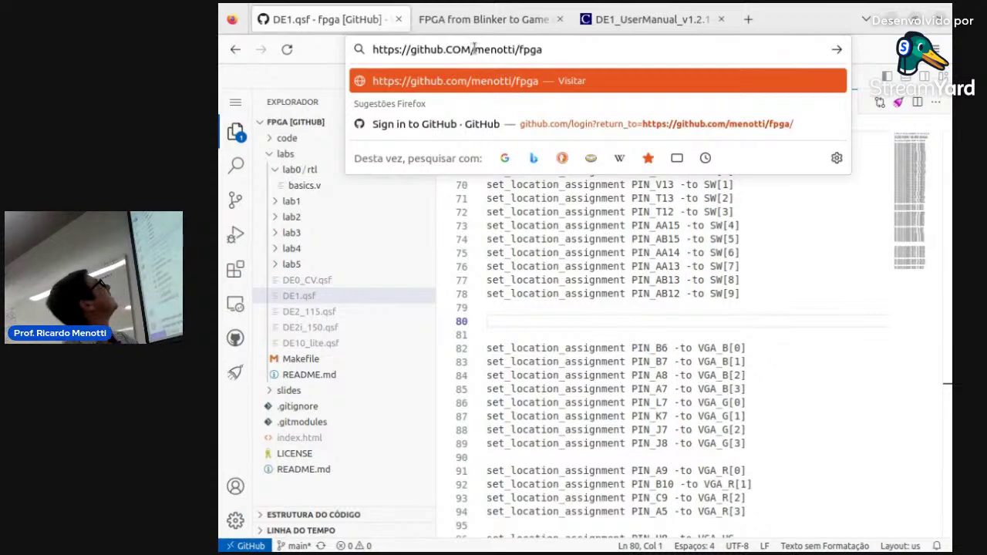
pyautogui.press('Return')
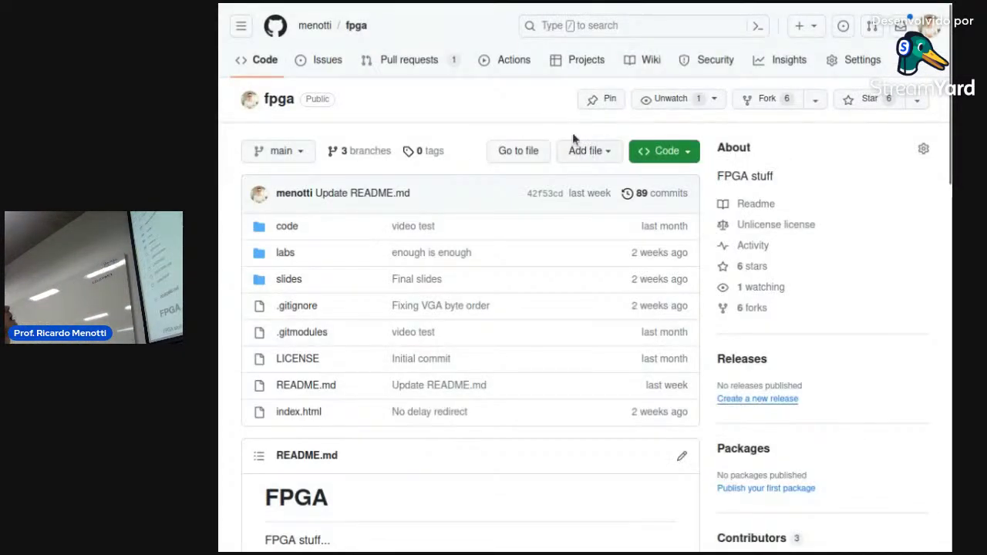
# - Open the pull request "Create DE1.qsf" and merge it into the main branch
pyautogui.click(409, 59)
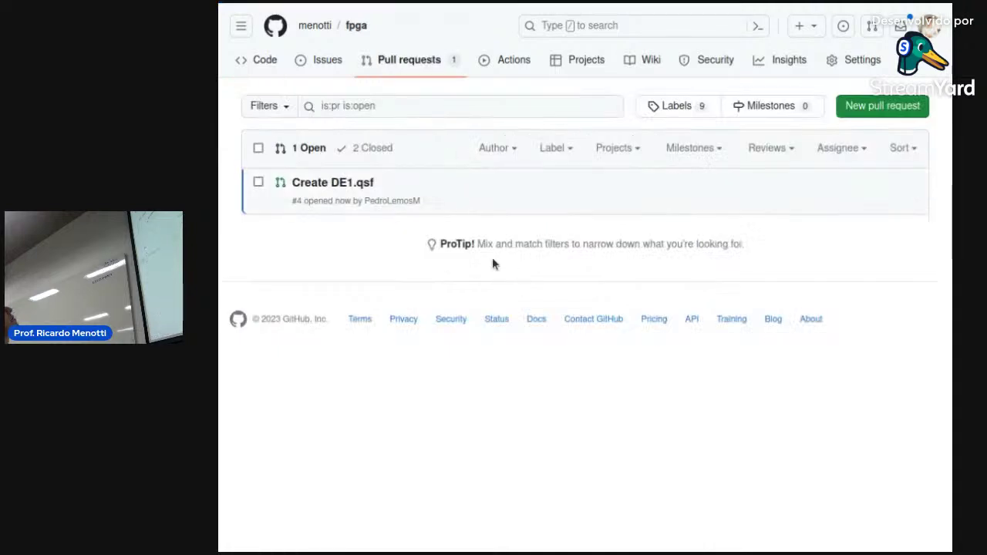
pyautogui.moveTo(337, 186)
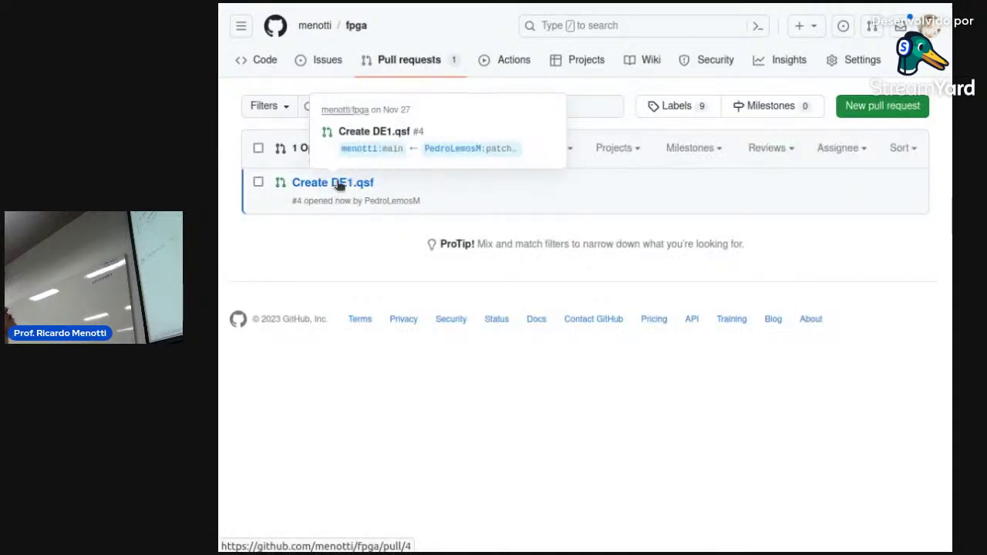
pyautogui.click(340, 184)
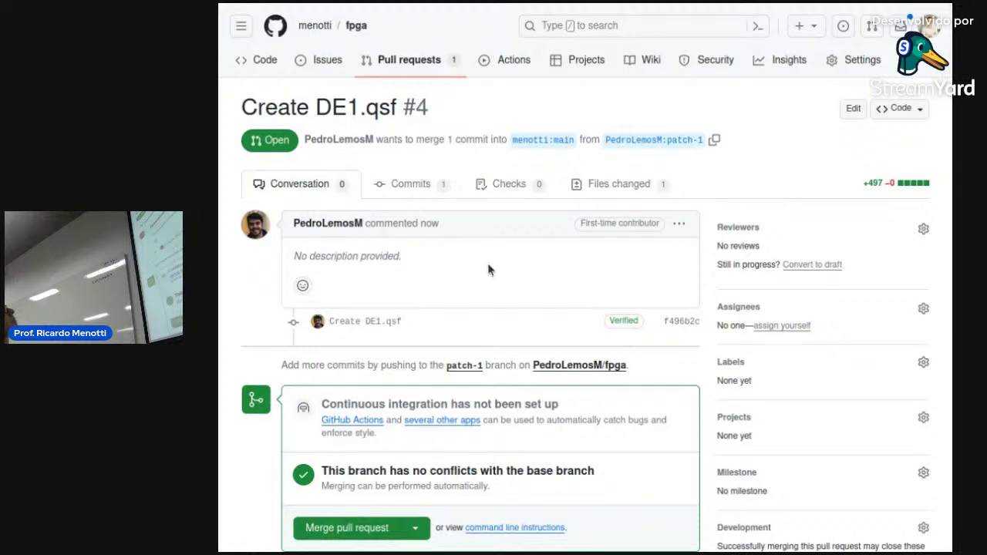
pyautogui.scroll(-5, 488, 265)
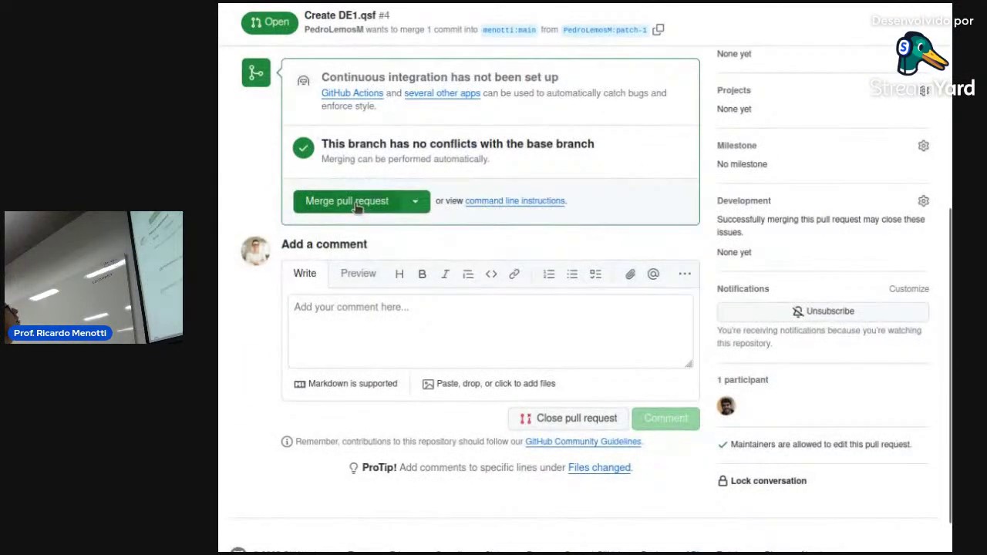
pyautogui.click(357, 204)
pyautogui.click(346, 206)
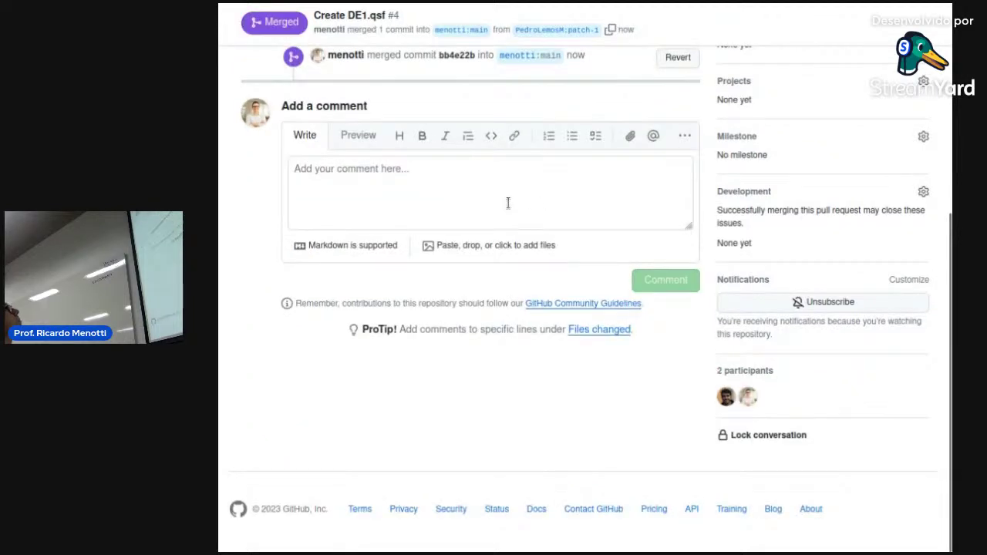
# - Return to the repository's code and open the merged DE1.qsf from the labs folder for editing
pyautogui.scroll(4, 507, 202)
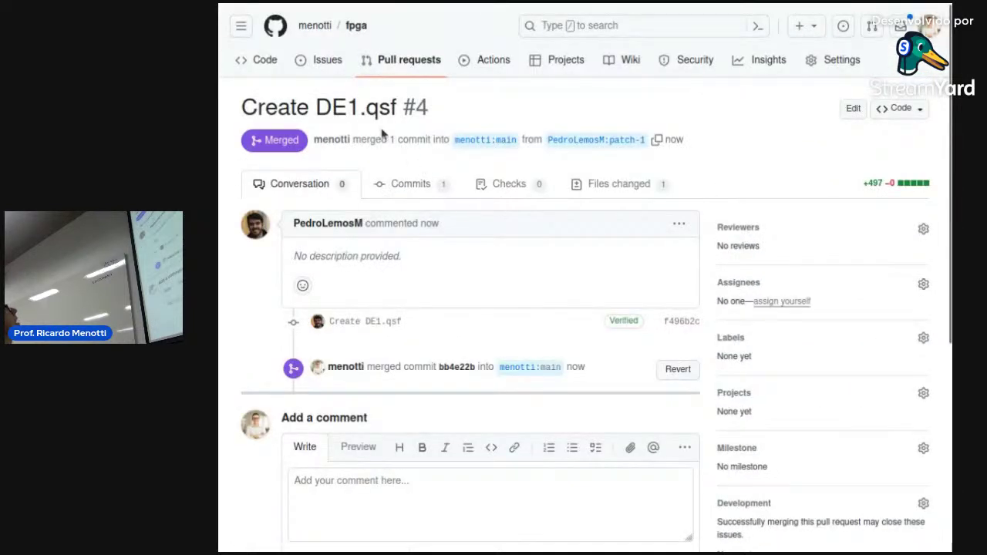
pyautogui.click(270, 71)
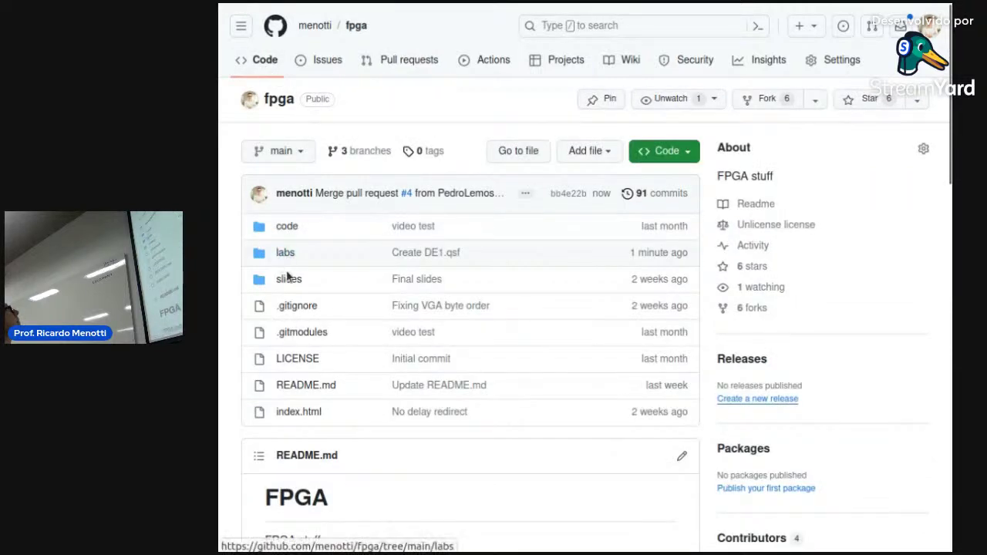
pyautogui.click(282, 253)
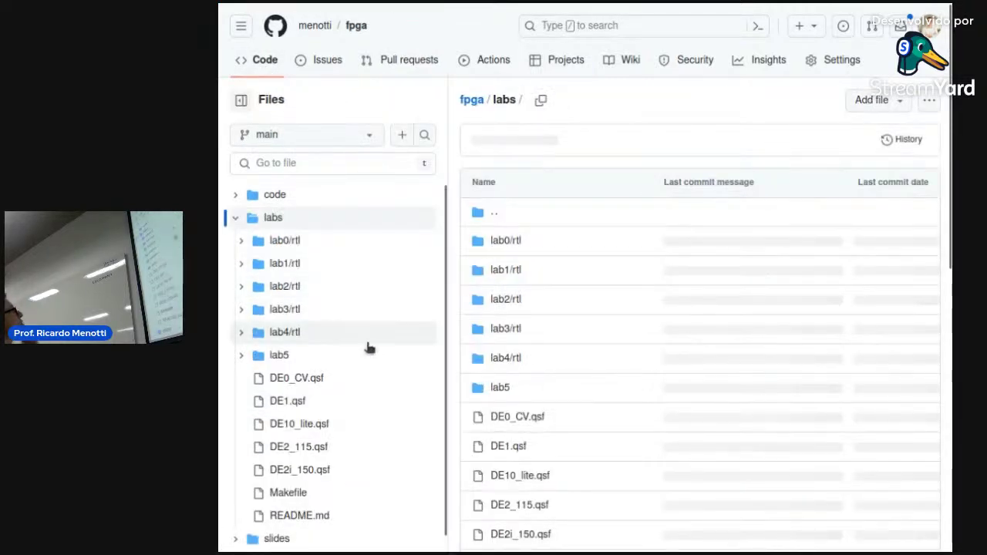
pyautogui.scroll(-2, 368, 348)
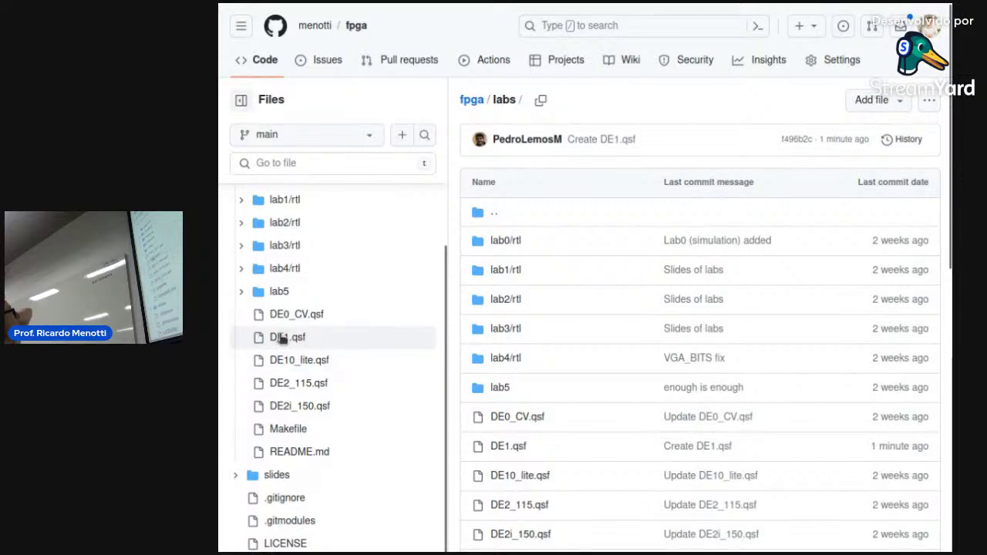
pyautogui.click(385, 343)
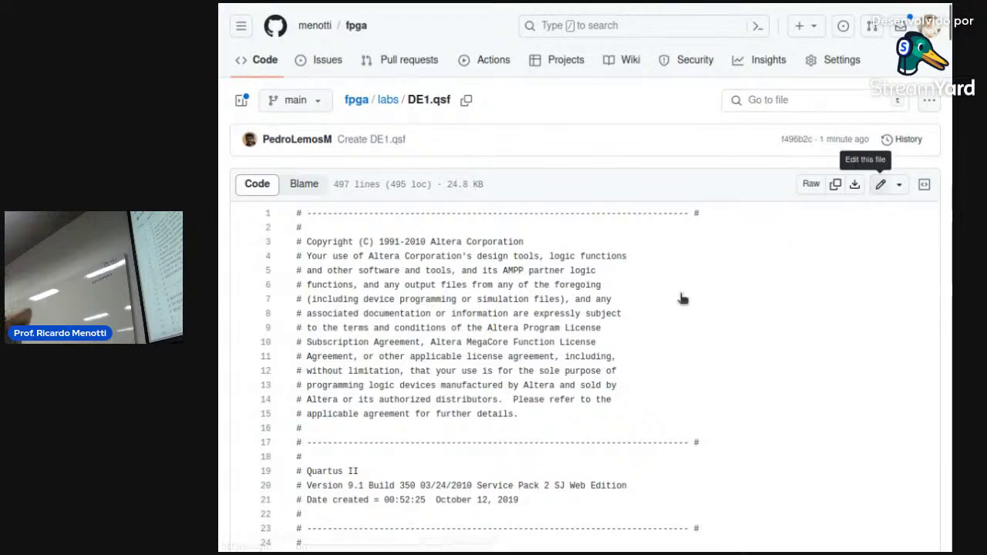
pyautogui.scroll(-3, 506, 376)
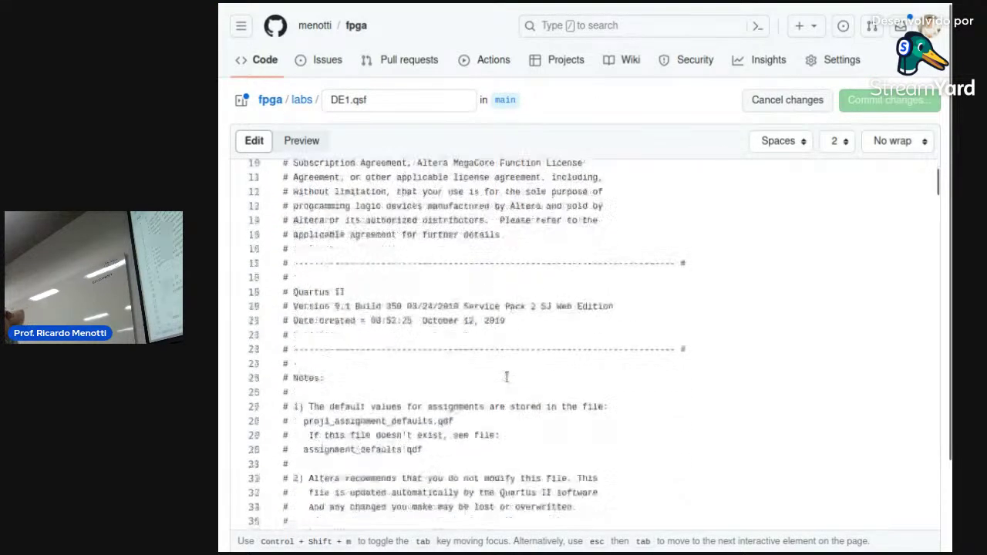
# - Delete the Altera licence, Quartus II version and notes comment block above the FAMILY assignment in DE1.qsf
pyautogui.scroll(-5, 505, 367)
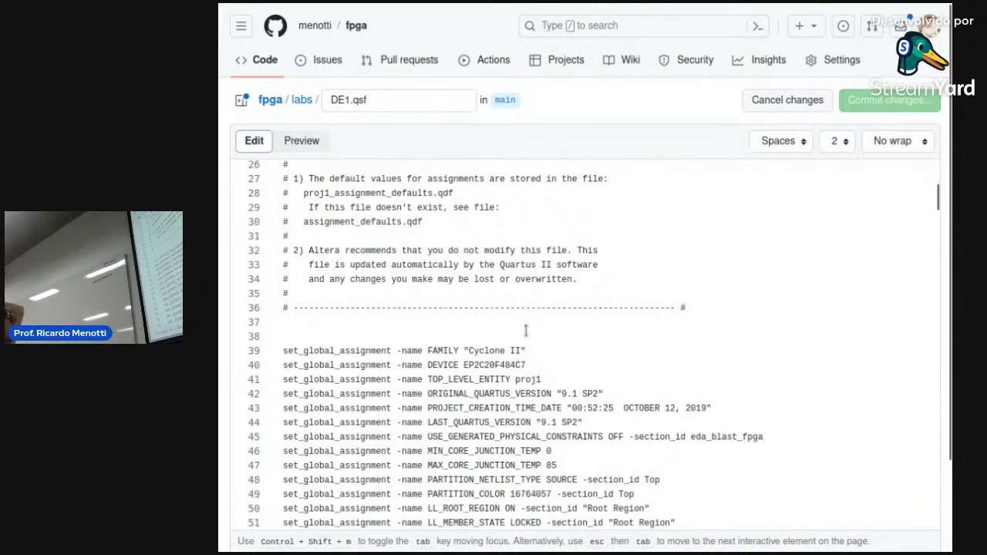
pyautogui.moveTo(293, 337); pyautogui.dragTo(249, 8)
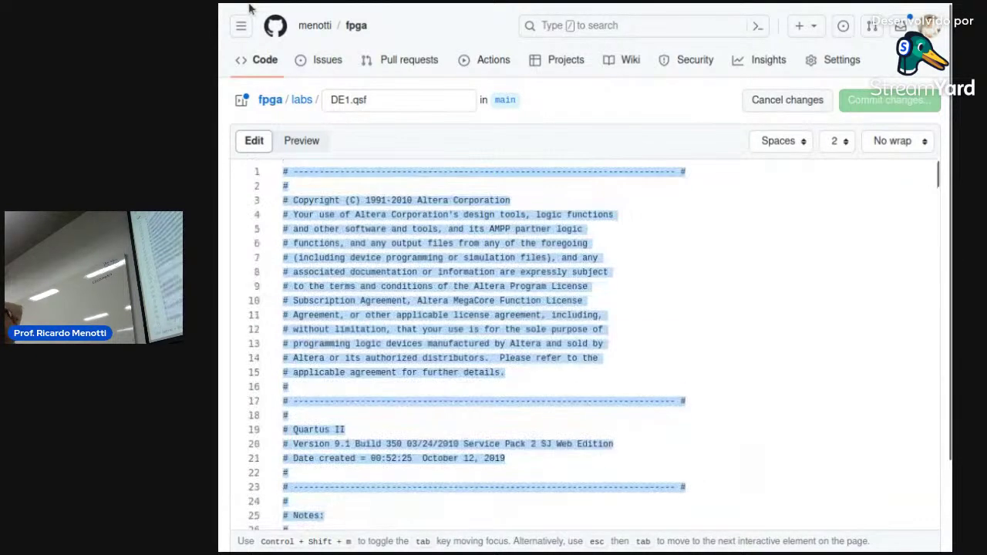
pyautogui.press('BackSpace')
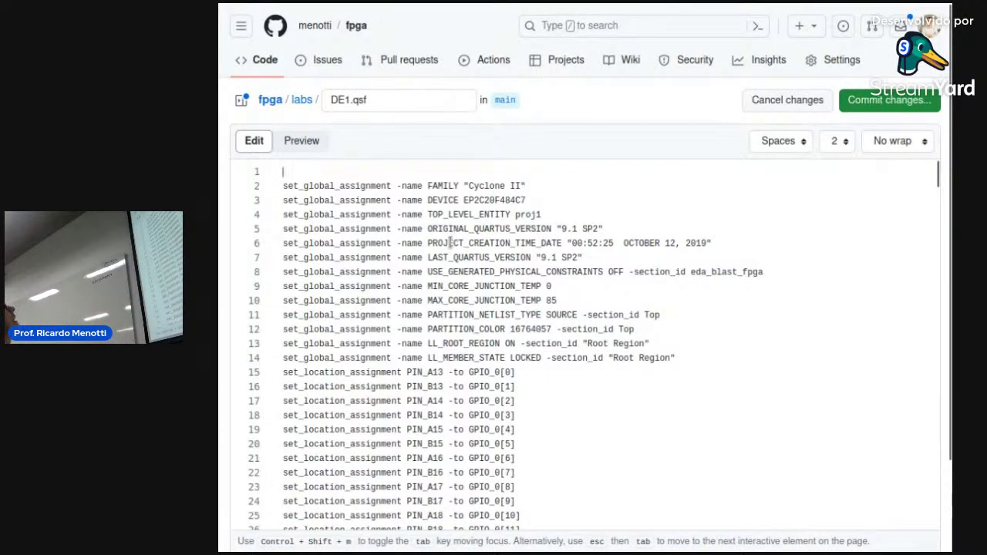
# - Delete the lines from the TOP_LEVEL_ENTITY assignment through the GPIO_1[35] IO_STANDARD assignment, keeping only the FAMILY and DEVICE settings above the SW pins
pyautogui.scroll(-7, 450, 243)
pyautogui.scroll(7, 450, 243)
pyautogui.scroll(-3, 594, 100)
pyautogui.scroll(2, 595, 169)
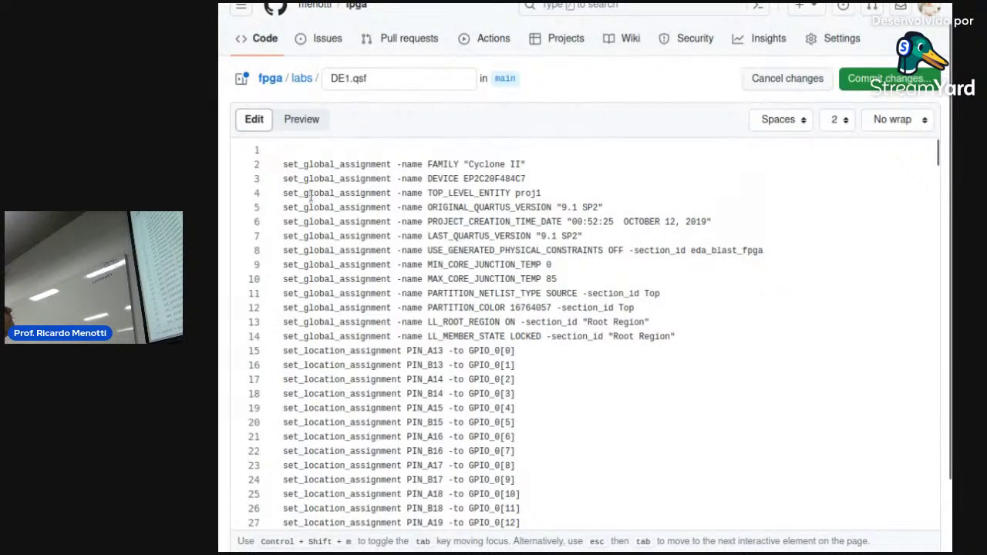
pyautogui.doubleClick(287, 193)
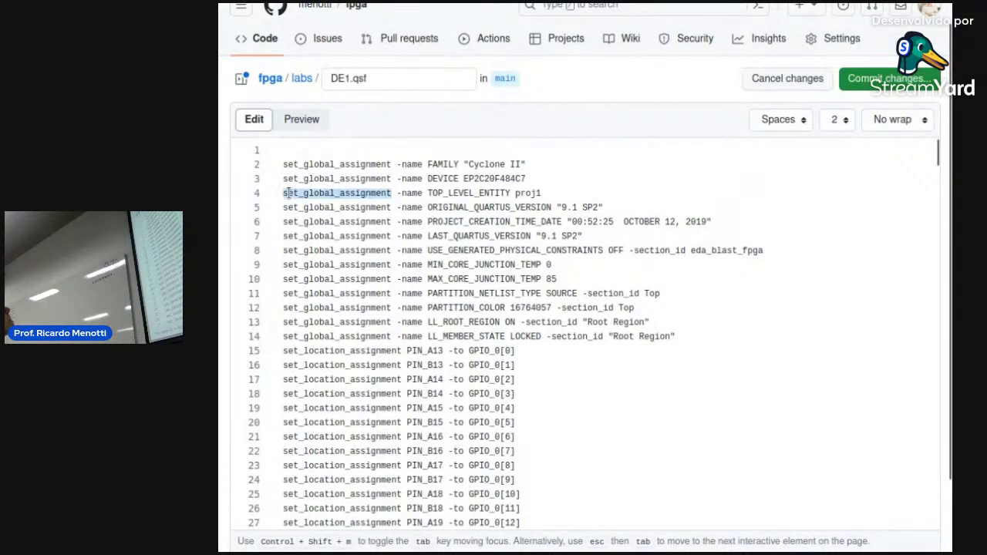
pyautogui.moveTo(286, 194); pyautogui.dragTo(577, 408)
pyautogui.scroll(-7, 578, 458)
pyautogui.scroll(-8, 574, 389)
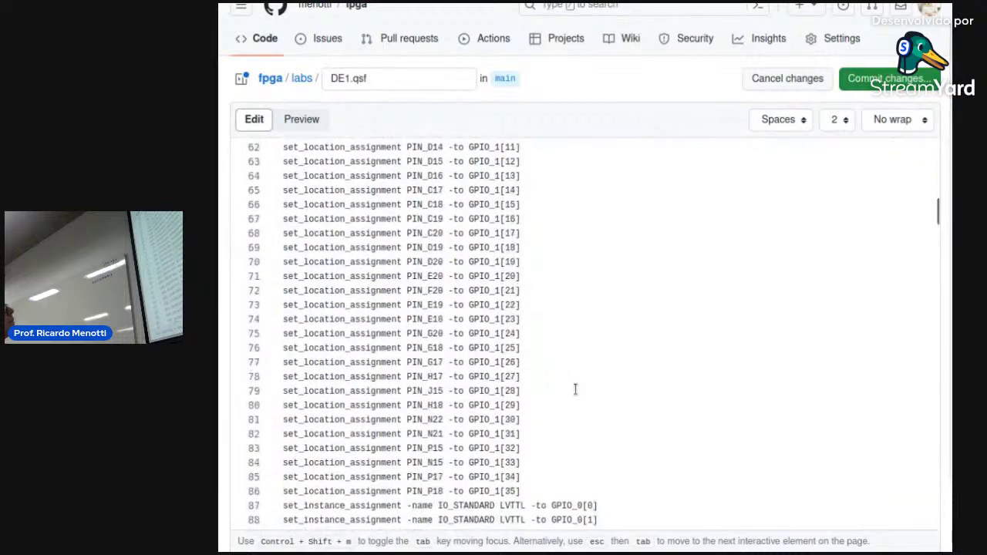
pyautogui.keyDown('shift'); pyautogui.click(560, 352); pyautogui.keyUp('shift')
pyautogui.scroll(-14, 560, 353)
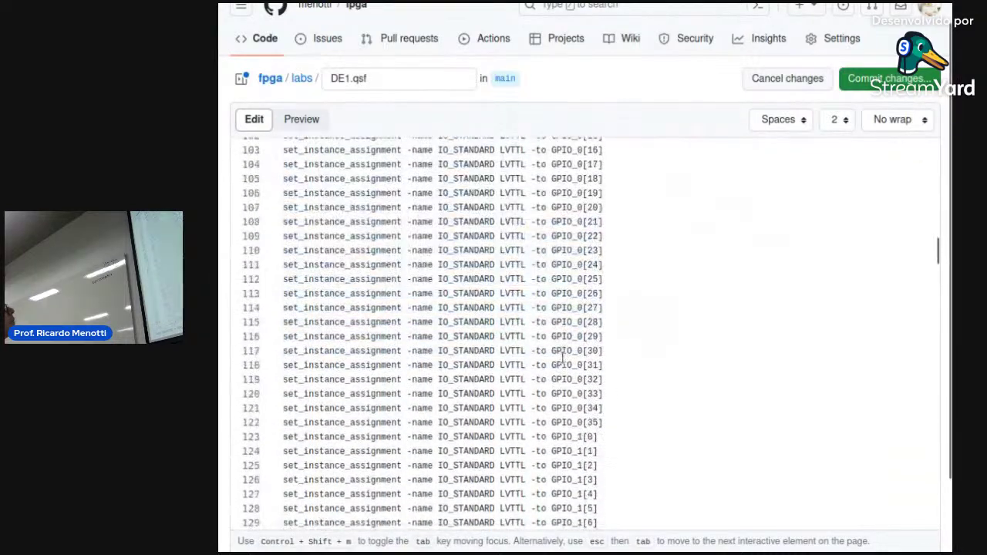
pyautogui.keyDown('shift'); pyautogui.moveTo(562, 357); pyautogui.dragTo(623, 287); pyautogui.keyUp('shift')
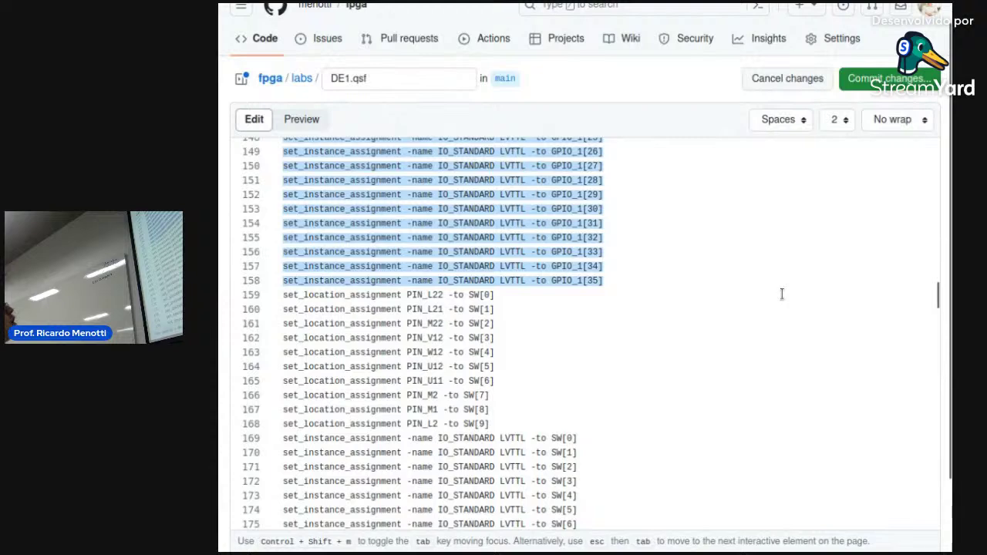
pyautogui.press('Delete')
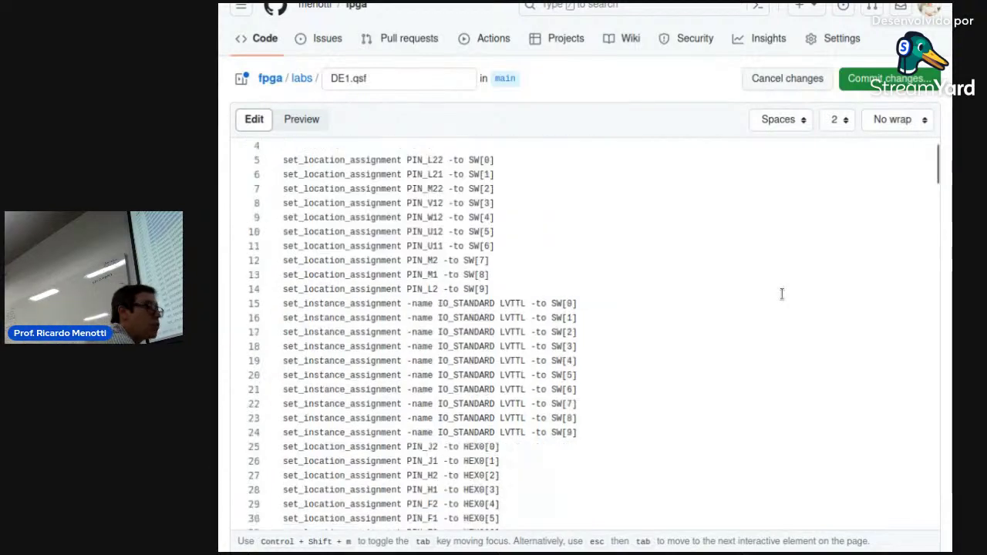
# - Delete the IO_STANDARD LVTTL instance assignments for SW[0] to SW[9], leaving a blank line before the HEX0 pins
pyautogui.scroll(1, 683, 290)
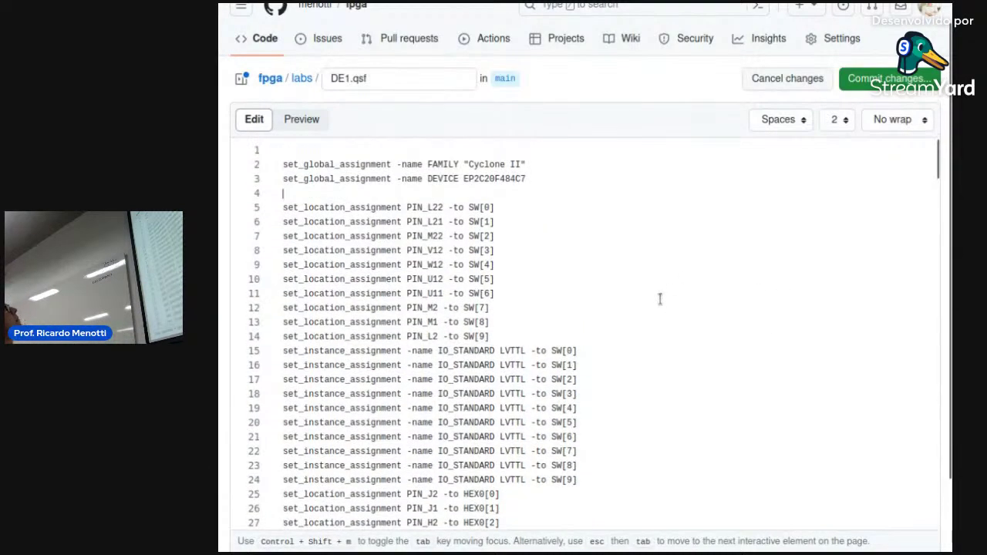
pyautogui.scroll(-2, 655, 295)
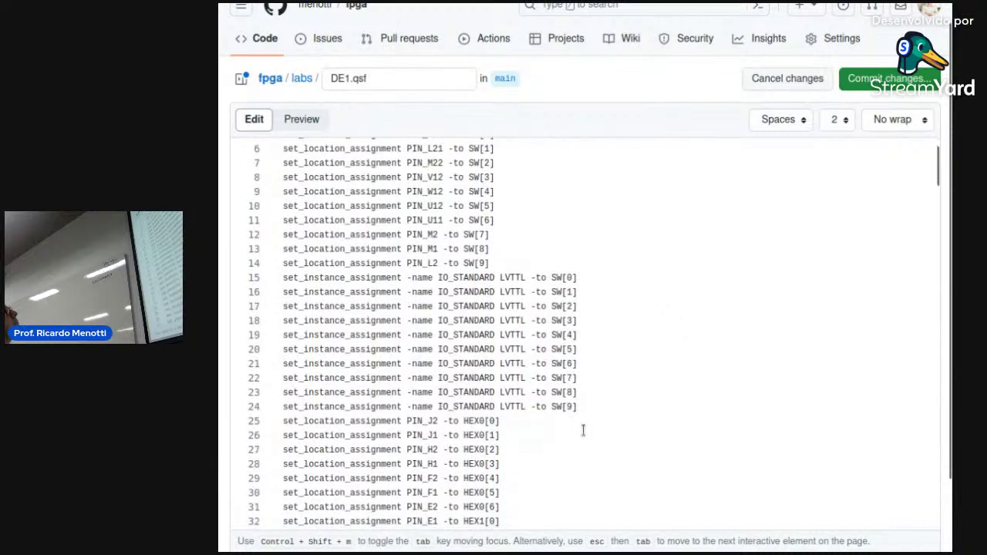
pyautogui.moveTo(595, 406); pyautogui.dragTo(276, 282)
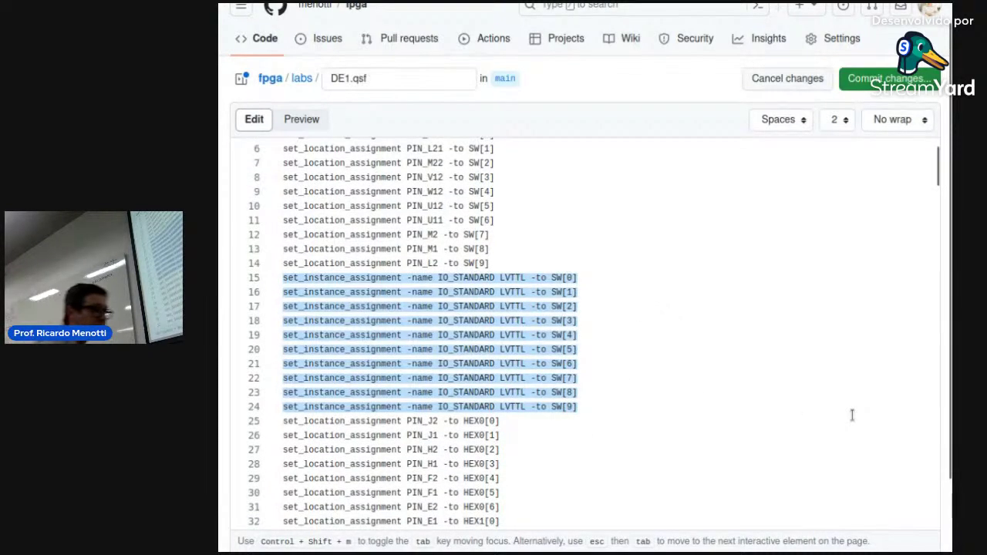
pyautogui.press('BackSpace')
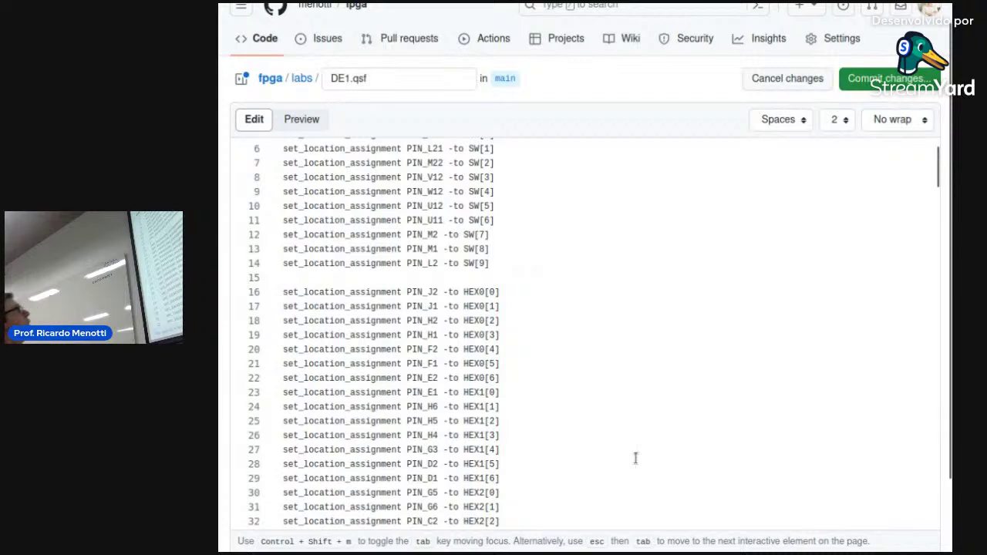
# - Delete the IO_STANDARD LVTTL instance assignments for HEX0[0] through HEX3[6], between the HEX3 and KEY pin locations
pyautogui.scroll(-5, 567, 361)
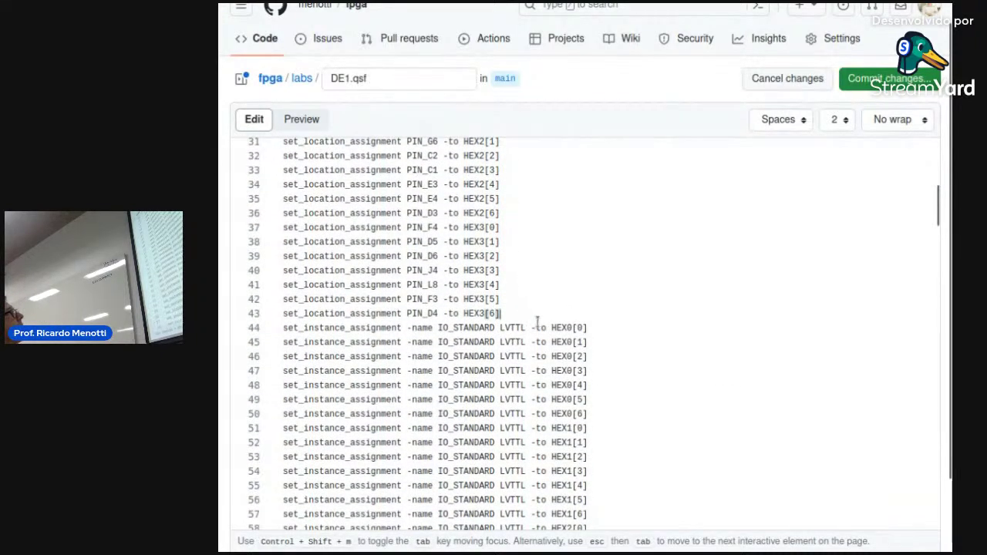
pyautogui.moveTo(533, 317); pyautogui.dragTo(600, 420)
pyautogui.scroll(-3, 571, 470)
pyautogui.scroll(-1, 590, 423)
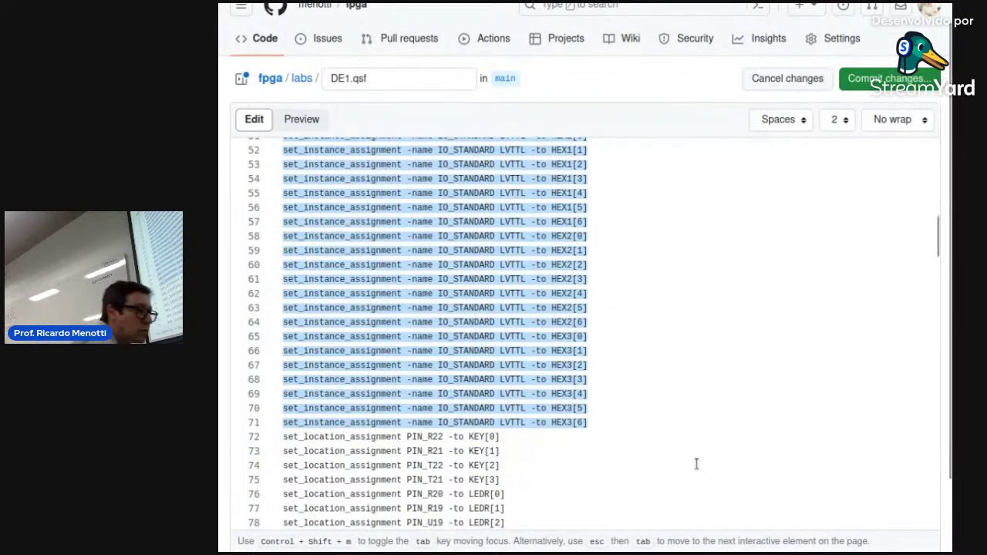
pyautogui.press('Delete')
# - Delete everything between the LEDR[9] and CLOCK_50 pin locations, including the LEDG pins, the KEY and LED IO standards, and the CLOCK_27 and CLOCK_24 pins
pyautogui.scroll(2, 539, 305)
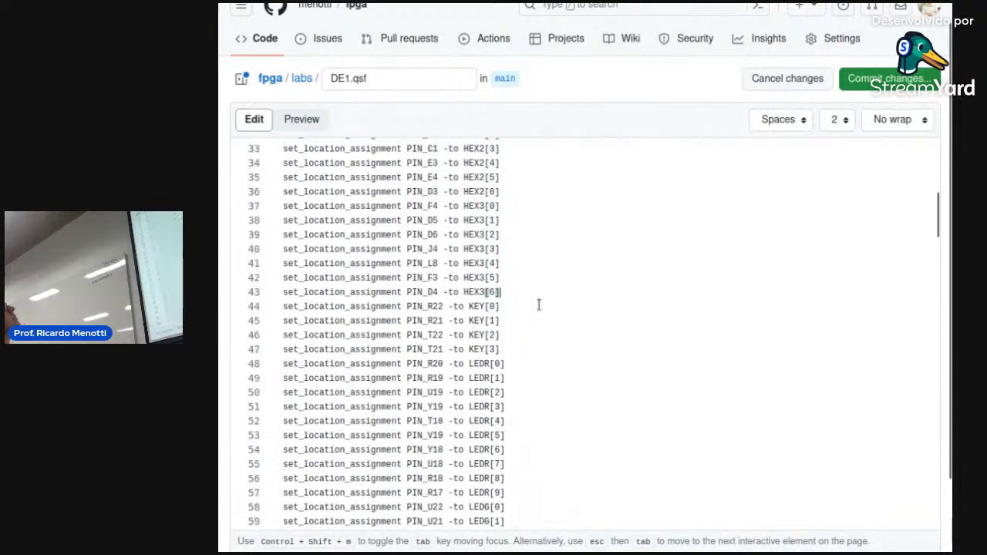
pyautogui.click(522, 310)
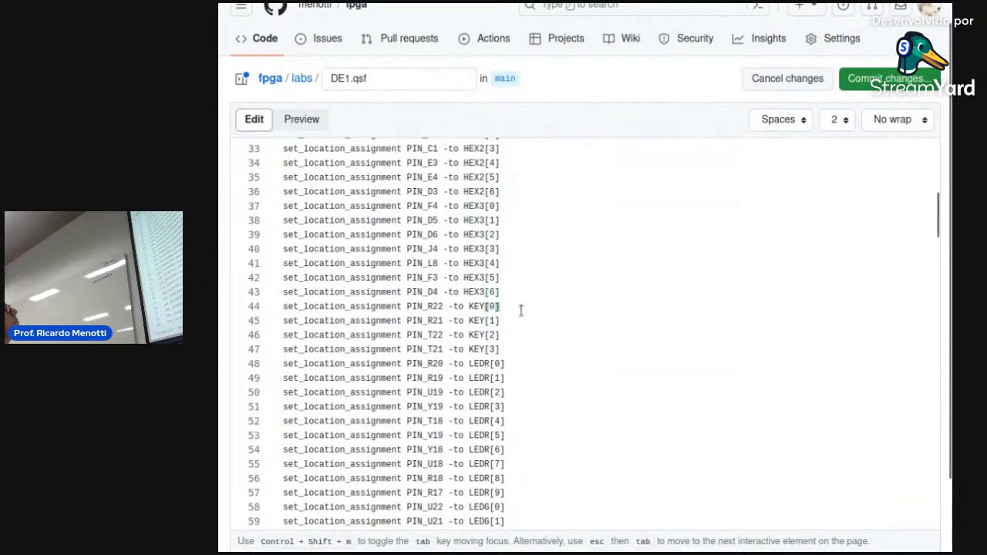
pyautogui.scroll(-5, 558, 349)
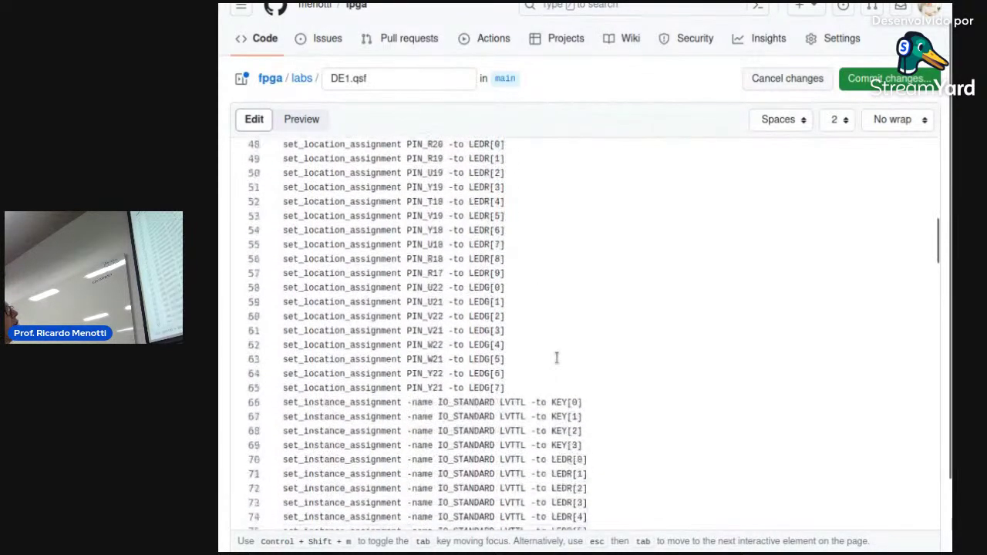
pyautogui.scroll(-2, 550, 316)
pyautogui.scroll(2, 548, 284)
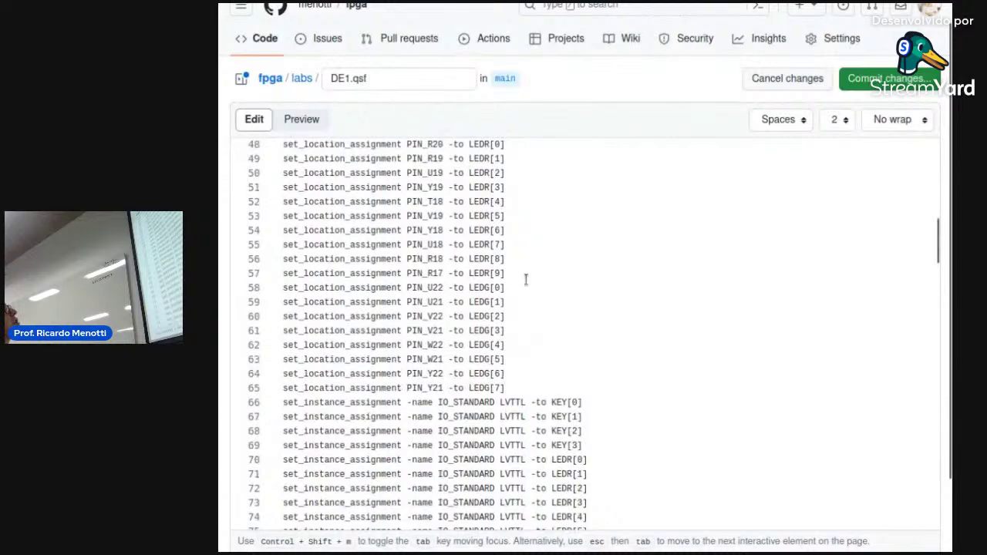
pyautogui.moveTo(518, 285); pyautogui.dragTo(587, 470)
pyautogui.scroll(-7, 581, 436)
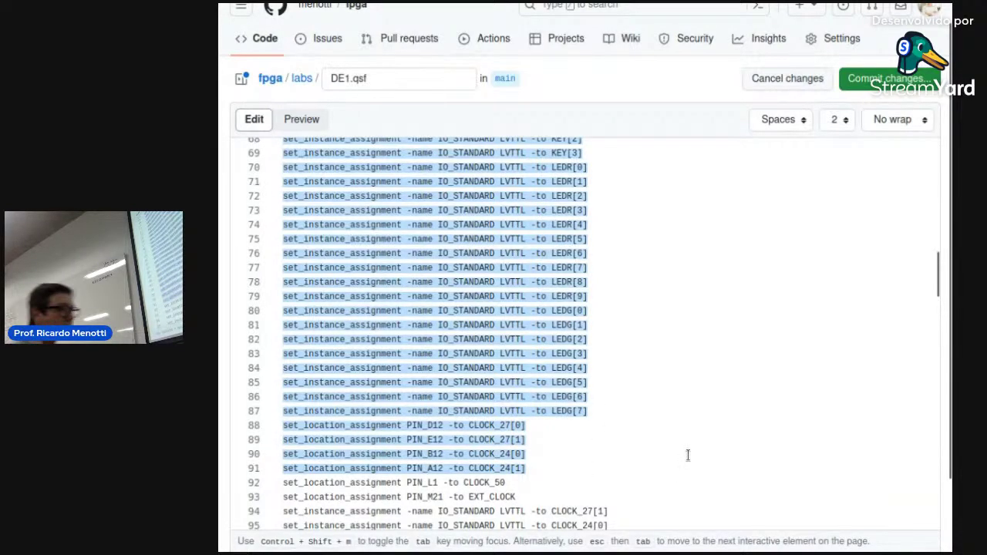
pyautogui.press('Delete')
# - Delete the lines from the EXT_CLOCK pin location through the TDO IO_STANDARD assignment, leaving a blank line before the VGA_R pins
pyautogui.scroll(2, 688, 455)
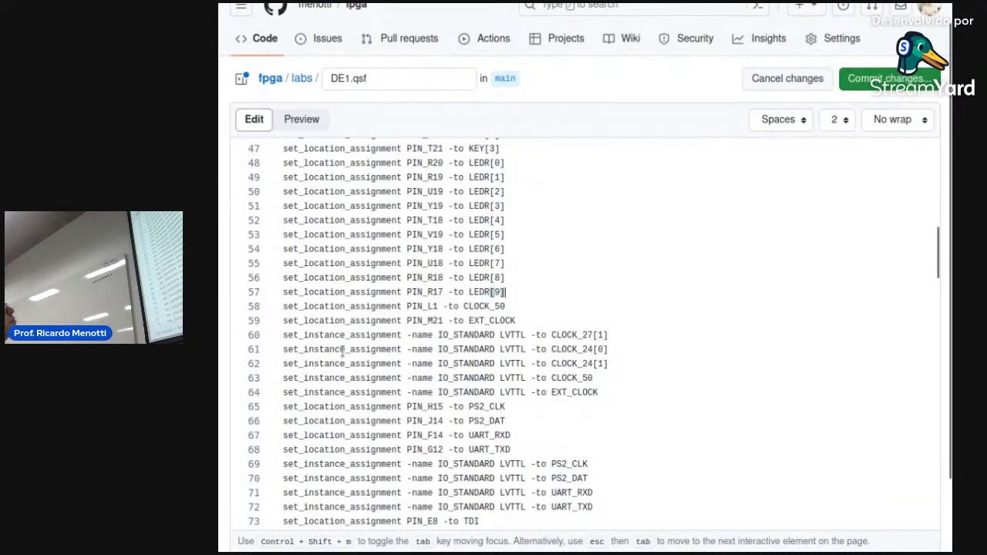
pyautogui.moveTo(285, 320); pyautogui.dragTo(610, 398)
pyautogui.scroll(-1, 672, 406)
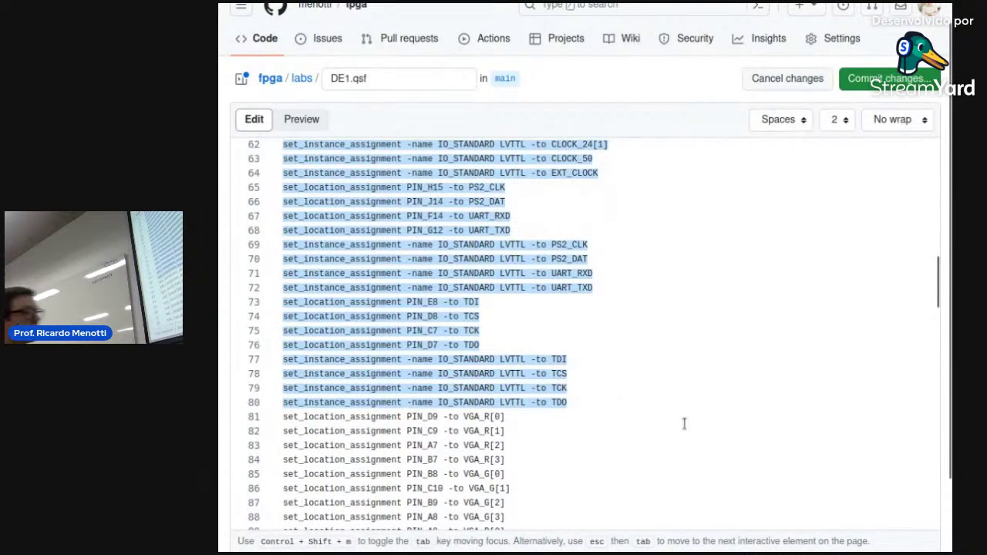
pyautogui.press('Delete')
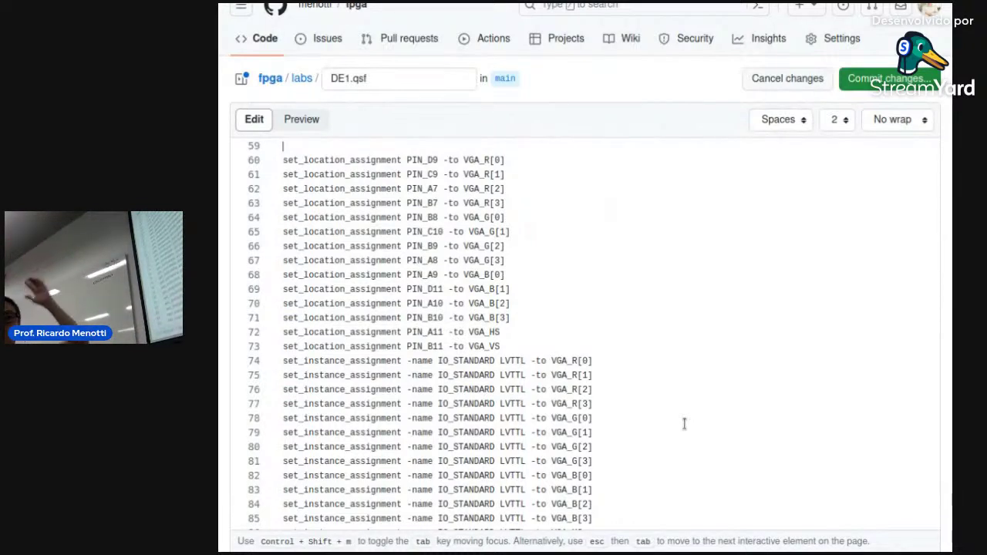
# - Delete everything below the VGA_VS pin location, from the VGA_R[0] IO_STANDARD assignment to the end of the file
pyautogui.scroll(3, 583, 209)
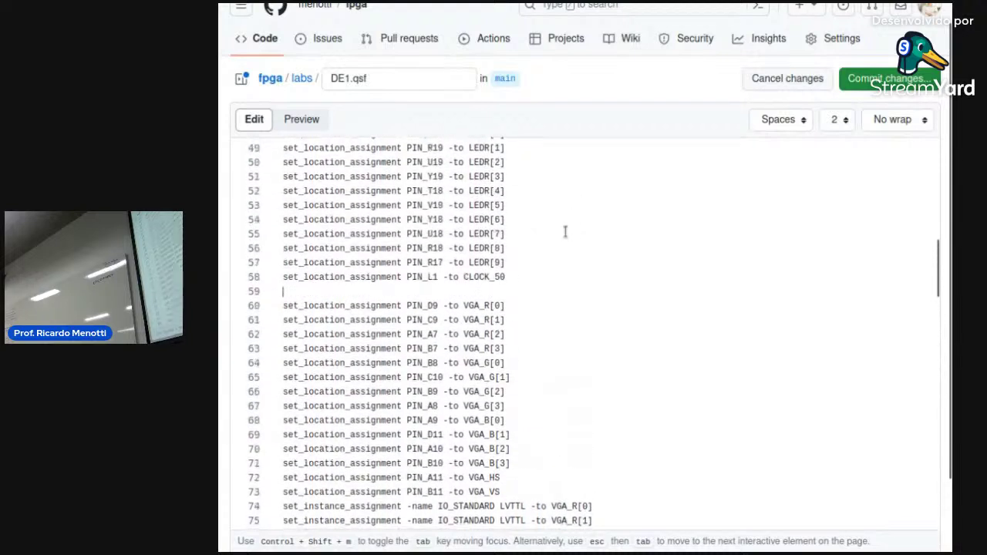
pyautogui.scroll(-2, 607, 260)
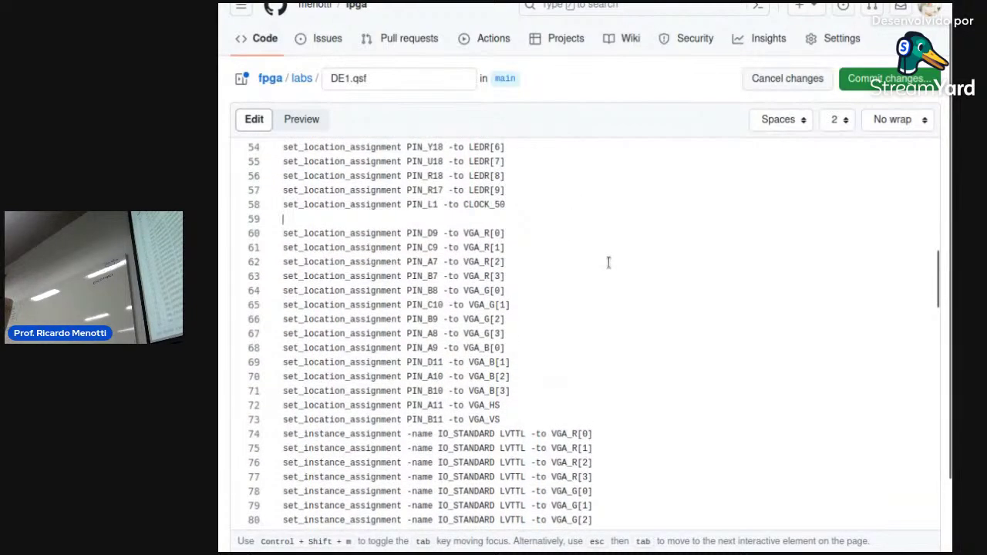
pyautogui.scroll(-2, 608, 262)
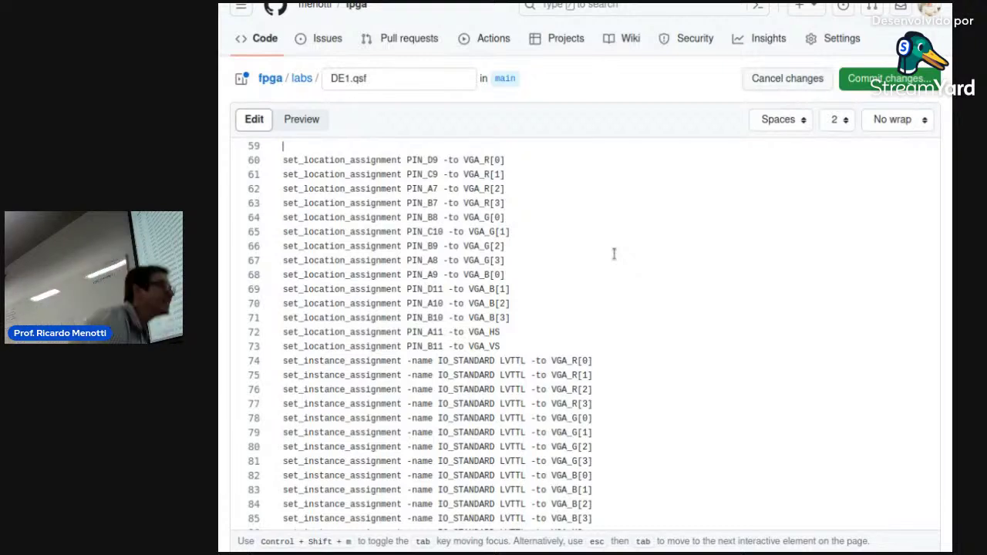
pyautogui.scroll(-3, 595, 271)
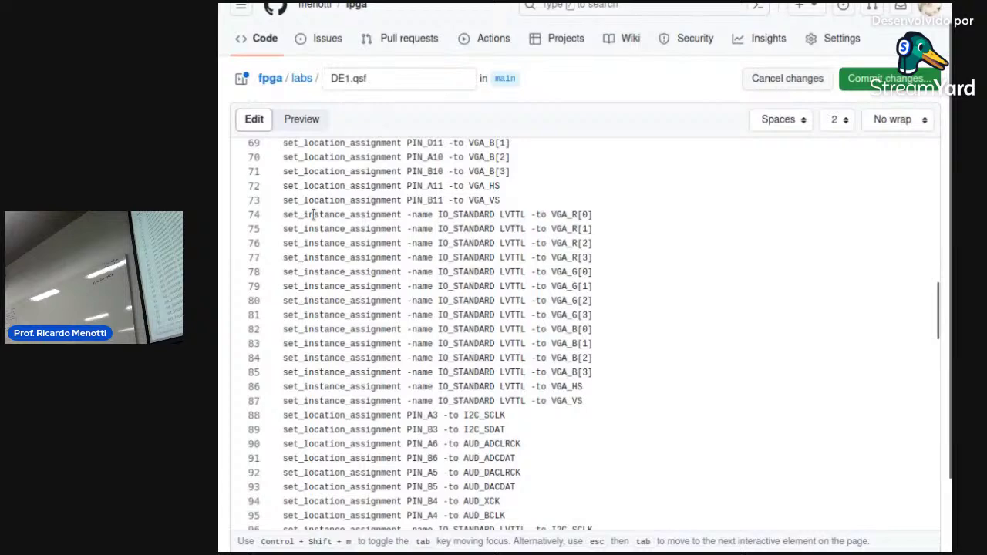
pyautogui.moveTo(284, 214); pyautogui.dragTo(581, 476)
pyautogui.press('Delete')
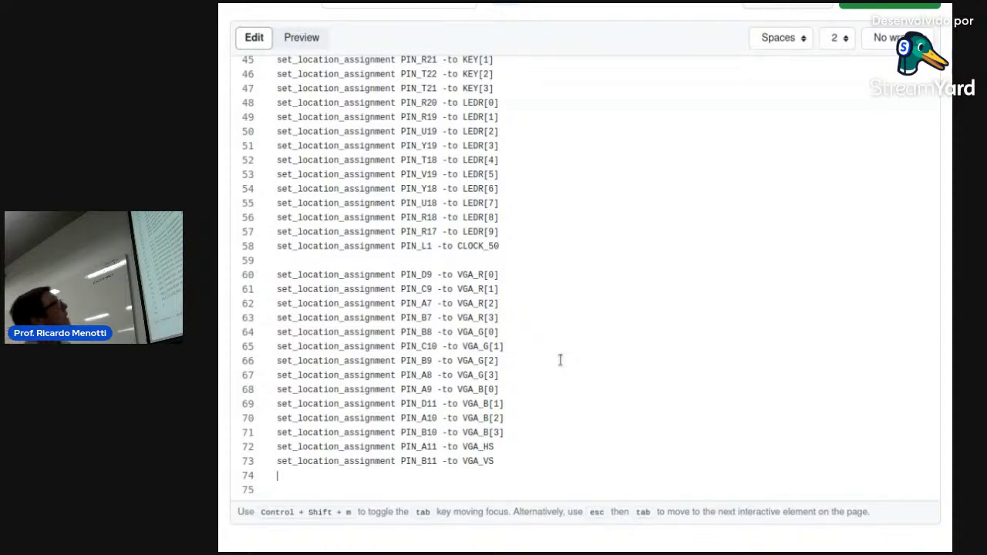
# - Insert blank lines after the HEX3[6] and KEY[3] assignments to separate the HEX, KEY and LEDR pin groups
pyautogui.scroll(3, 511, 230)
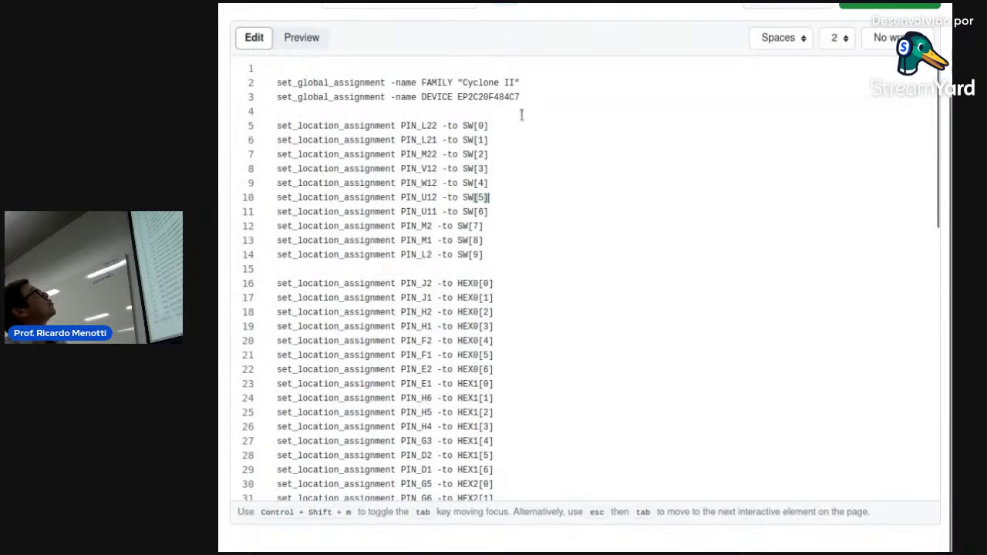
pyautogui.click(508, 254)
pyautogui.scroll(-5, 542, 262)
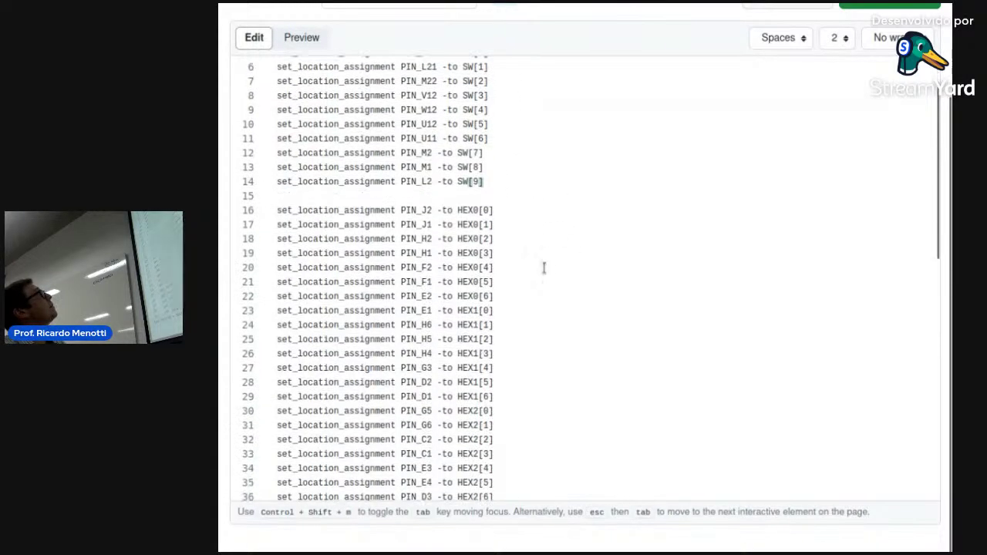
pyautogui.scroll(-4, 546, 217)
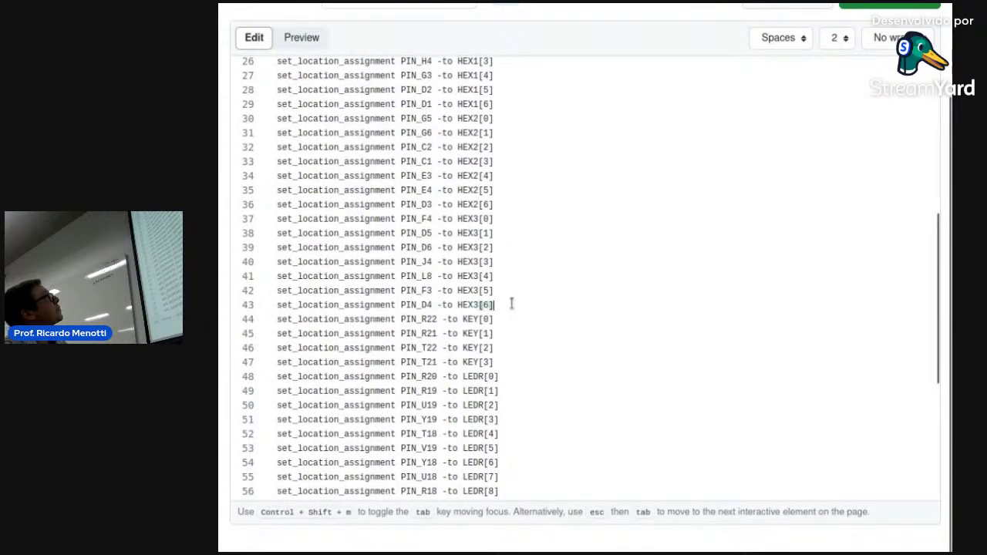
pyautogui.press('Return')
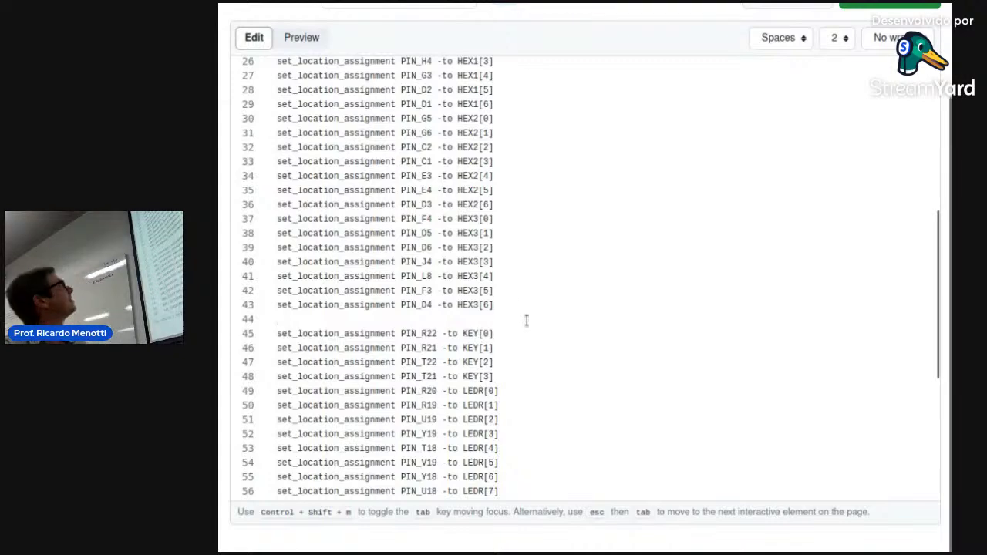
pyautogui.scroll(5, 536, 316)
pyautogui.scroll(-3, 540, 315)
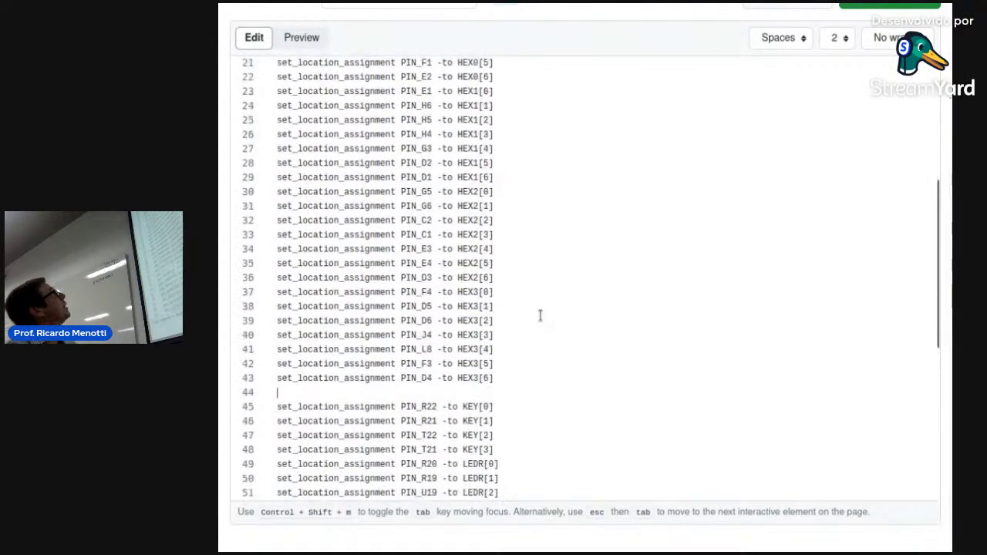
pyautogui.scroll(-5, 540, 314)
pyautogui.click(520, 229)
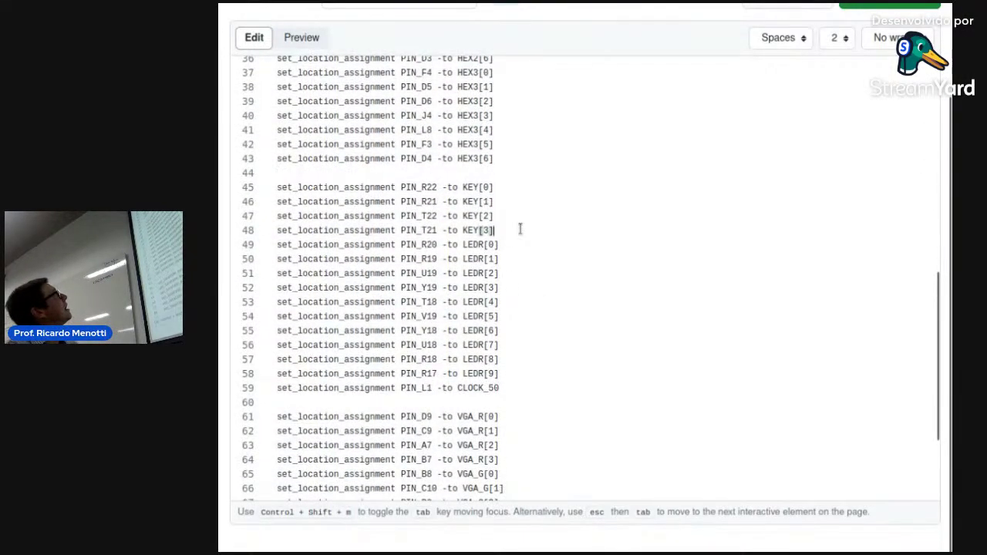
pyautogui.press('Return')
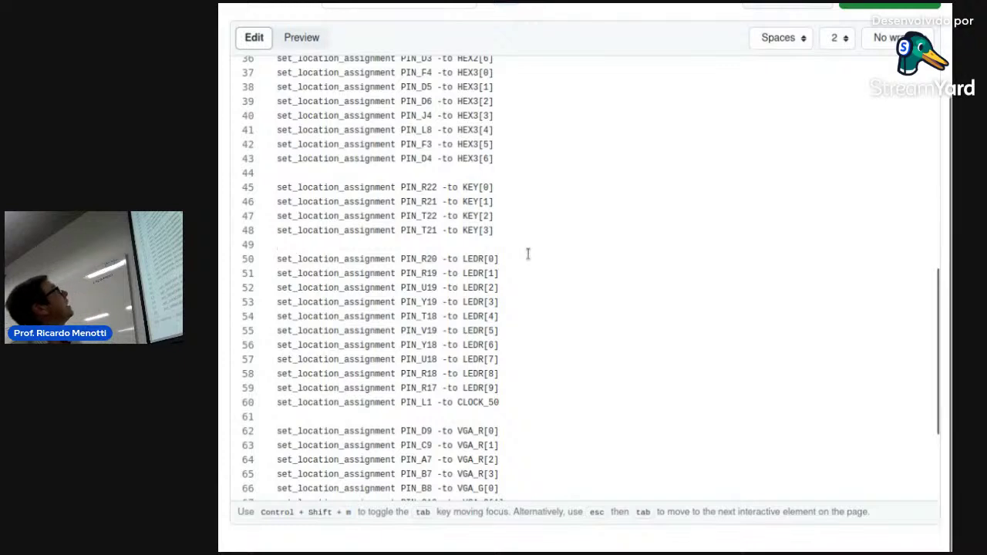
# - Insert blank lines after the LEDR[9], VGA_R[3], VGA_G[3] and VGA_B[3] pin assignments to separate the LEDR, clock, VGA color and sync groups
pyautogui.scroll(-2, 527, 251)
pyautogui.click(509, 318)
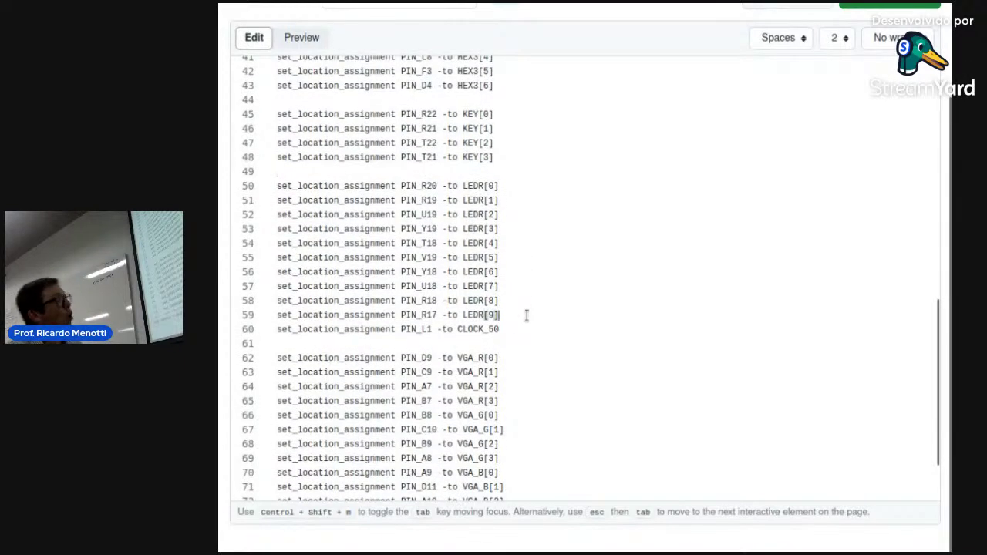
pyautogui.press('Return')
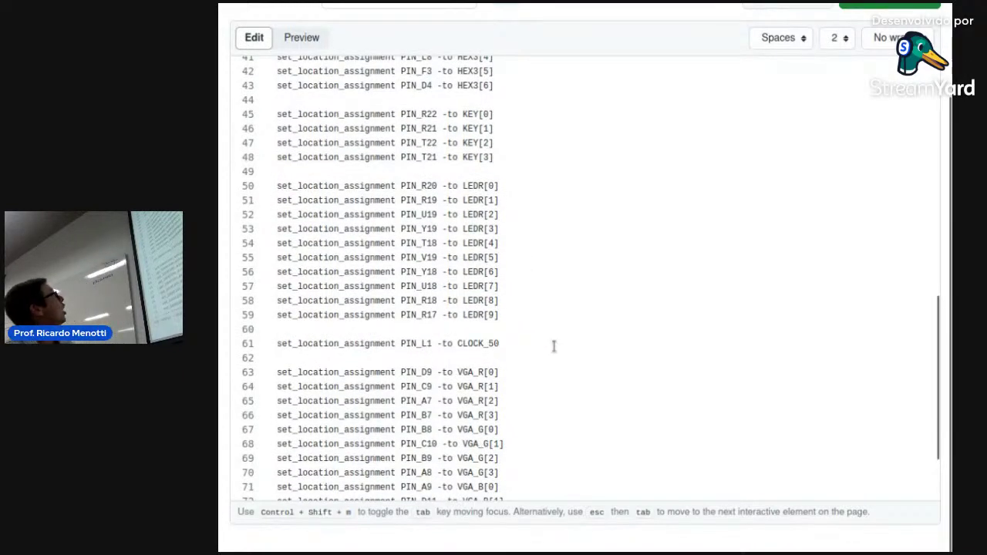
pyautogui.scroll(-3, 554, 346)
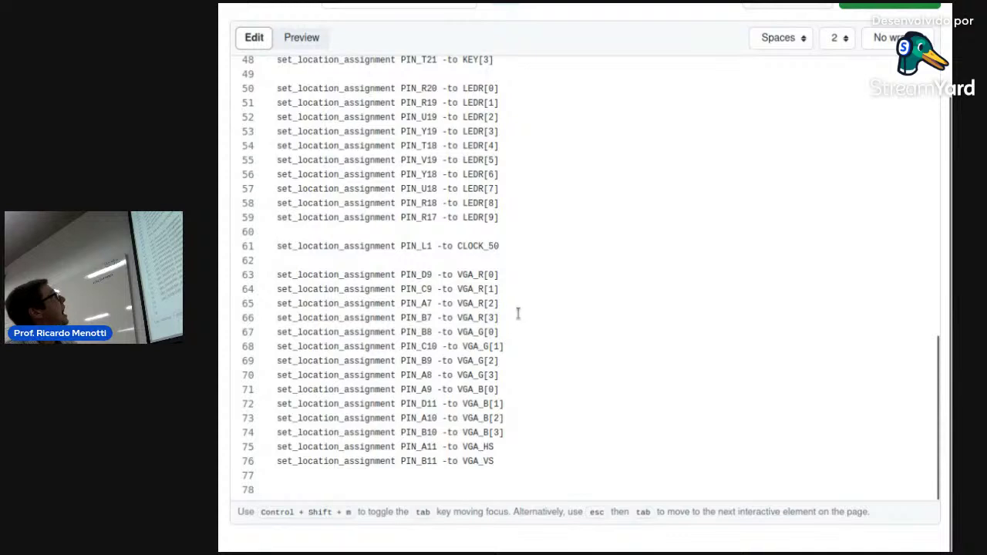
pyautogui.press('Return')
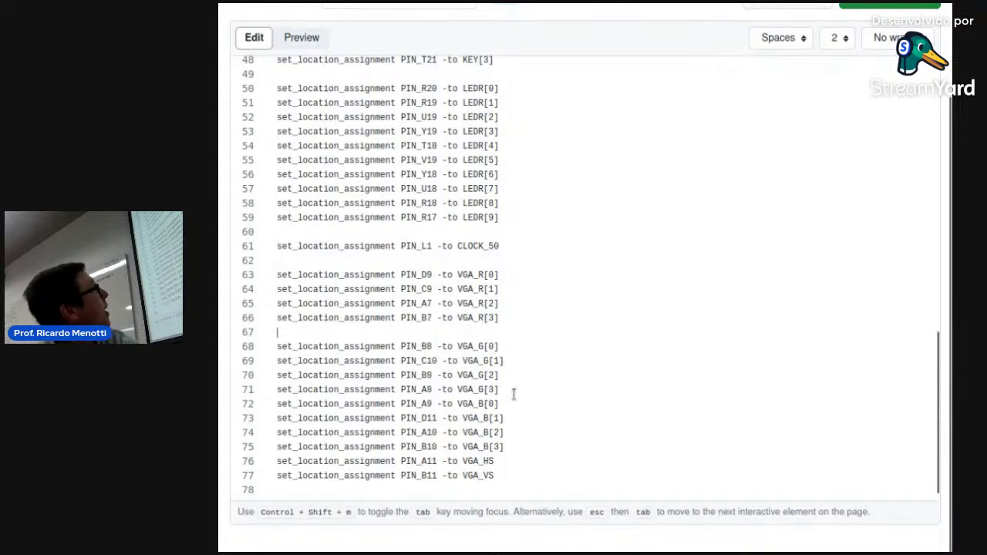
pyautogui.click(512, 392)
pyautogui.press('Return')
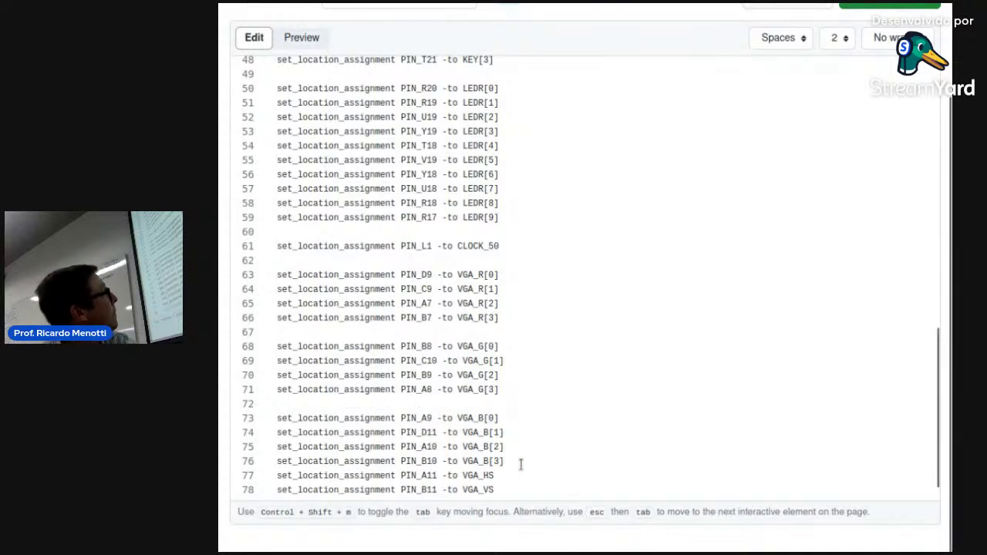
pyautogui.press('Return')
pyautogui.scroll(-1, 555, 408)
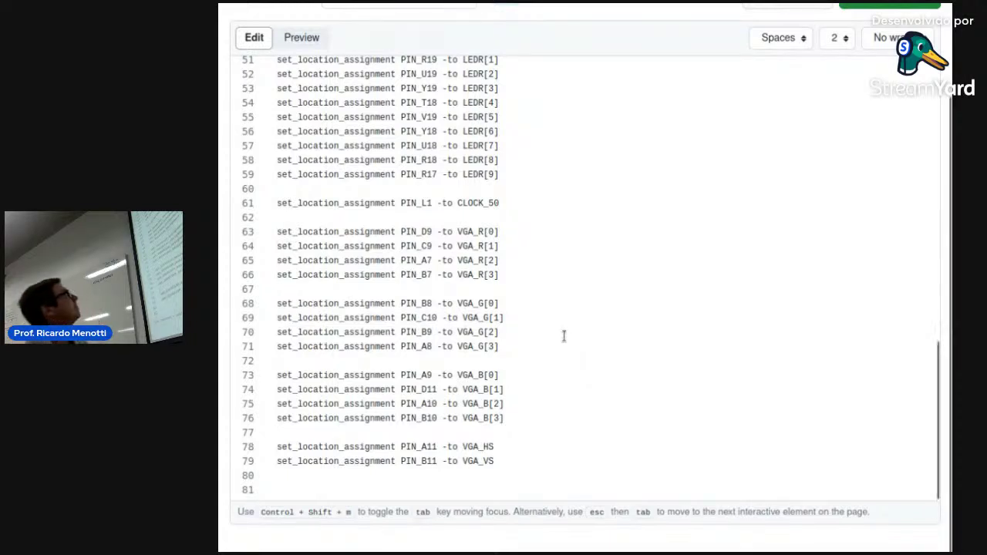
# - Commit the edited DE1.qsf directly to the main branch with the message "Update DE1.qsf", bypassing the rules, and review the committed file
pyautogui.scroll(15, 590, 312)
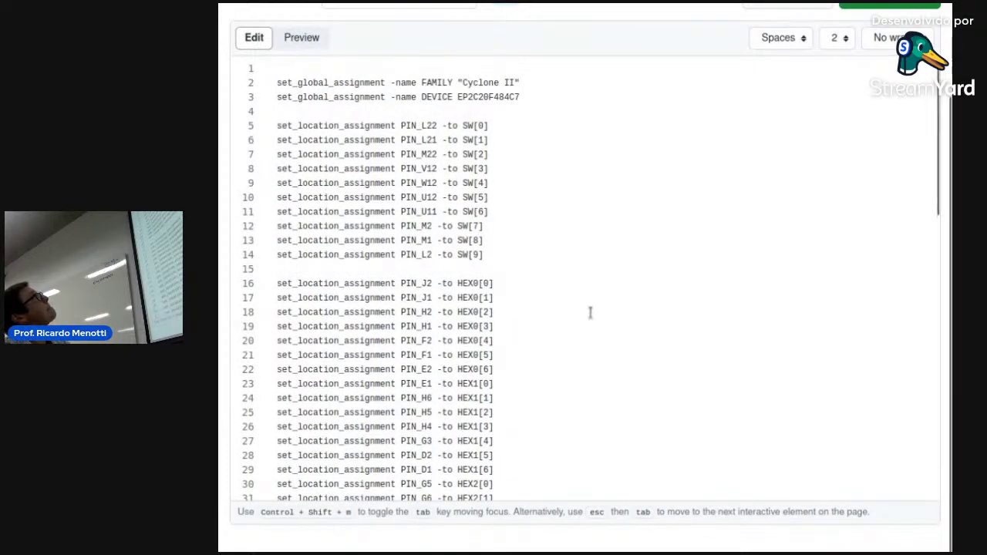
pyautogui.scroll(2, 539, 260)
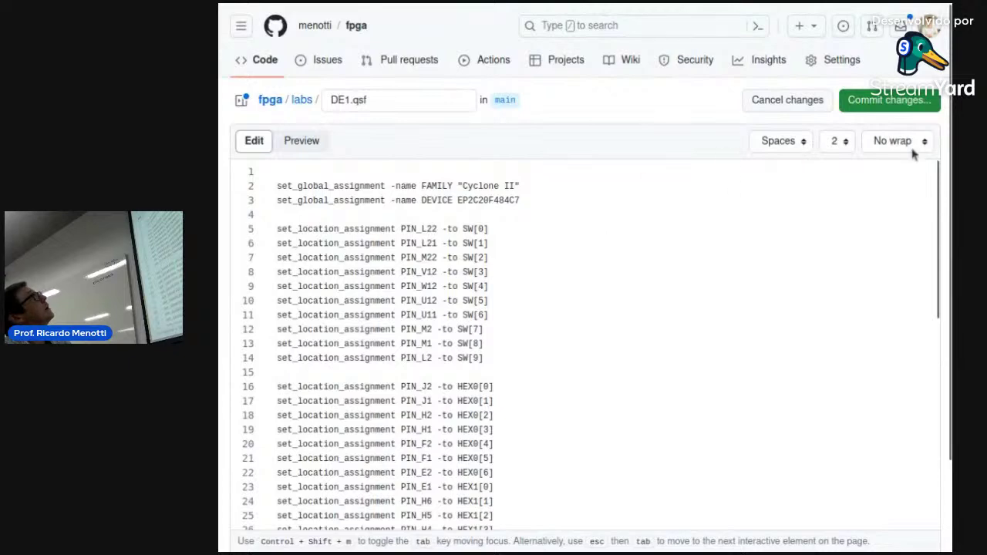
pyautogui.click(887, 104)
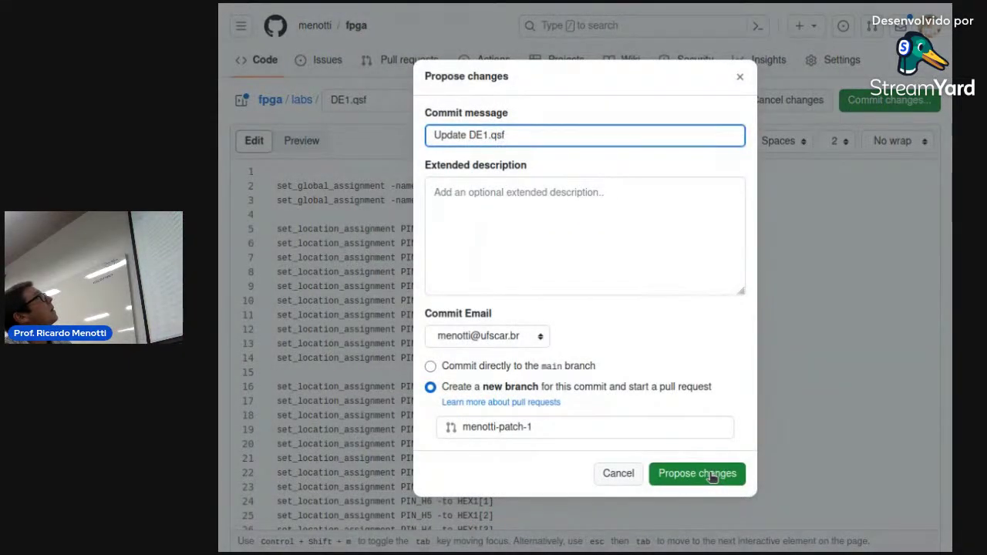
pyautogui.click(521, 367)
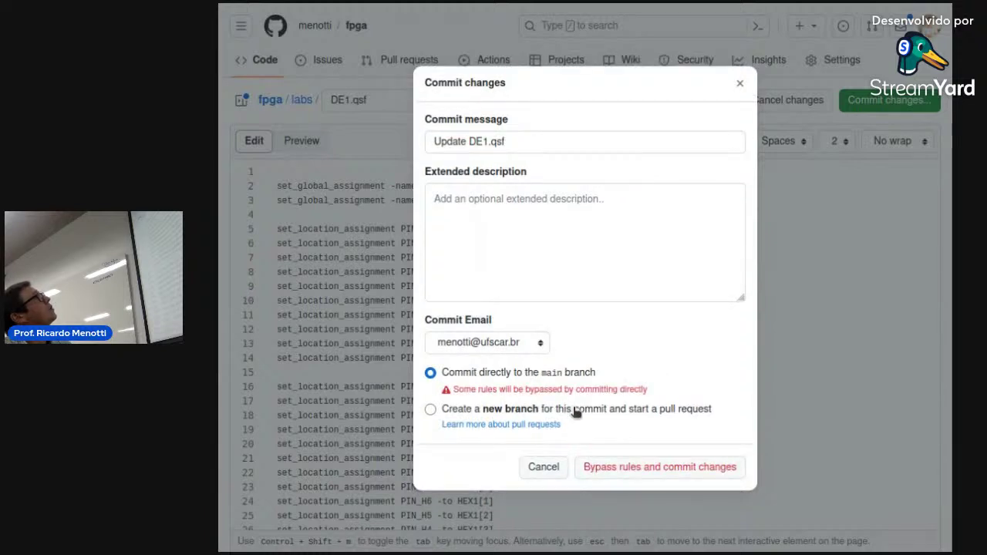
pyautogui.click(642, 468)
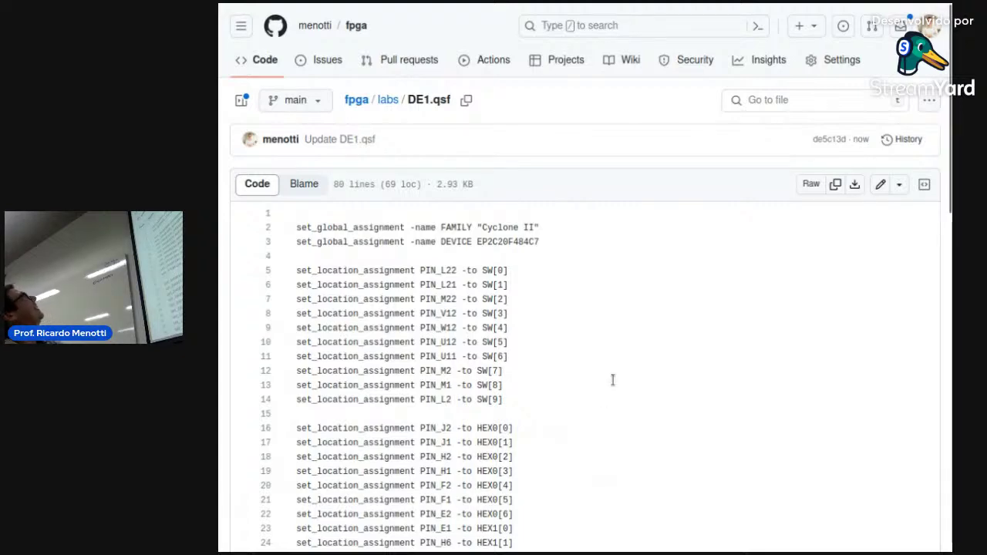
pyautogui.scroll(-1, 612, 380)
pyautogui.scroll(-15, 612, 379)
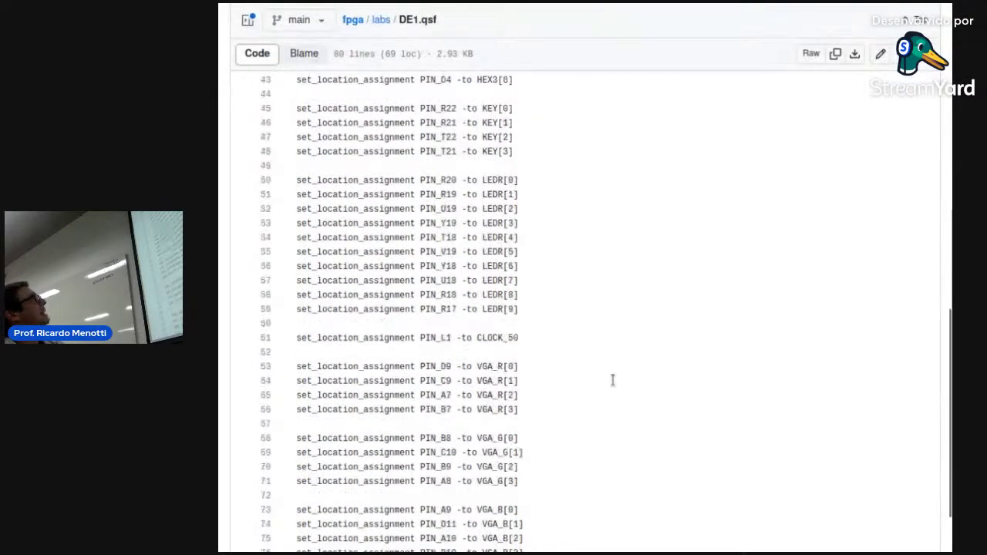
pyautogui.scroll(20, 535, 265)
pyautogui.moveTo(453, 8)
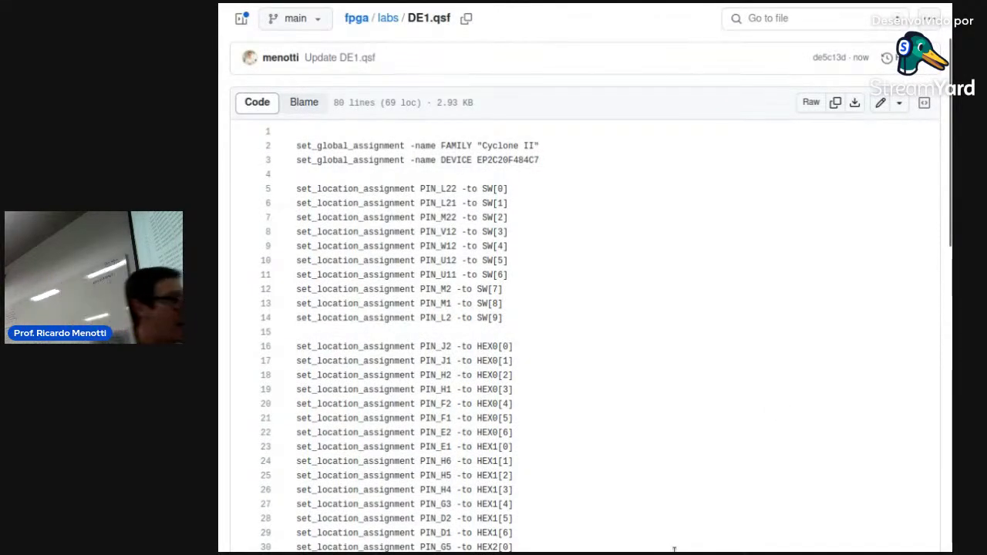
# - Switch to the terminal and try to run git pull from the home directory
pyautogui.hotkey('alt', 'Tab')
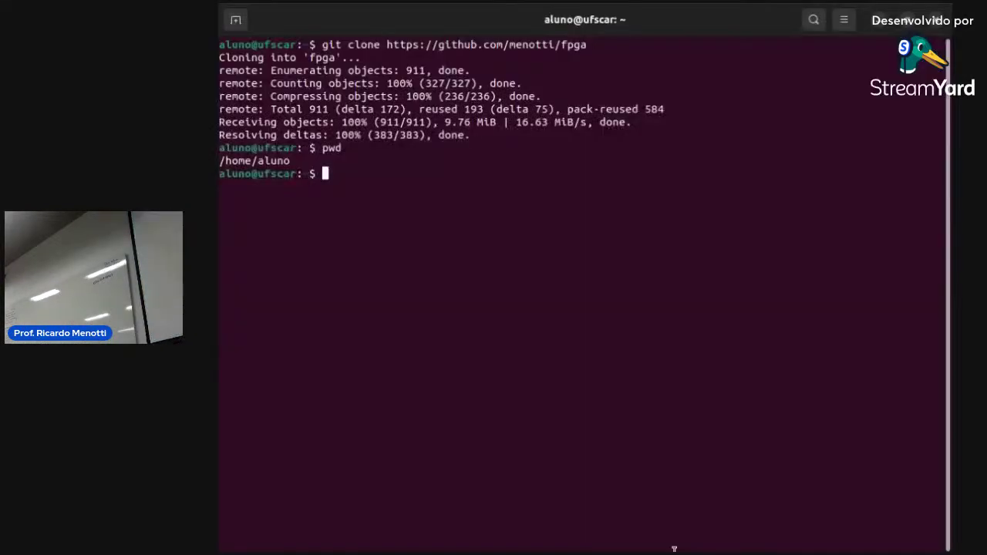
pyautogui.write('GIT PULL')
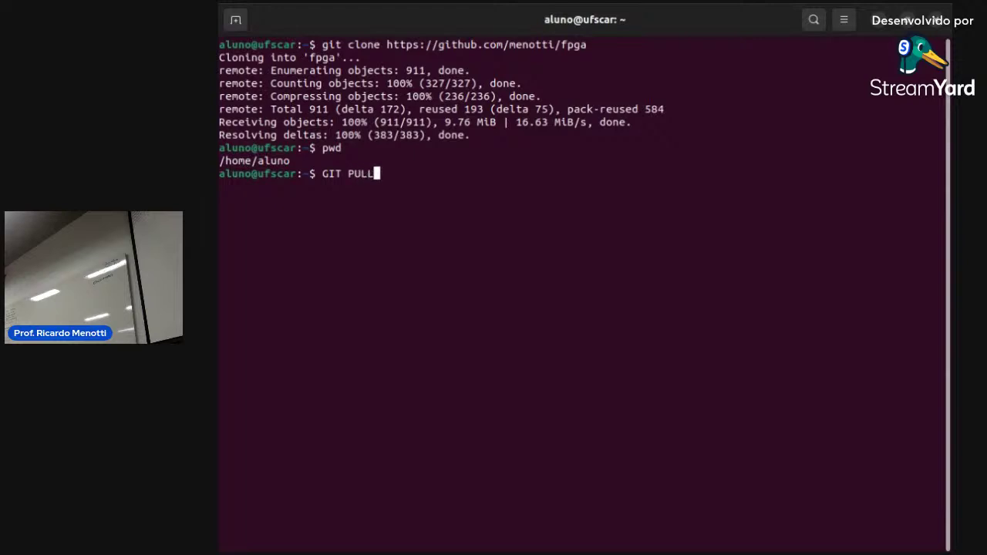
pyautogui.press('Return')
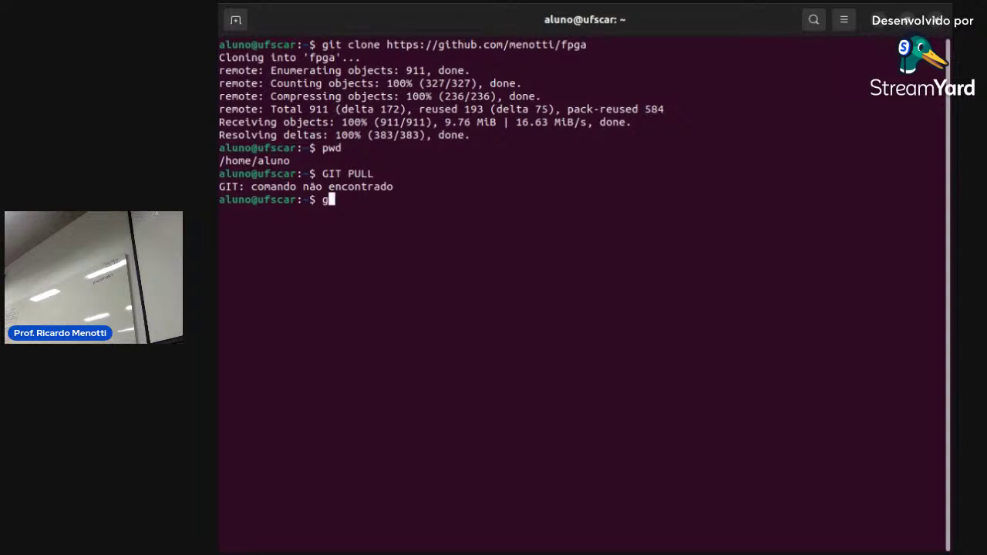
pyautogui.write('it pull')
pyautogui.press('Return')
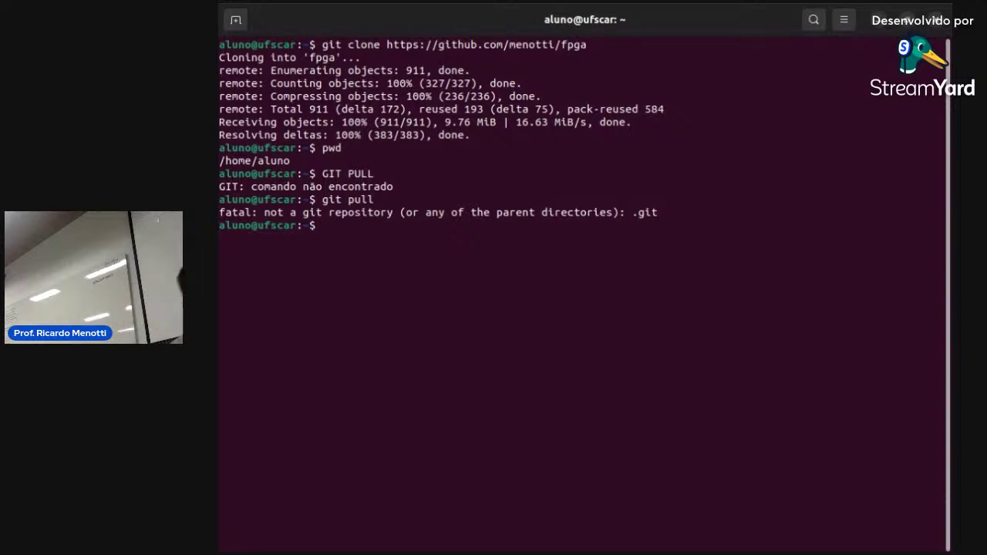
# - In the terminal, change into the fpga folder and fetch the latest repository changes with git pull
pyautogui.write('cd fpga')
pyautogui.press('Return')
pyautogui.press('Return')
pyautogui.press('Return')
pyautogui.write('git pull')
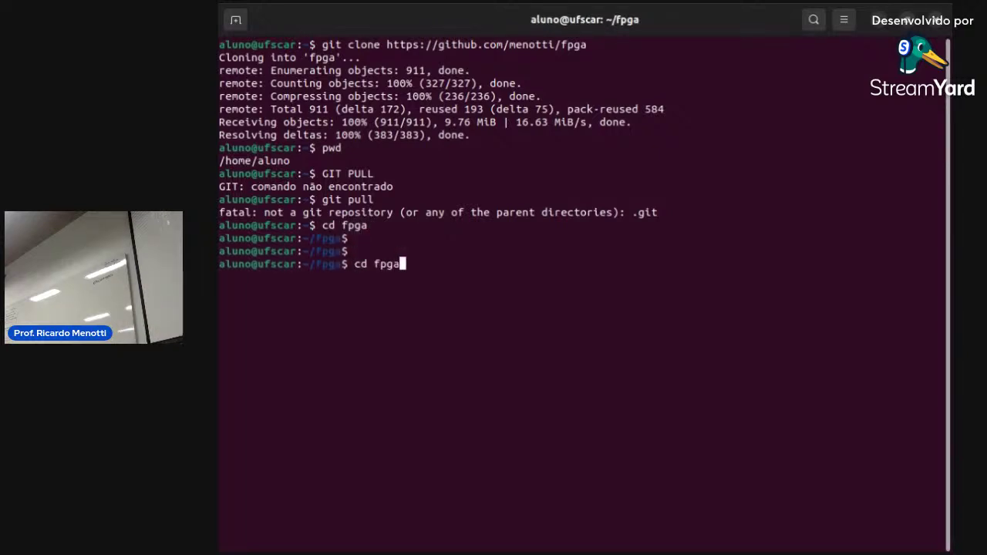
pyautogui.press('Return')
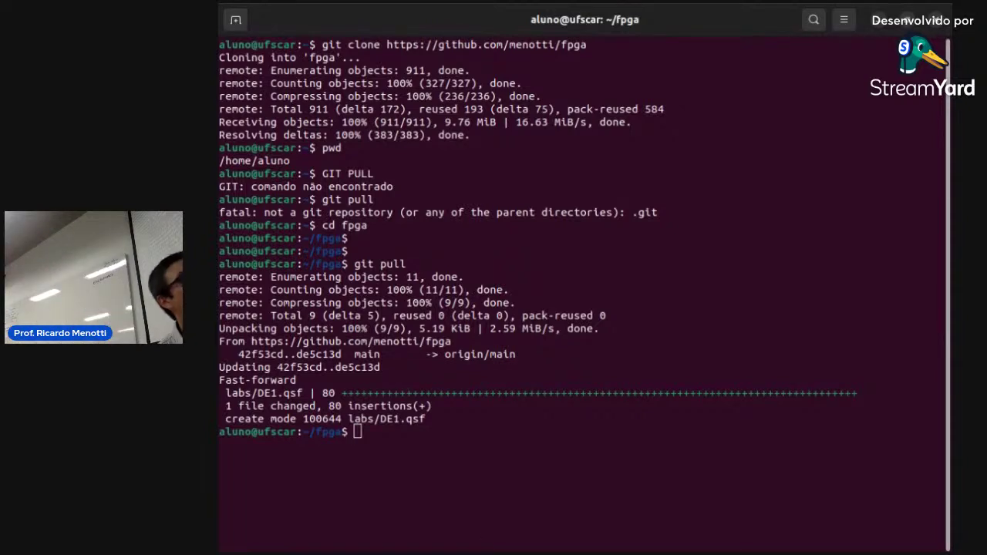
# - Switch to Quartus II and try to import assignments from top.qsf in the lab1 folder
pyautogui.hotkey('alt', 'Tab')
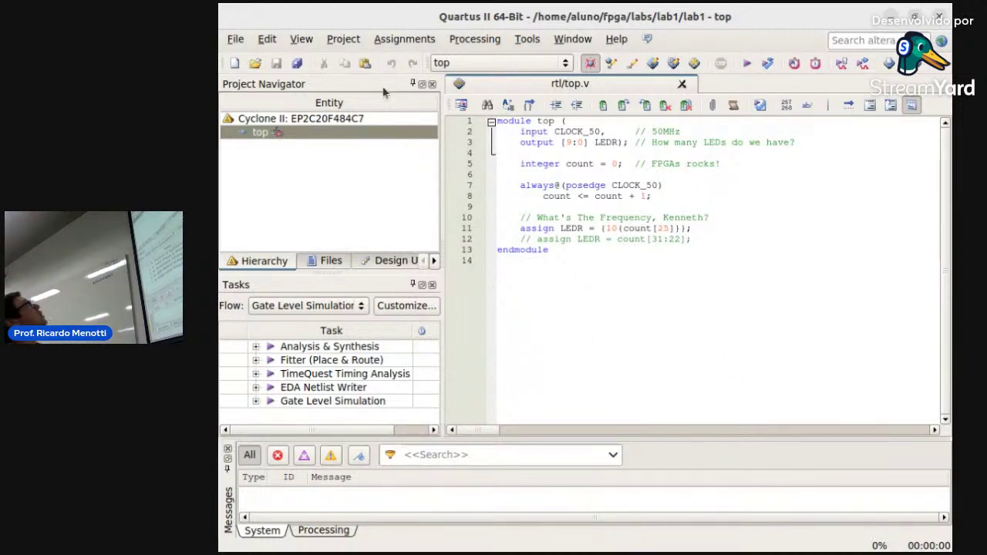
pyautogui.click(399, 37)
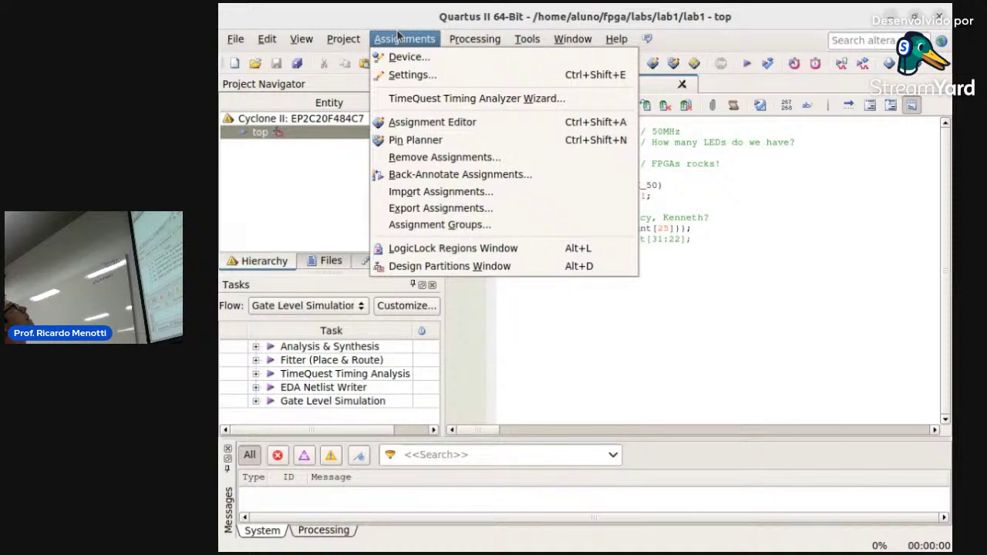
pyautogui.click(461, 197)
pyautogui.click(674, 271)
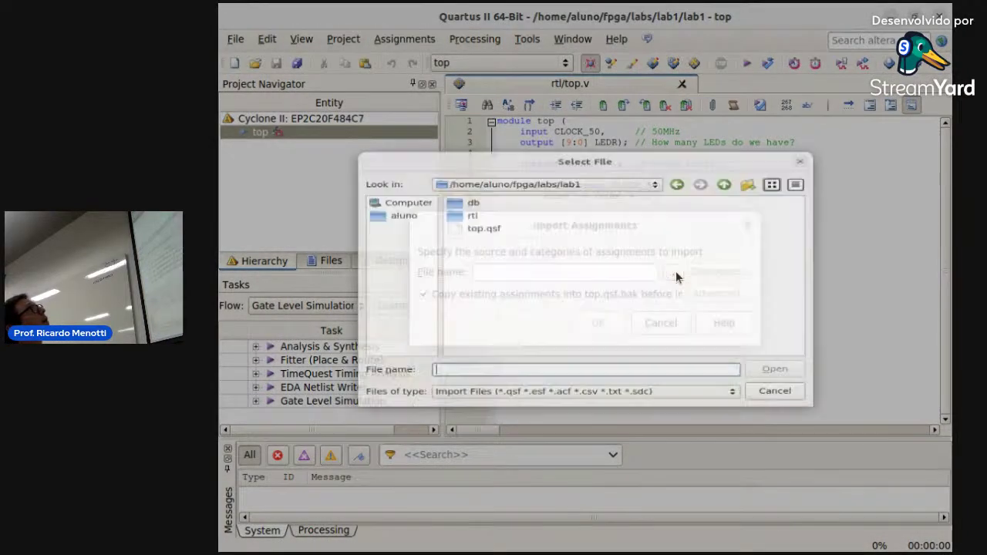
pyautogui.click(487, 213)
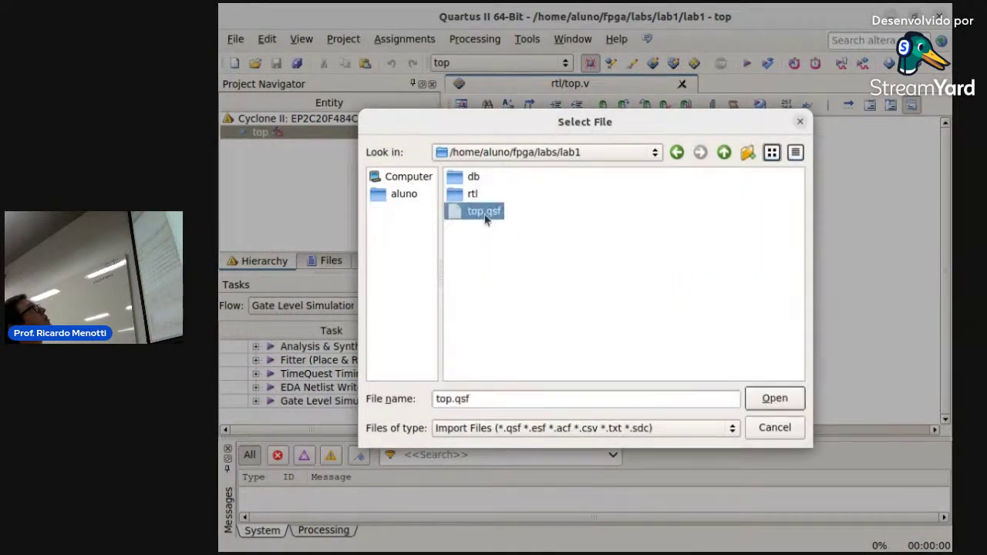
pyautogui.click(775, 401)
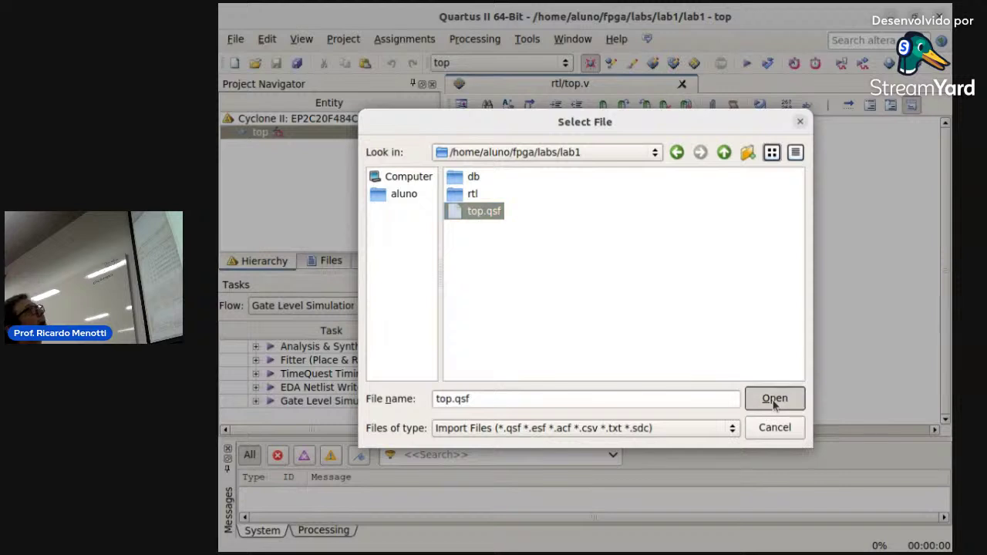
pyautogui.click(602, 323)
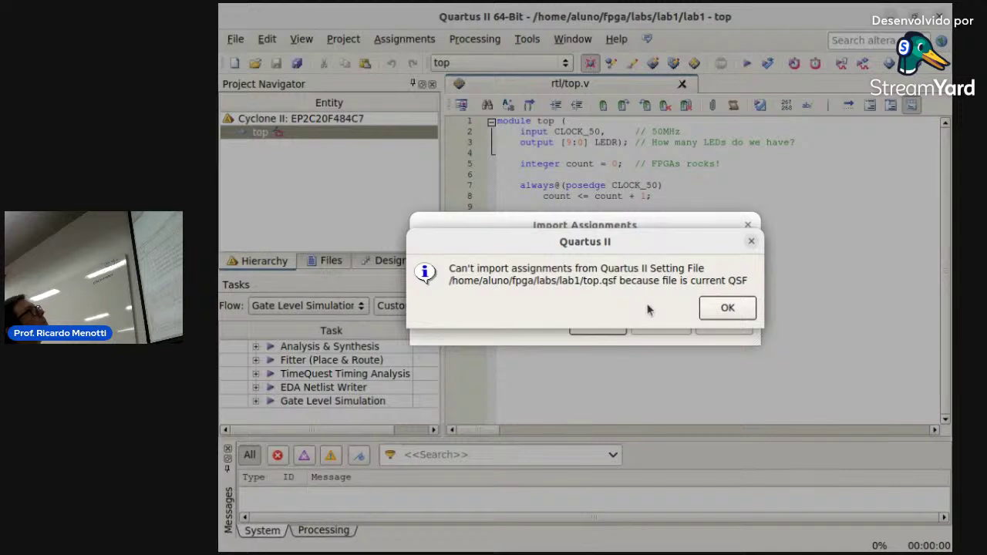
pyautogui.click(727, 307)
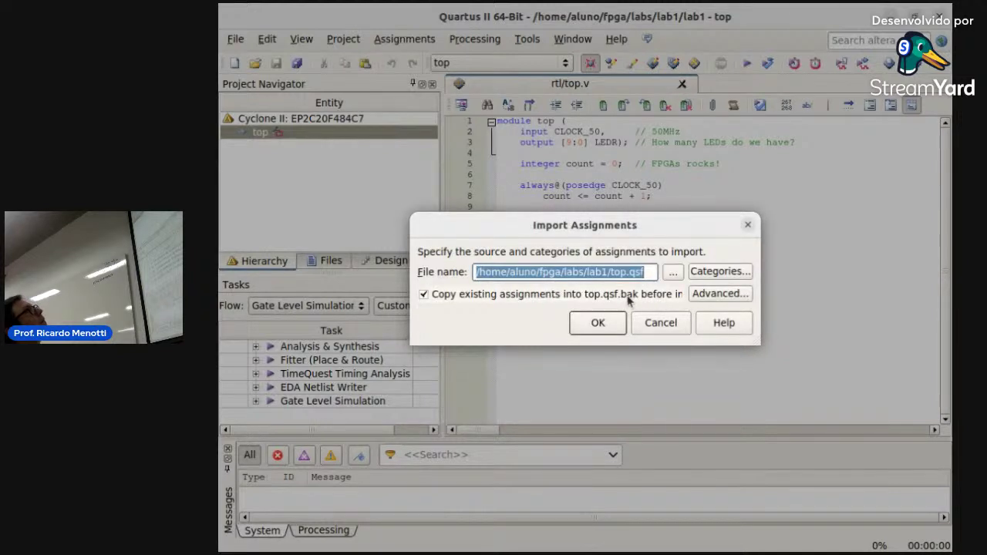
# - Turn off copying existing assignments into top.qsf.bak and retry importing from top.qsf
pyautogui.click(493, 294)
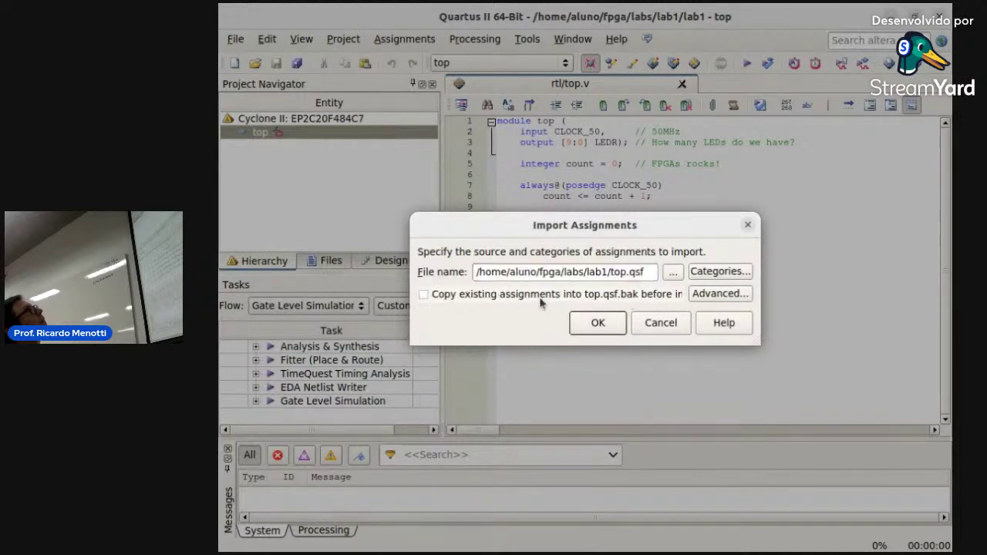
pyautogui.click(598, 323)
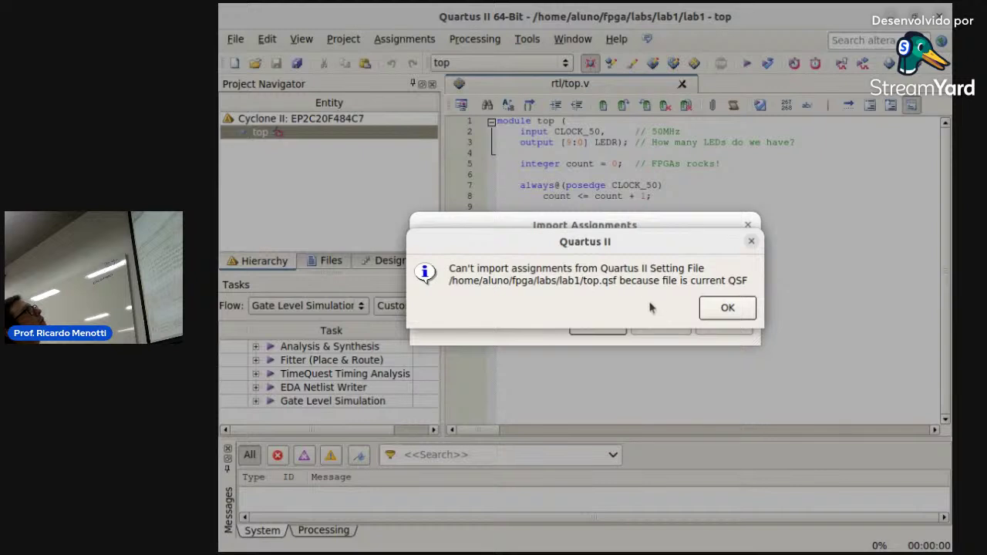
pyautogui.click(724, 309)
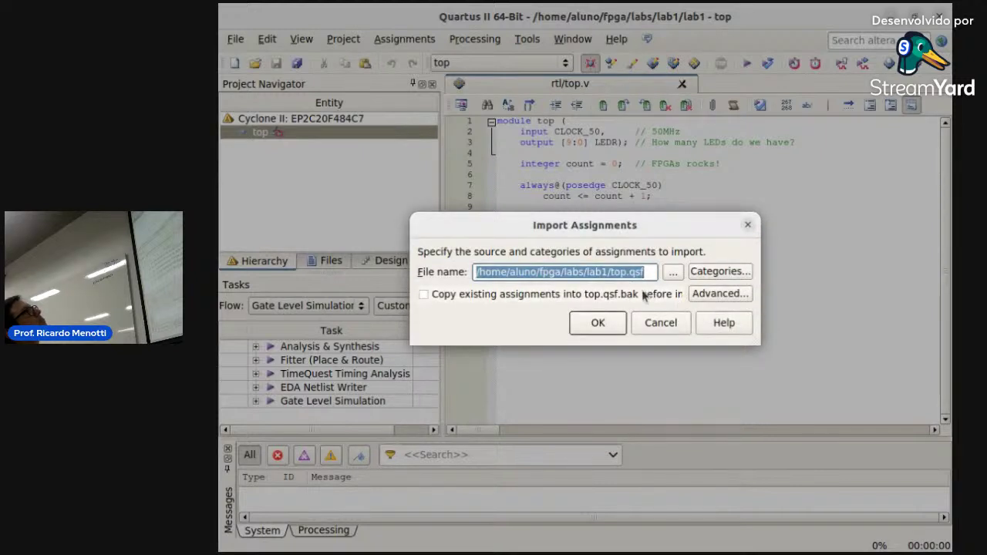
# - Choose DE1.qsf from the fpga/labs folder as the import source and import its assignments into the project
pyautogui.click(673, 272)
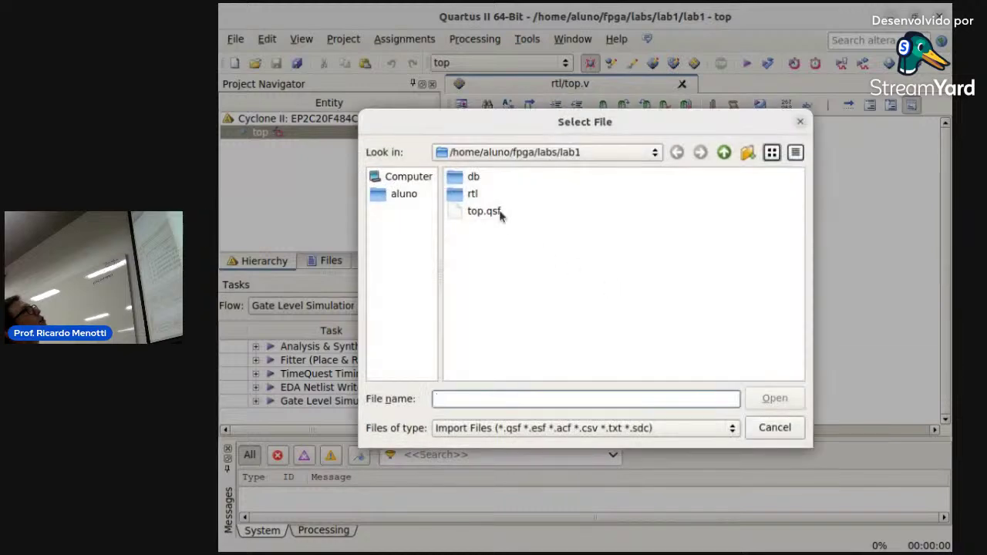
pyautogui.click(532, 154)
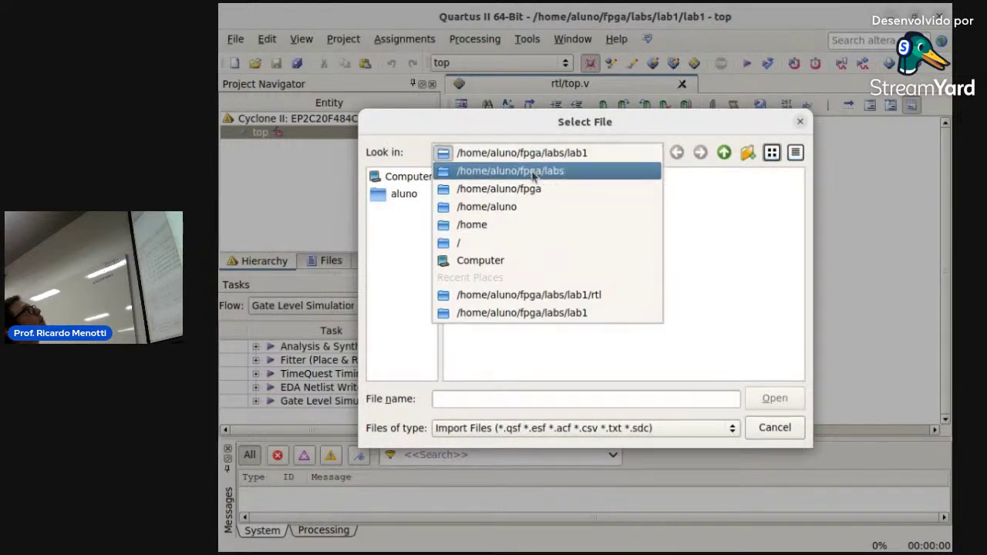
pyautogui.click(529, 175)
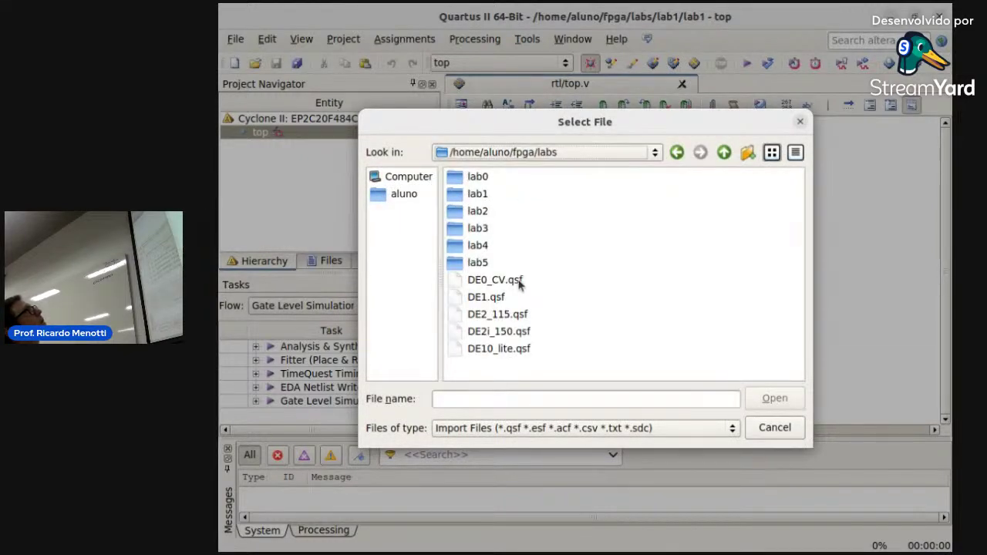
pyautogui.click(501, 297)
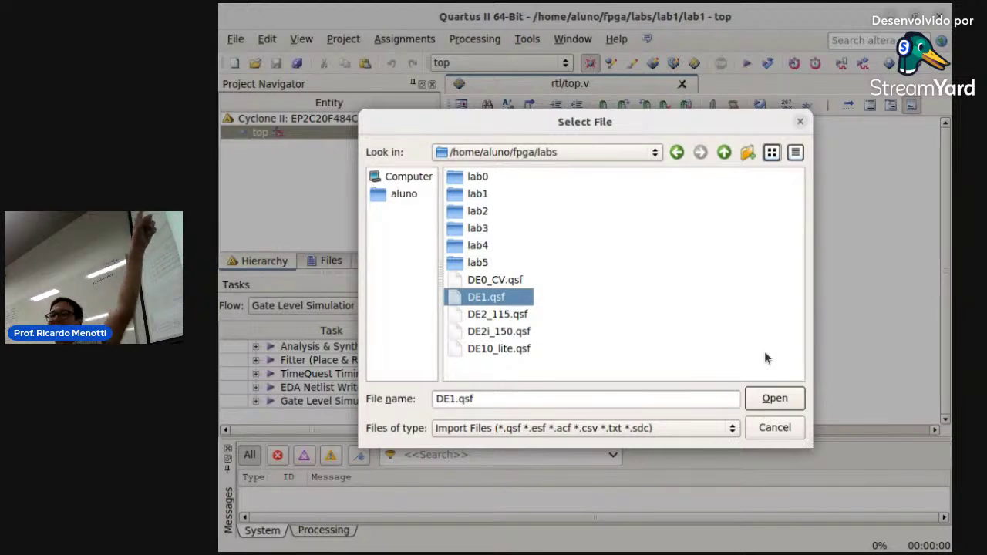
pyautogui.click(798, 399)
pyautogui.click(596, 324)
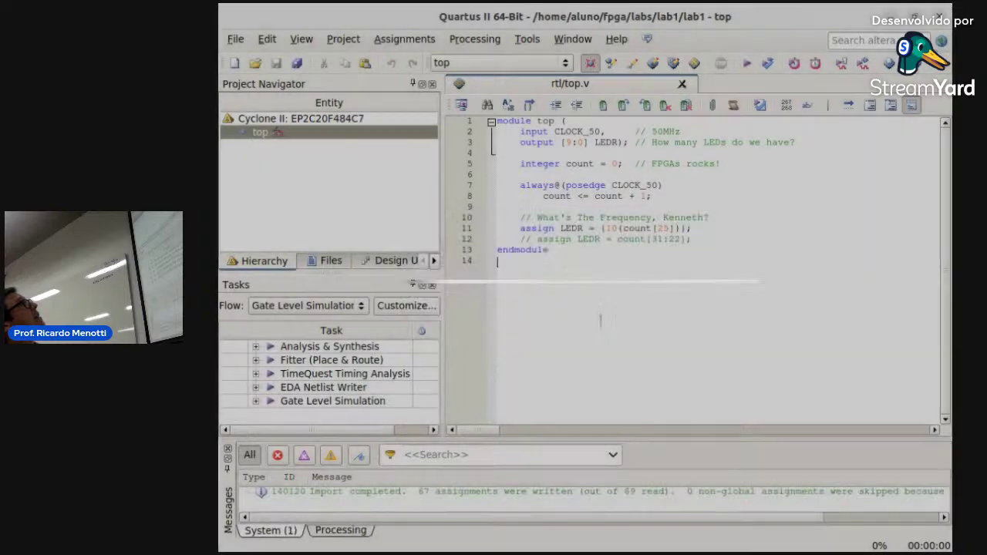
# - Open the Assignment Editor and review the imported pin location assignments for the switches, displays, keys, LEDs, clock and VGA
pyautogui.click(403, 39)
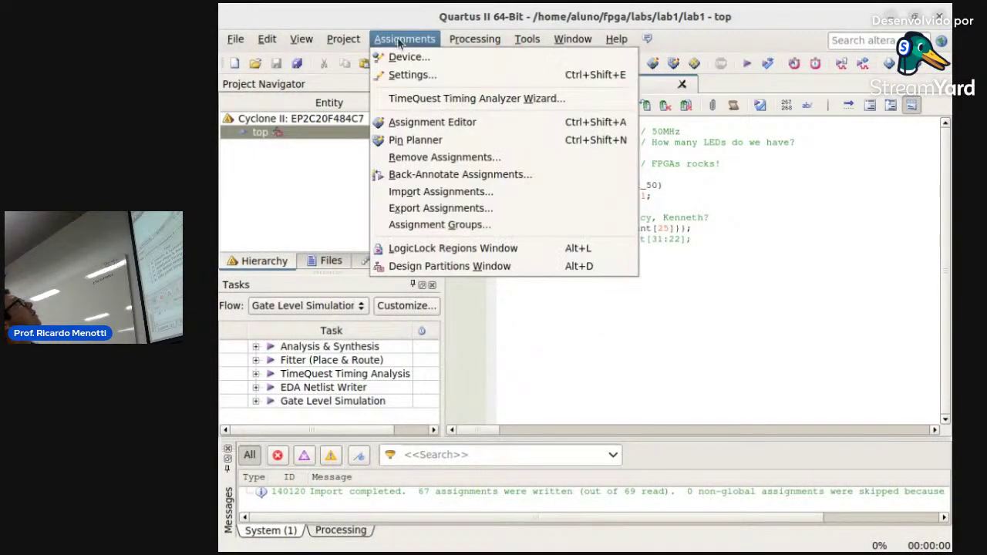
pyautogui.click(437, 122)
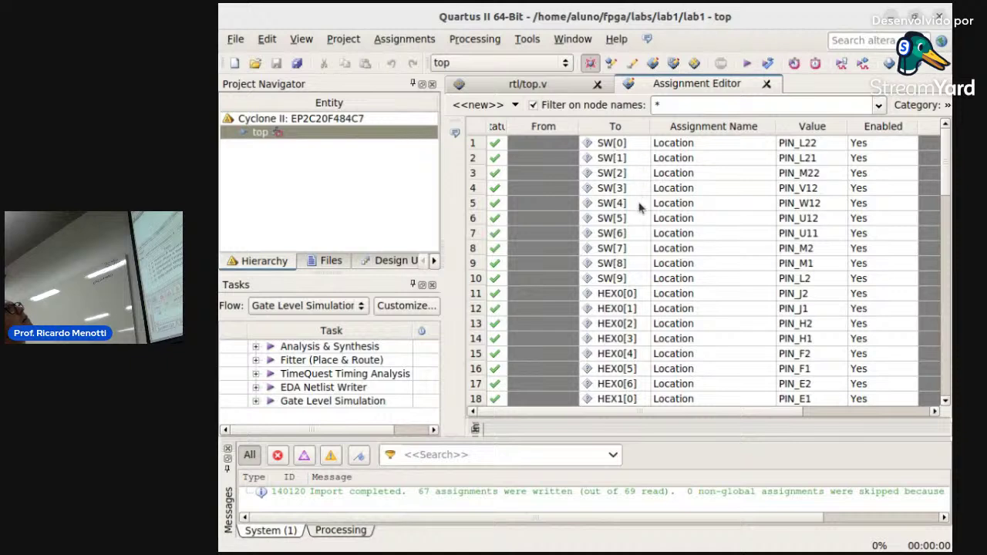
pyautogui.scroll(-8, 639, 206)
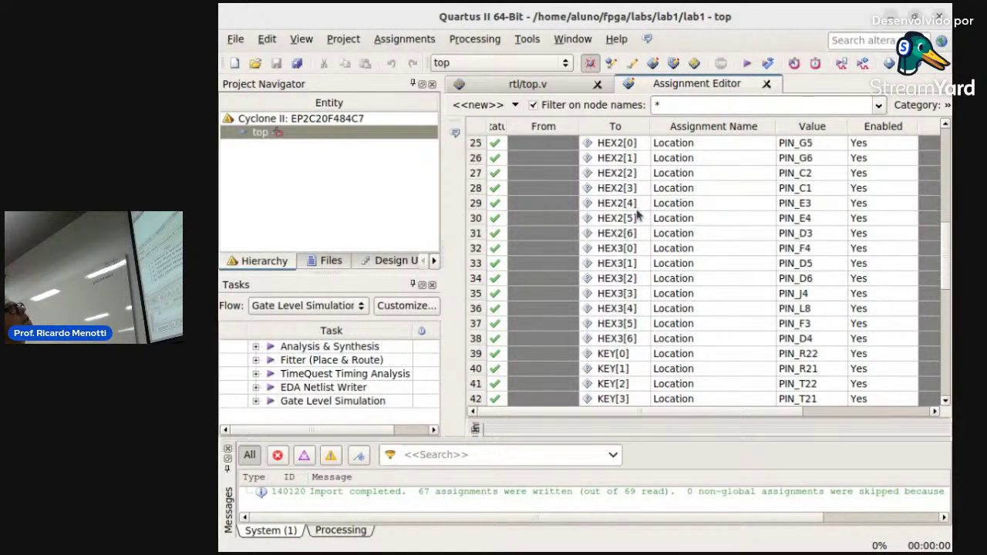
pyautogui.scroll(-9, 637, 217)
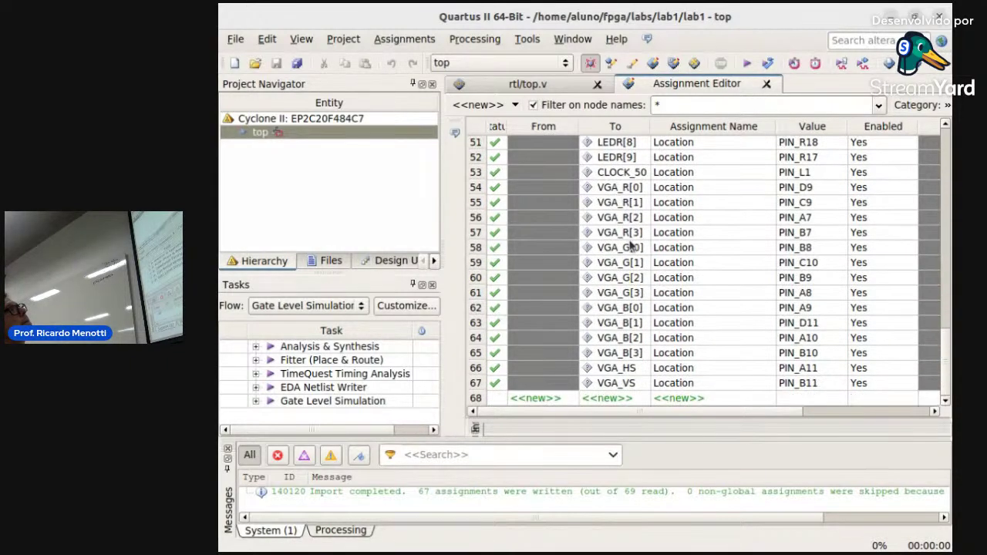
pyautogui.scroll(1, 633, 263)
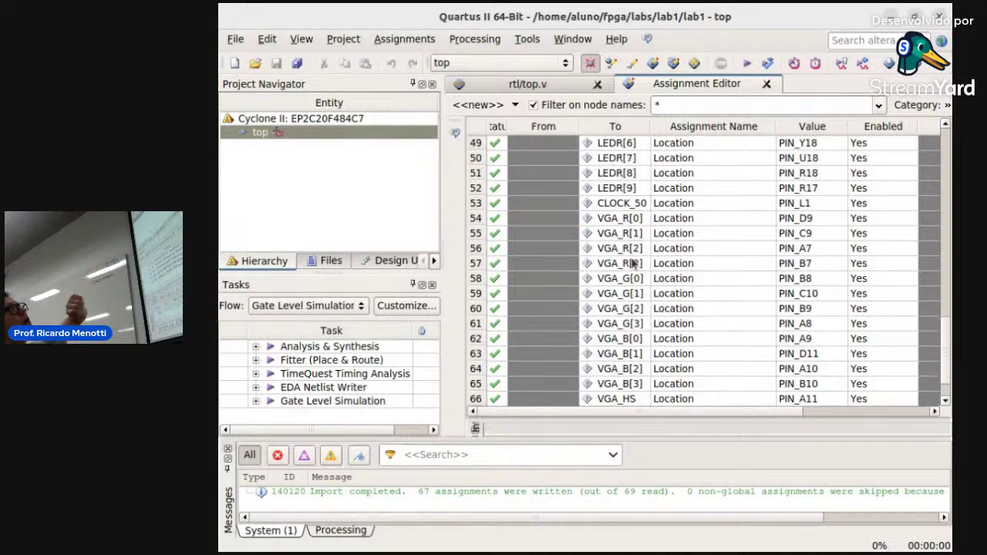
pyautogui.scroll(11, 632, 263)
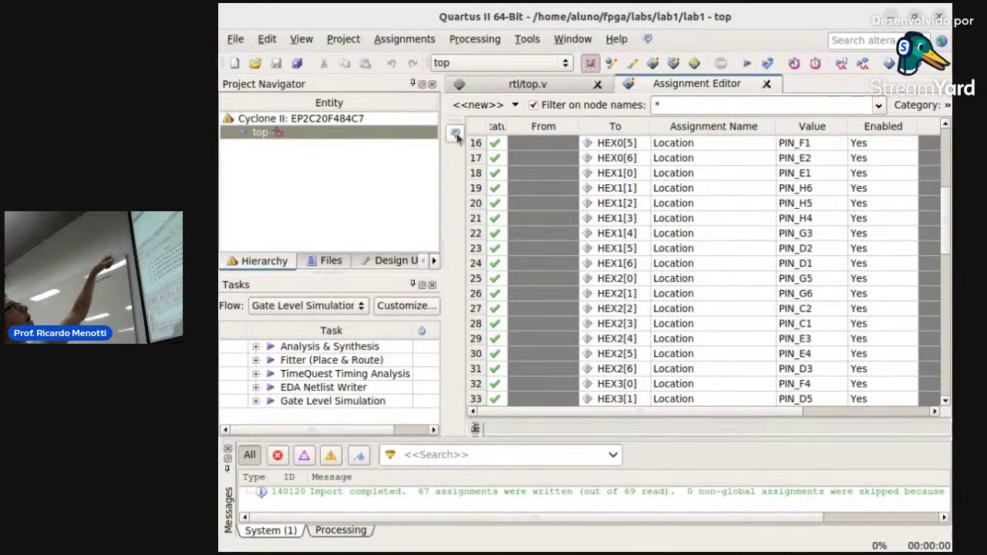
pyautogui.click(409, 39)
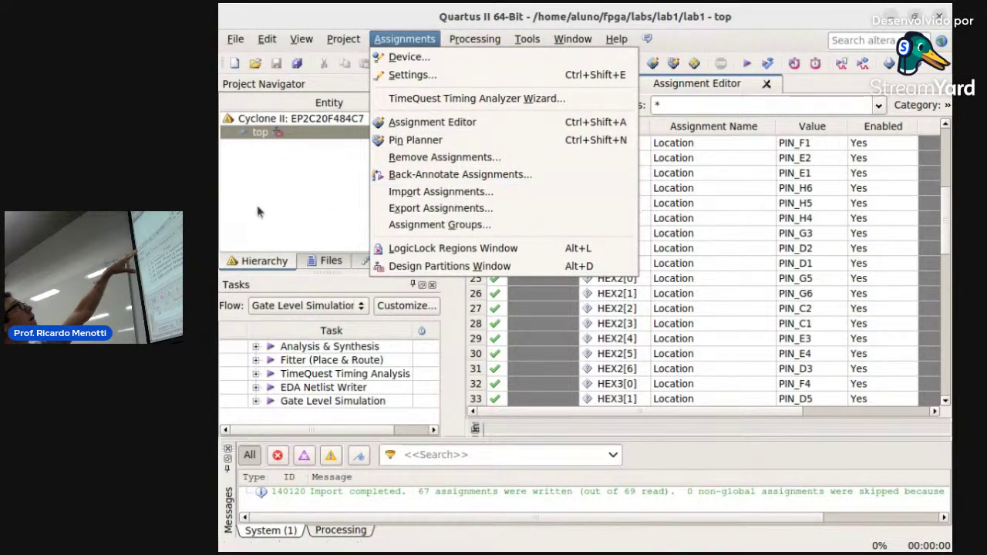
pyautogui.click(343, 184)
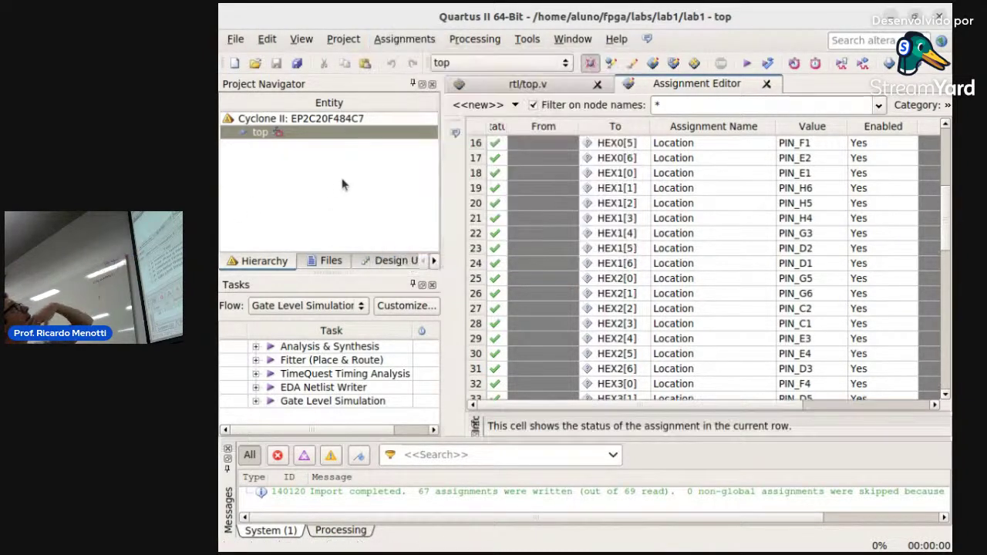
# - Run a full compilation of the top design and dismiss the completion notice
pyautogui.click(748, 64)
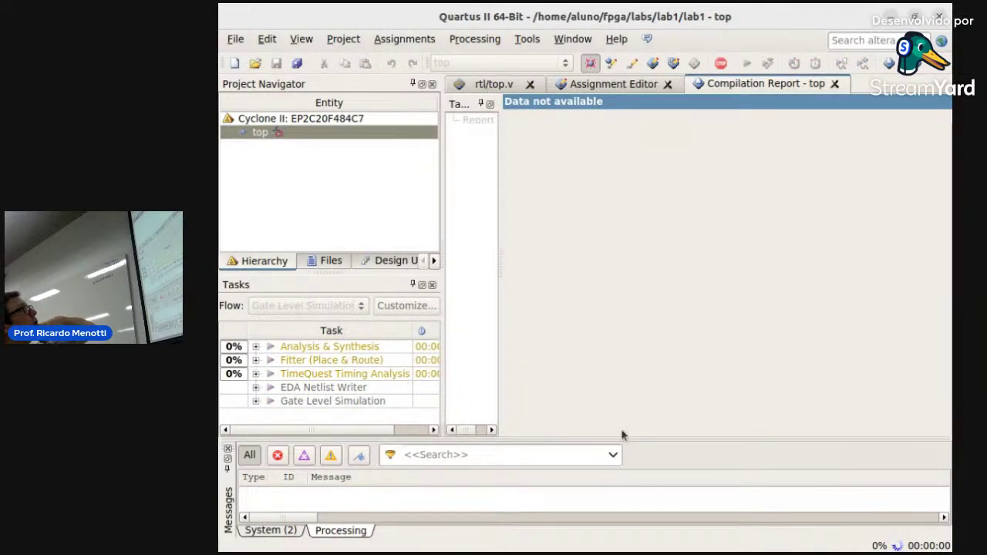
pyautogui.moveTo(641, 434); pyautogui.dragTo(644, 404)
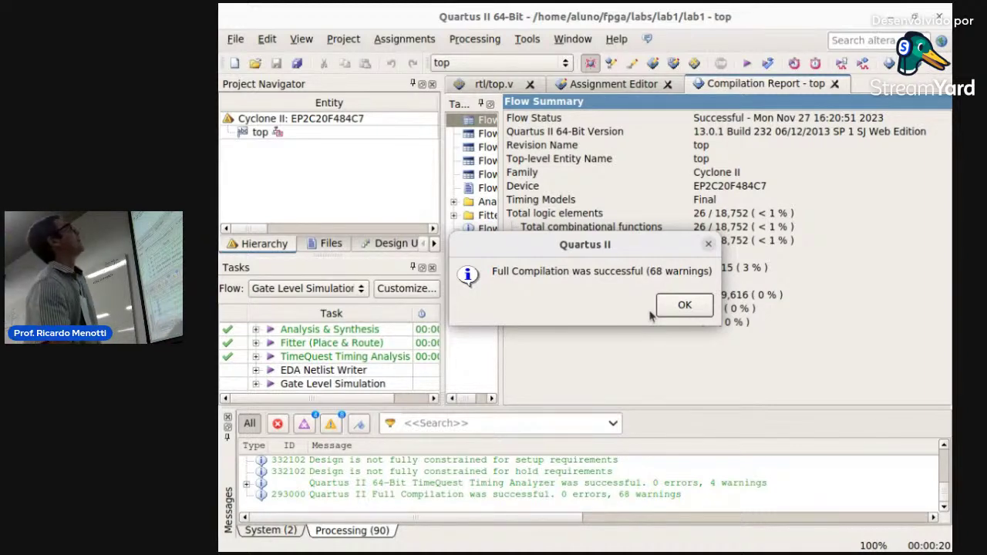
pyautogui.click(683, 307)
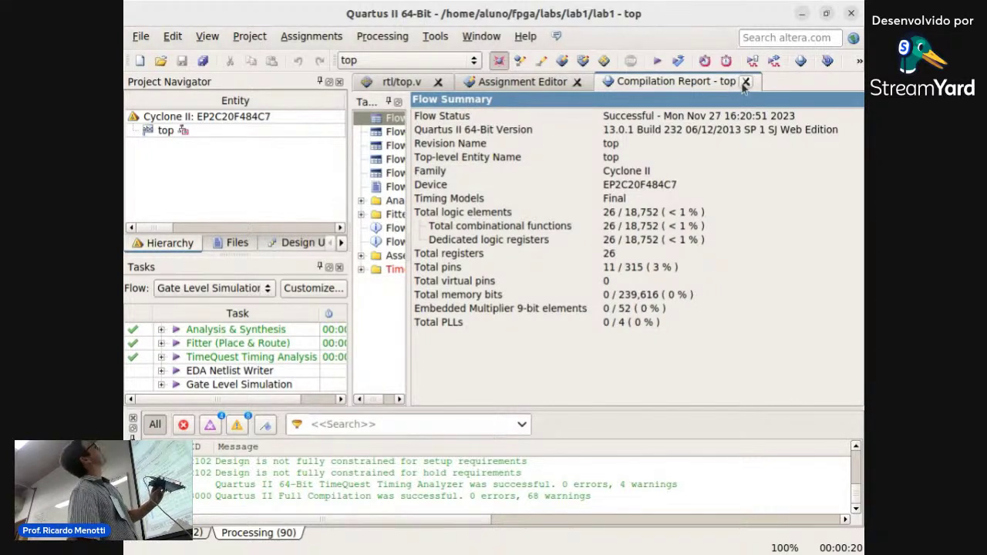
# - Open the Programmer in a maximized window and select USB-Blaster [3-8] as the programming hardware
pyautogui.click(826, 62)
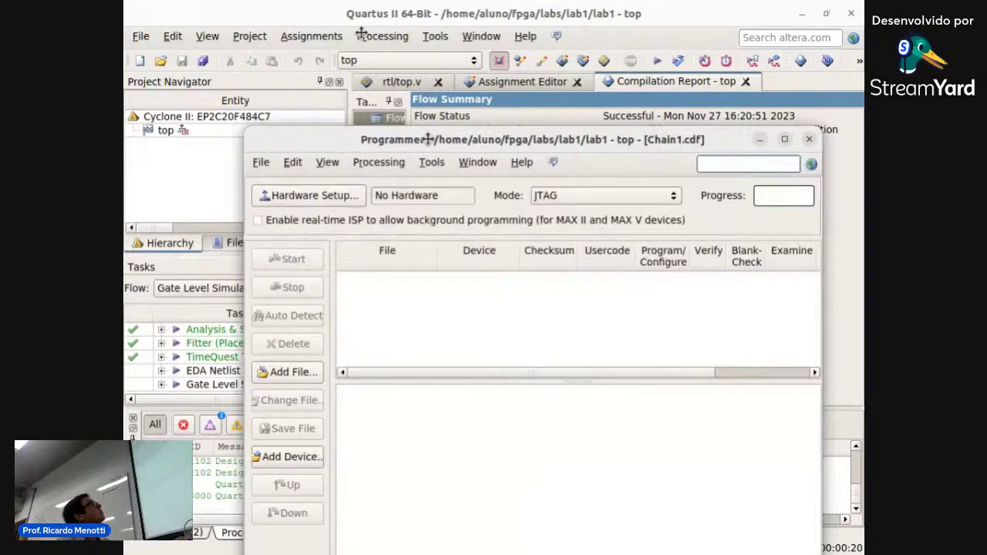
pyautogui.moveTo(413, 123); pyautogui.dragTo(353, 59)
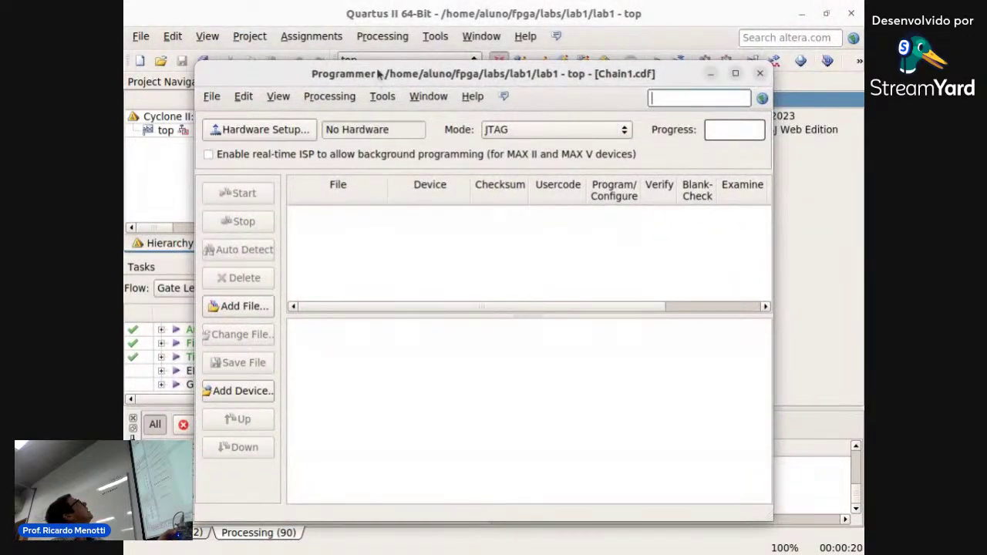
pyautogui.doubleClick(376, 71)
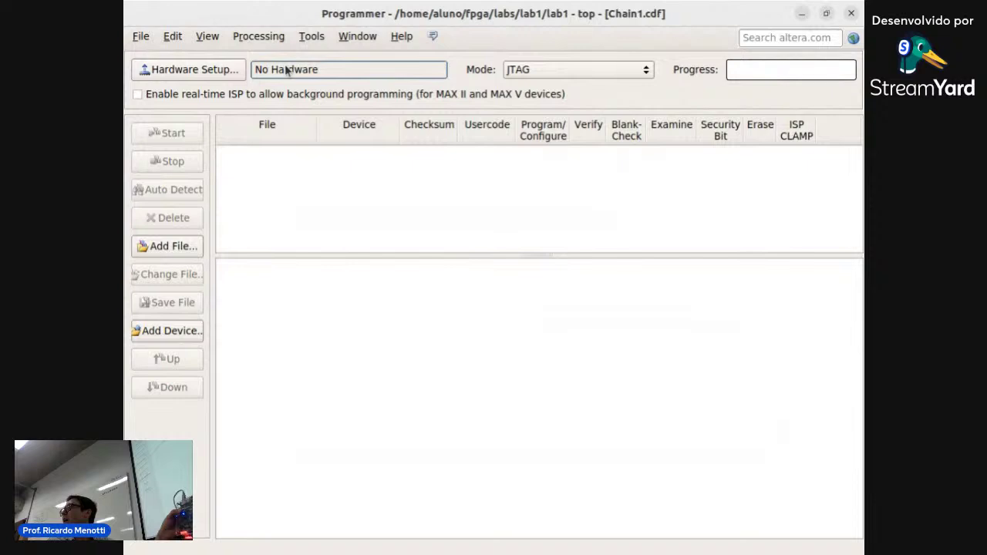
pyautogui.click(175, 71)
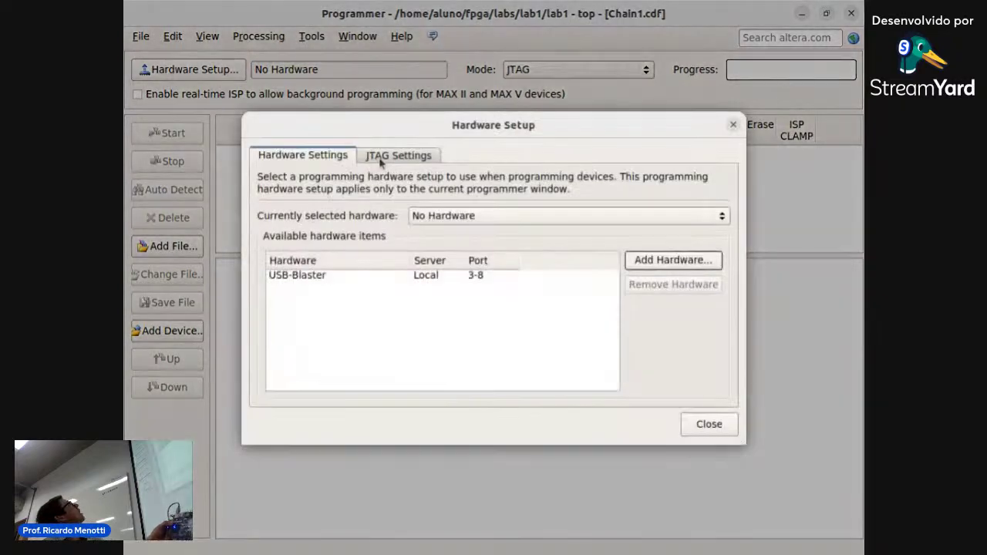
pyautogui.click(421, 217)
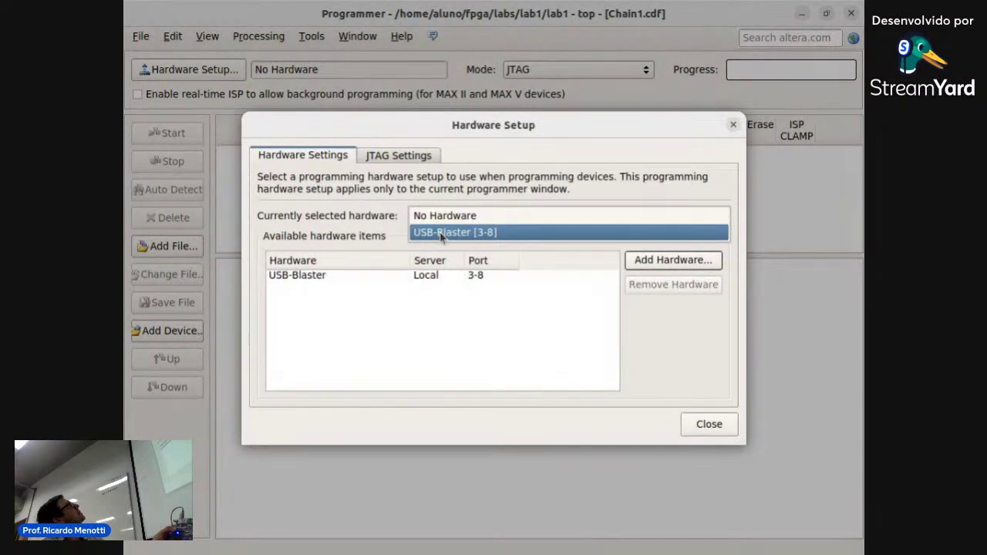
pyautogui.click(442, 235)
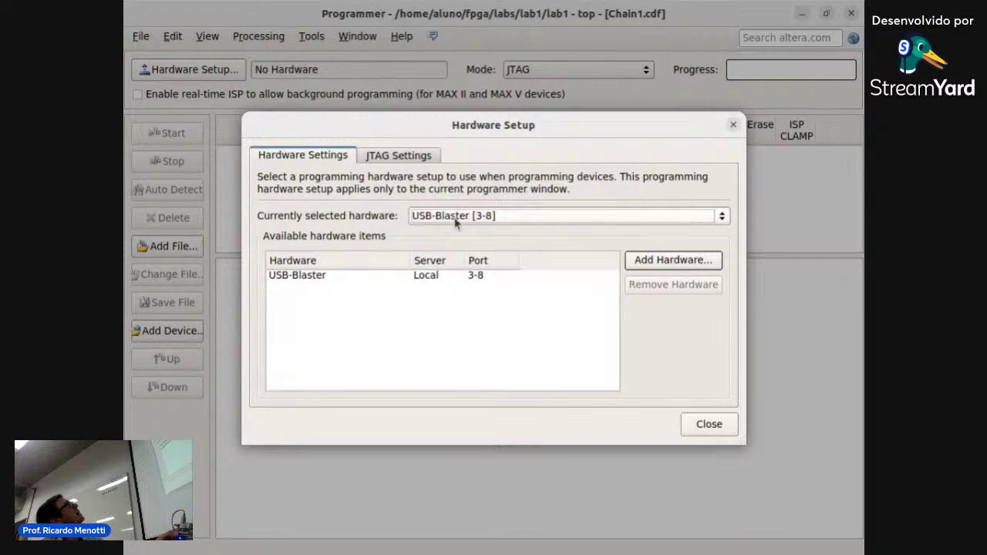
pyautogui.click(718, 425)
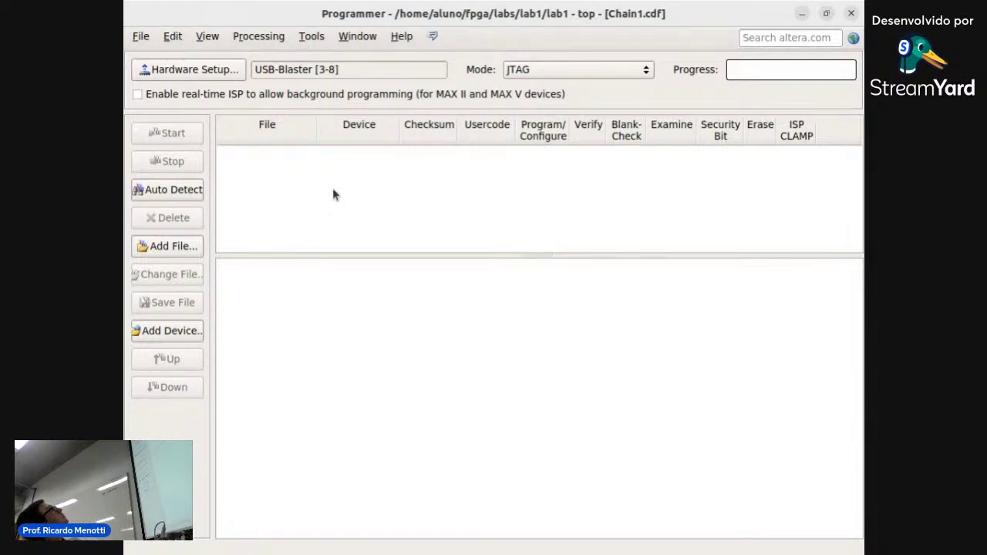
# - Try to auto-detect the board's JTAG chain, accepting EP2C15 as the device
pyautogui.click(139, 197)
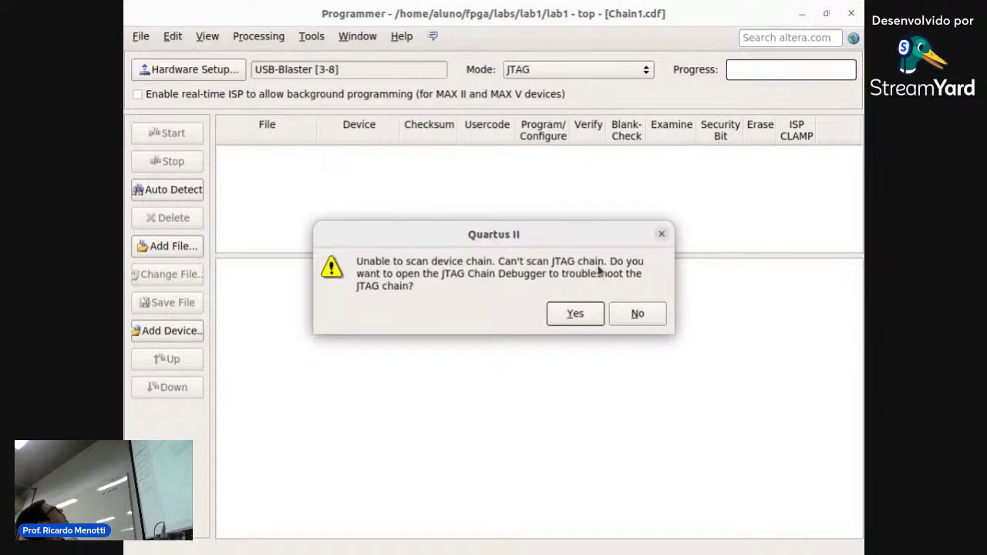
pyautogui.click(575, 315)
pyautogui.click(185, 194)
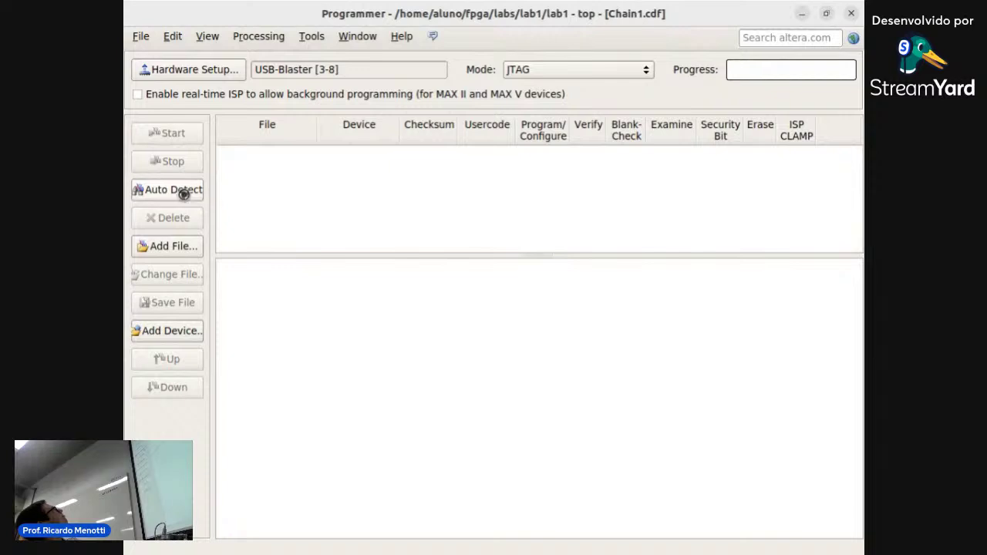
pyautogui.click(656, 324)
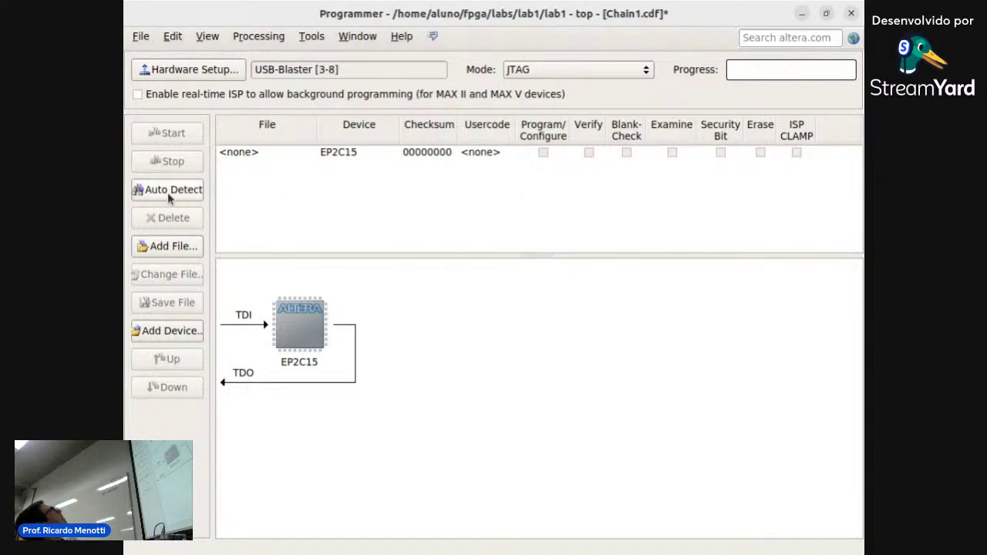
pyautogui.click(304, 327)
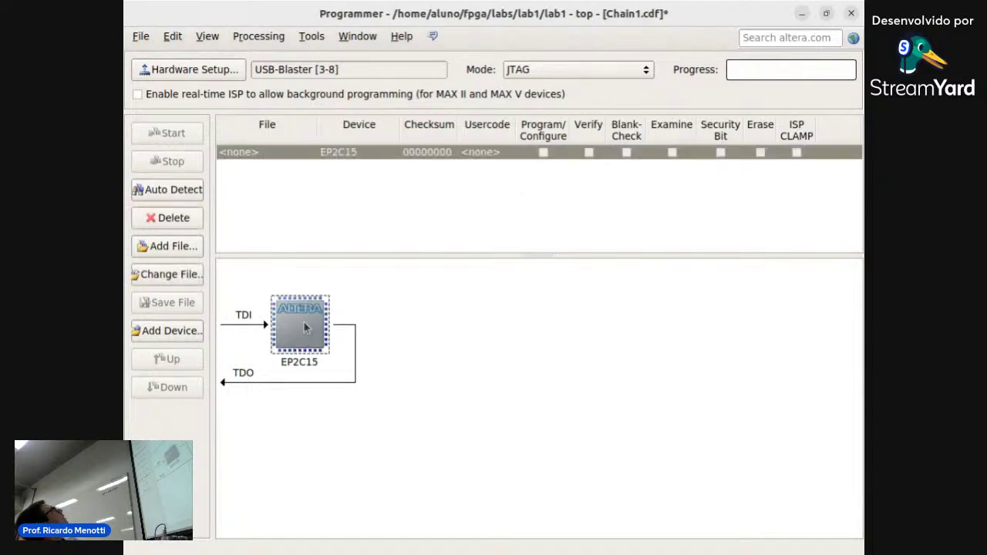
pyautogui.click(175, 190)
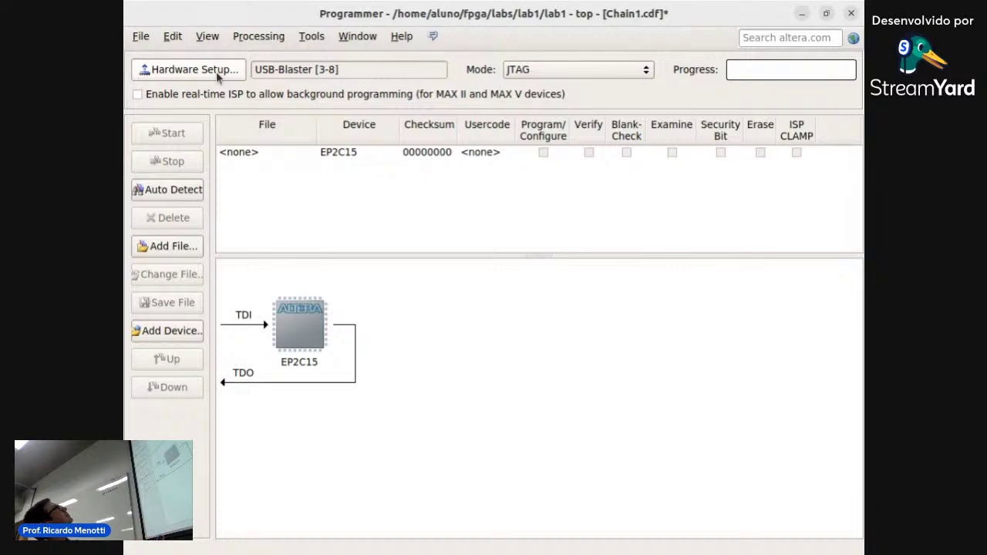
# - Close the Chain1.cdf programming chain without saving its changes
pyautogui.click(139, 37)
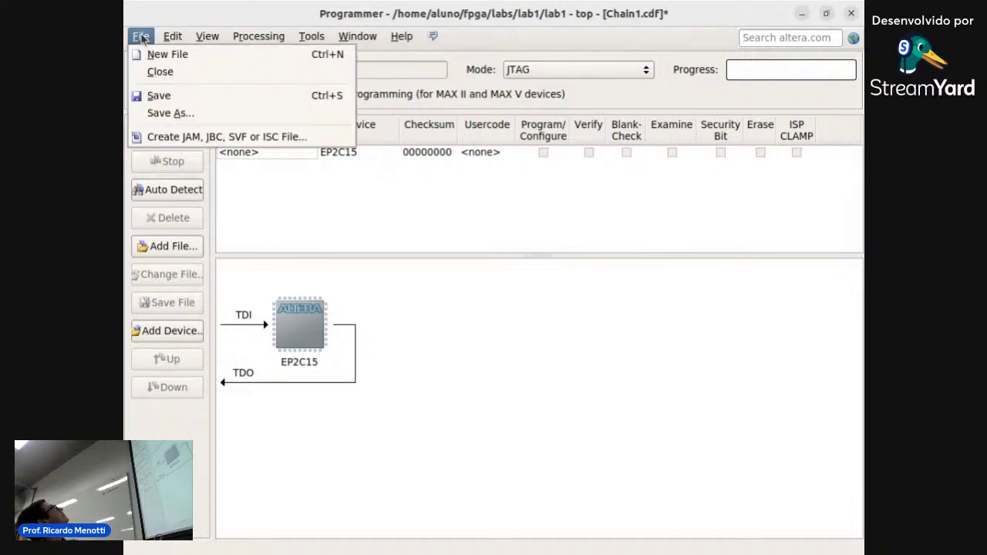
pyautogui.click(160, 72)
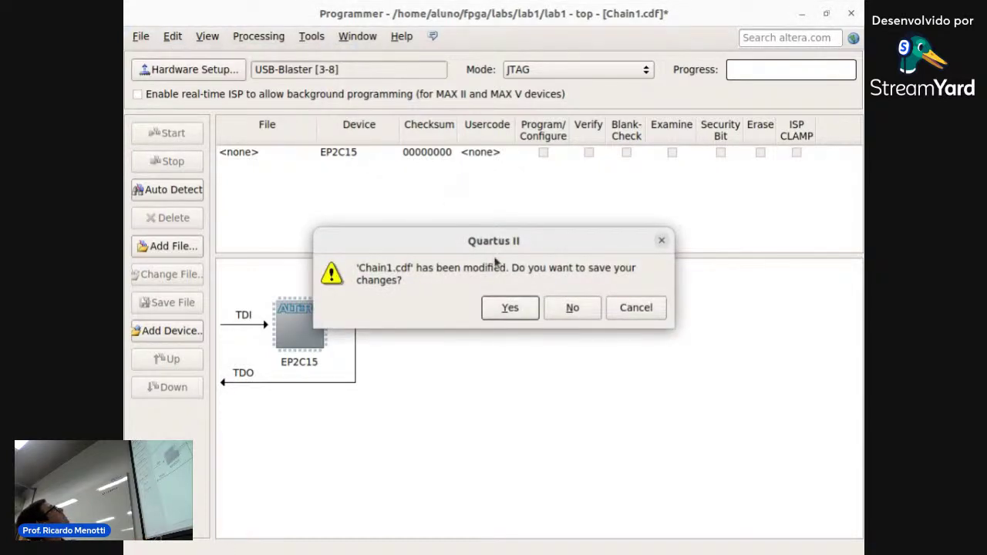
pyautogui.click(570, 307)
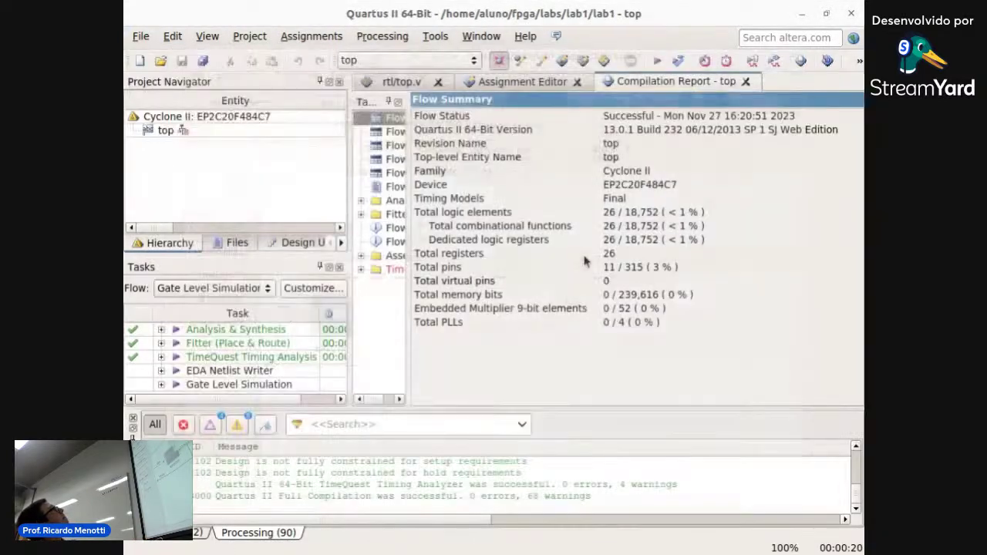
# - Reopen the Programmer, keep JTAG mode, and auto-detect the chain with EP2C20 as the device
pyautogui.click(827, 61)
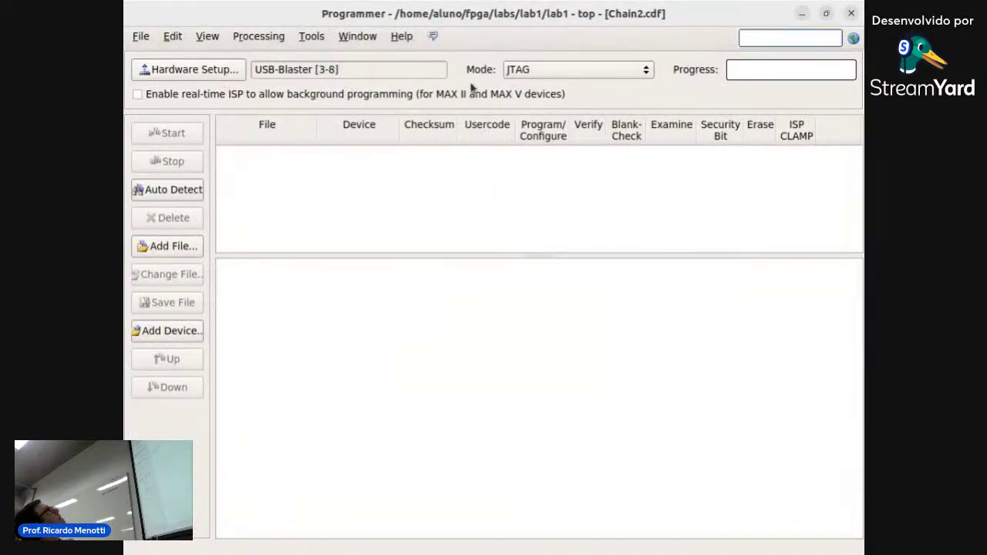
pyautogui.click(553, 71)
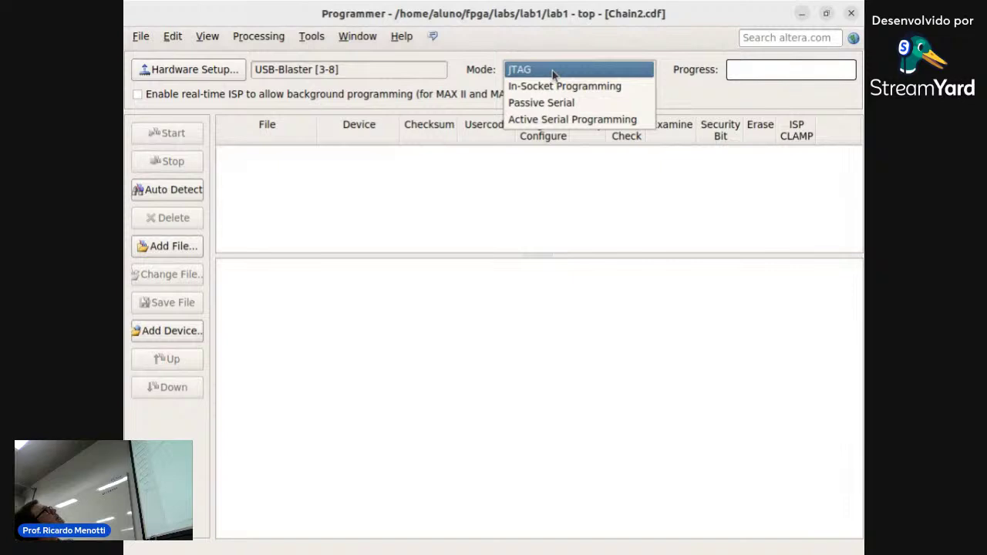
pyautogui.click(553, 73)
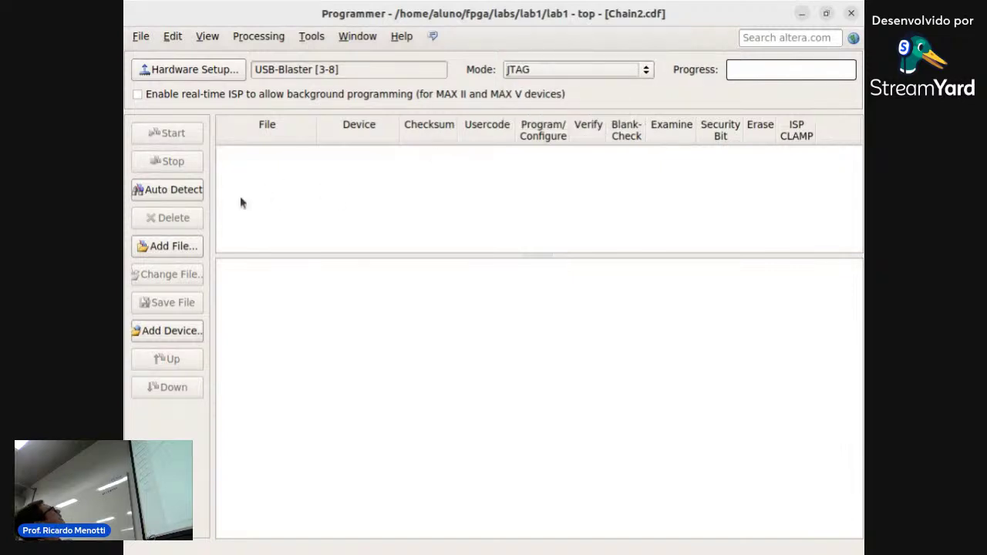
pyautogui.click(189, 193)
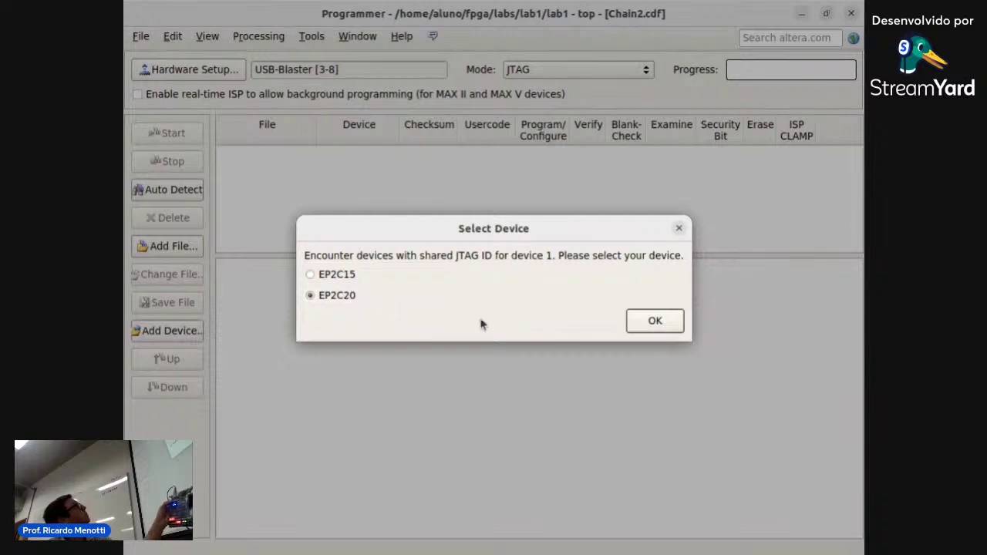
pyautogui.click(654, 322)
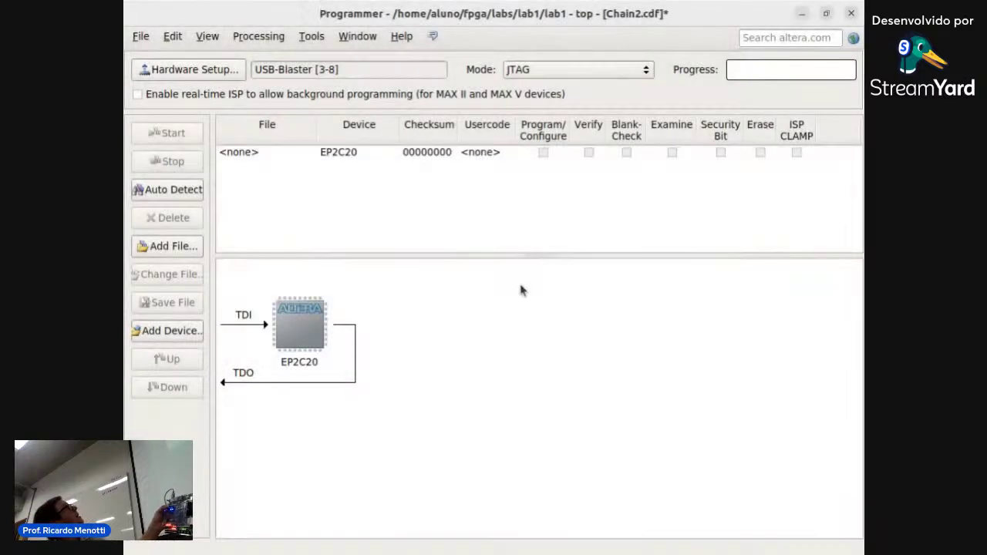
# - Add the programming file top.sof from lab1's output_files folder to the chain
pyautogui.click(335, 157)
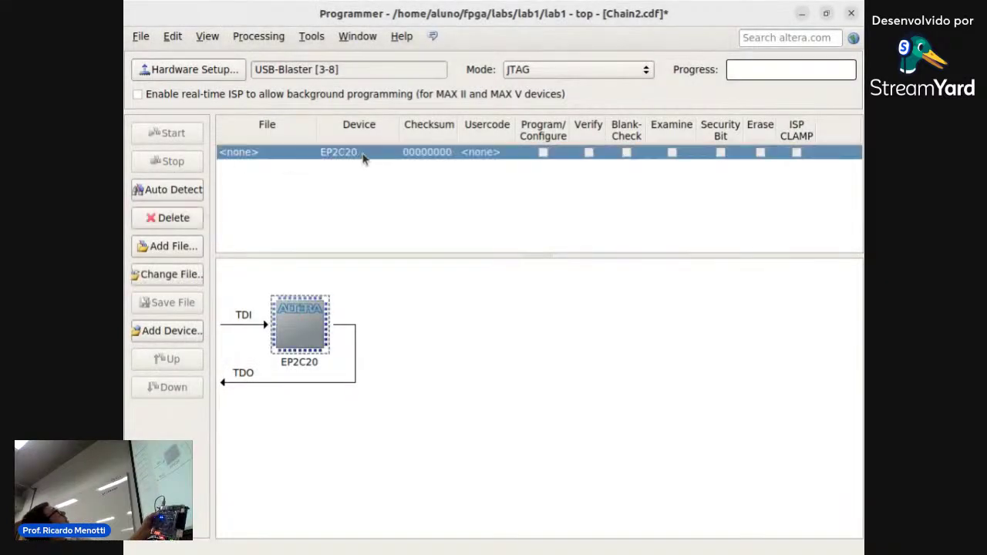
pyautogui.click(176, 247)
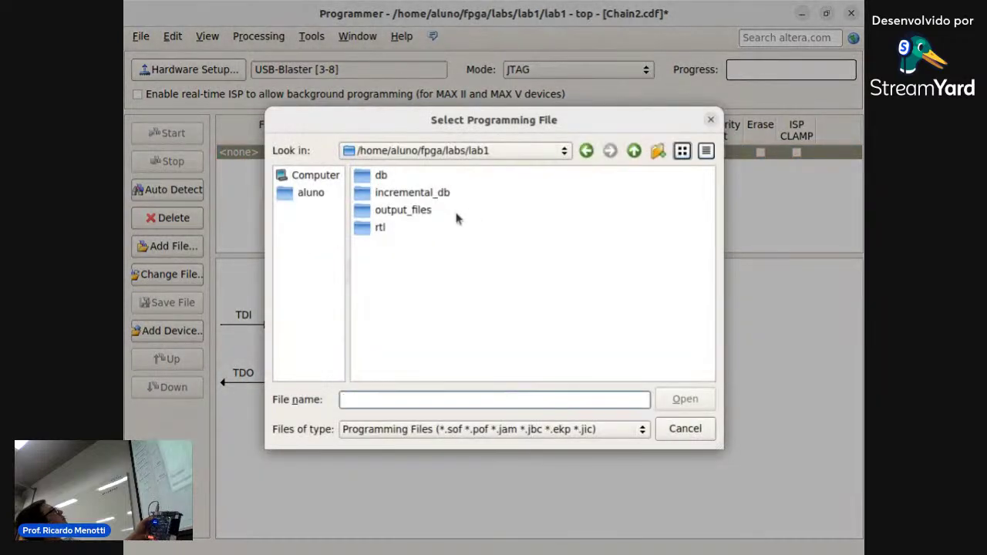
pyautogui.click(399, 217)
pyautogui.doubleClick(399, 218)
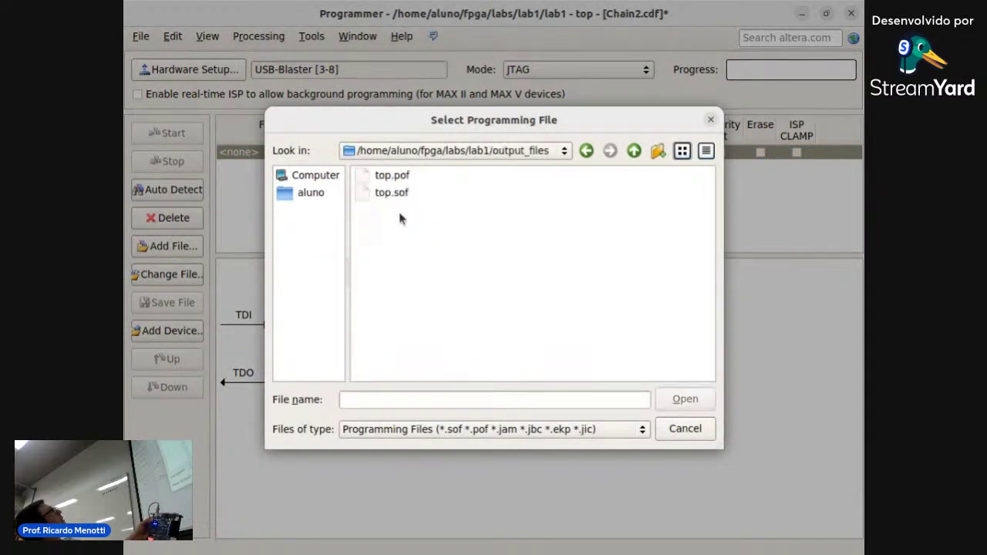
pyautogui.click(397, 193)
pyautogui.click(665, 396)
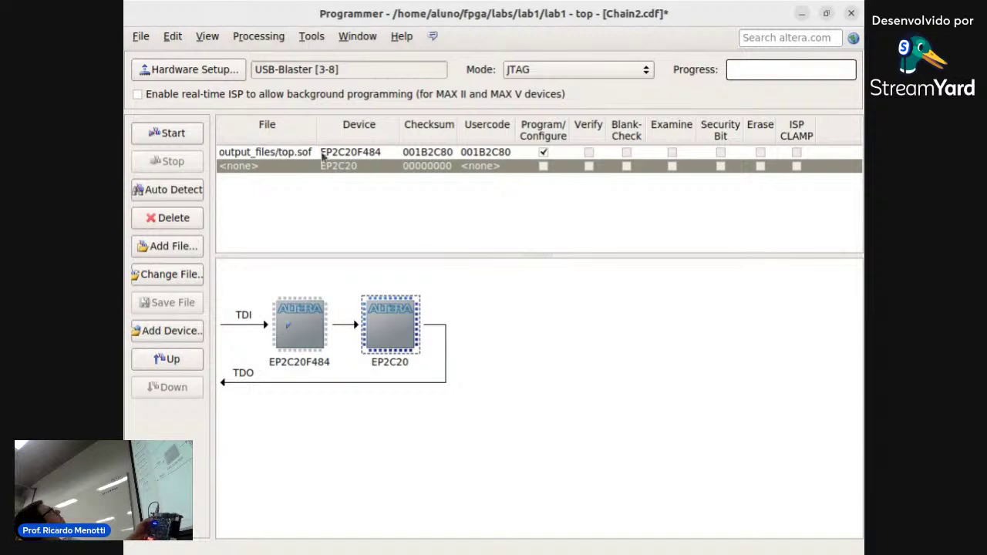
# - Try to program the board with top.sof, first with the EP2C20F484 entry selected and again with the EP2C20 device selected
pyautogui.click(312, 152)
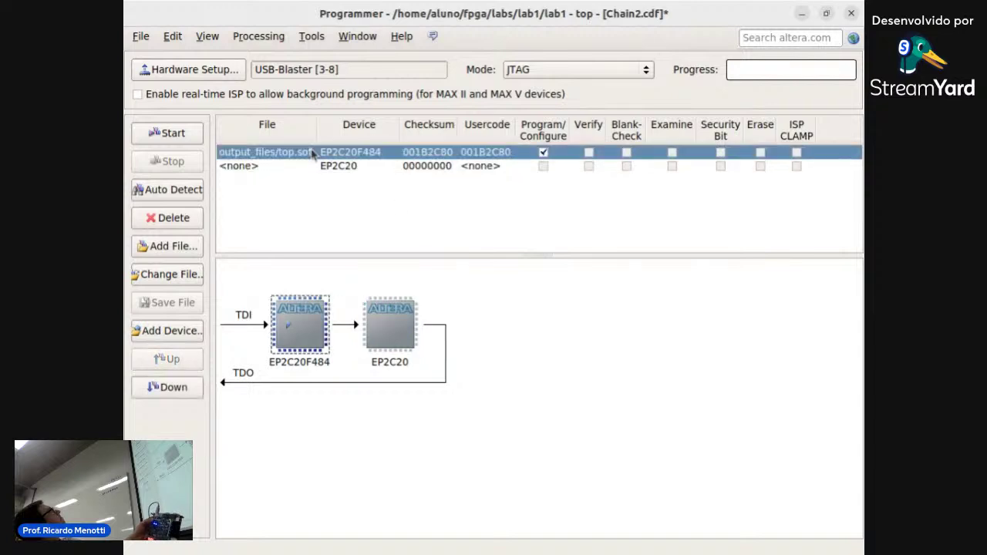
pyautogui.click(166, 132)
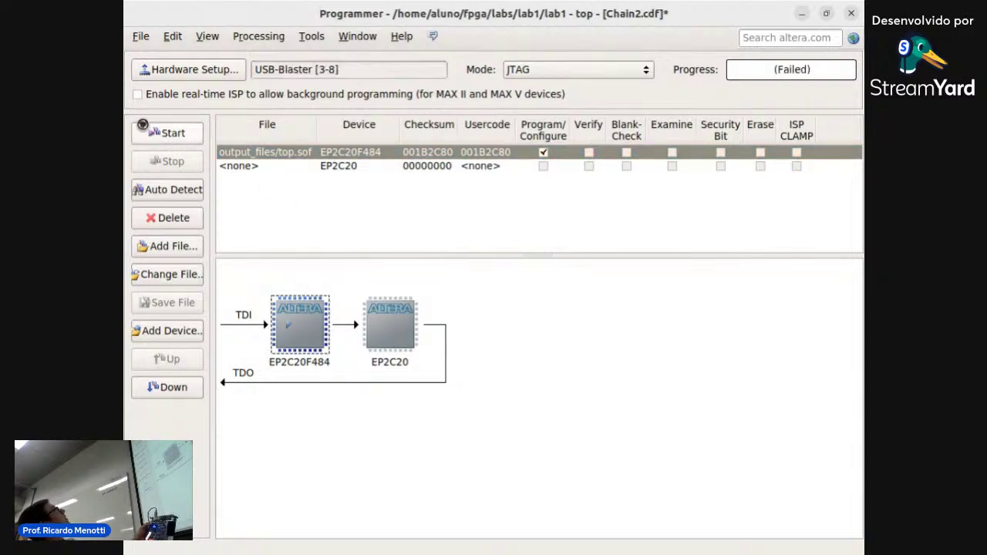
pyautogui.click(160, 133)
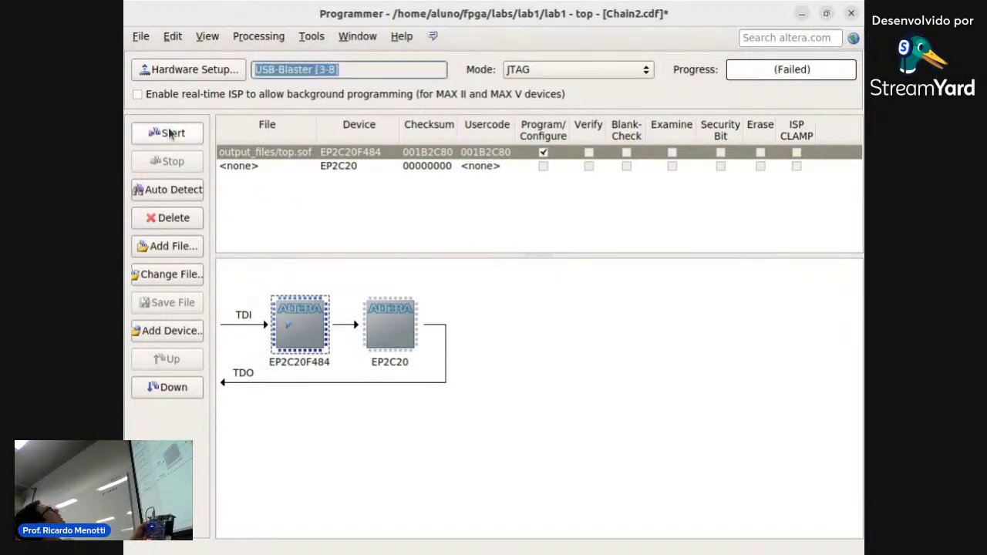
pyautogui.click(384, 320)
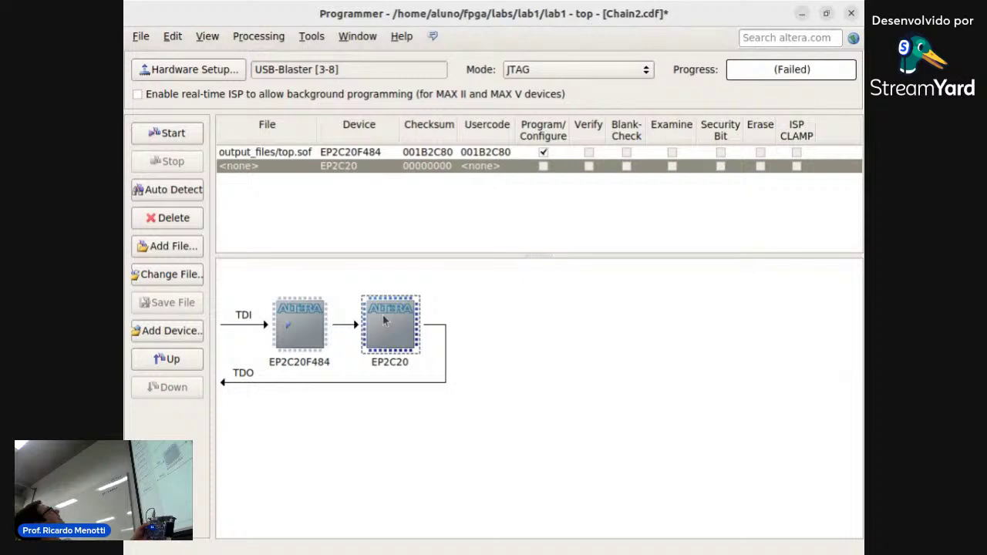
pyautogui.click(164, 133)
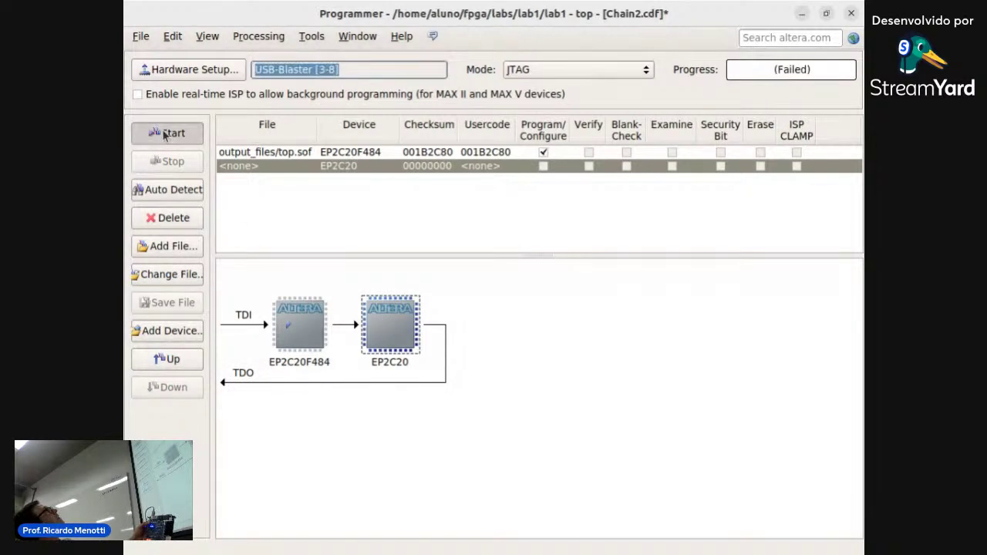
# - Retry programming top.sof with the EP2C20F484 entry selected again, keeping the Chain2.cdf chain open
pyautogui.click(141, 38)
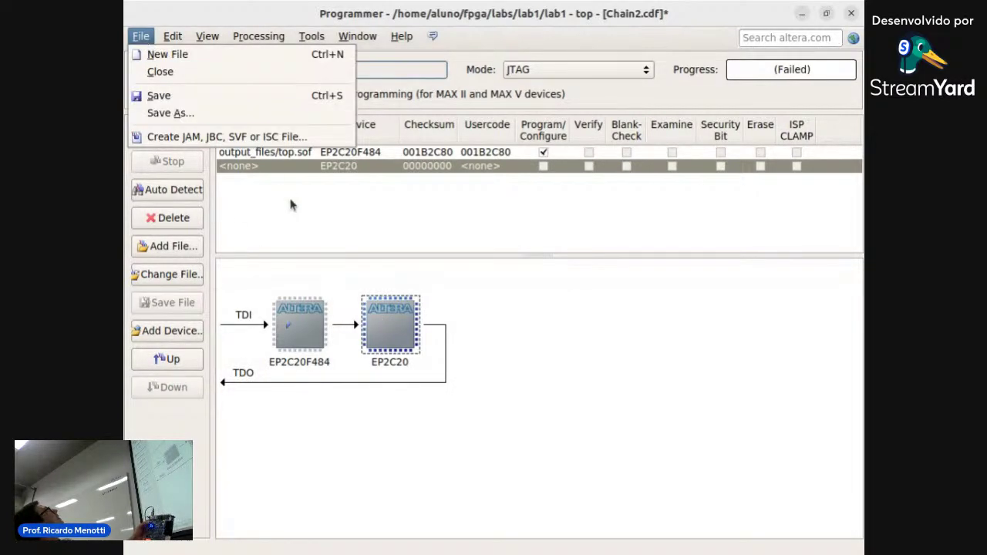
pyautogui.click(249, 154)
pyautogui.click(139, 37)
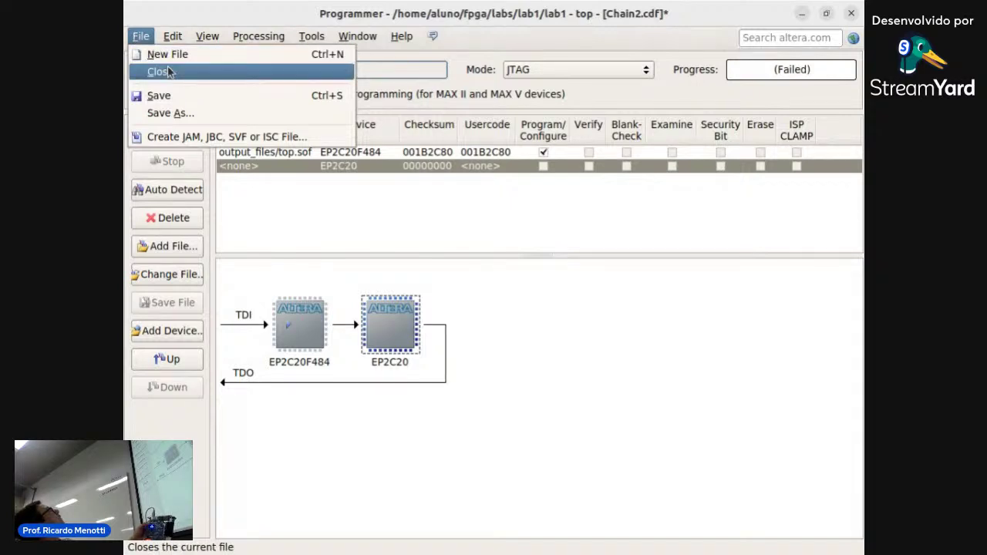
pyautogui.click(351, 236)
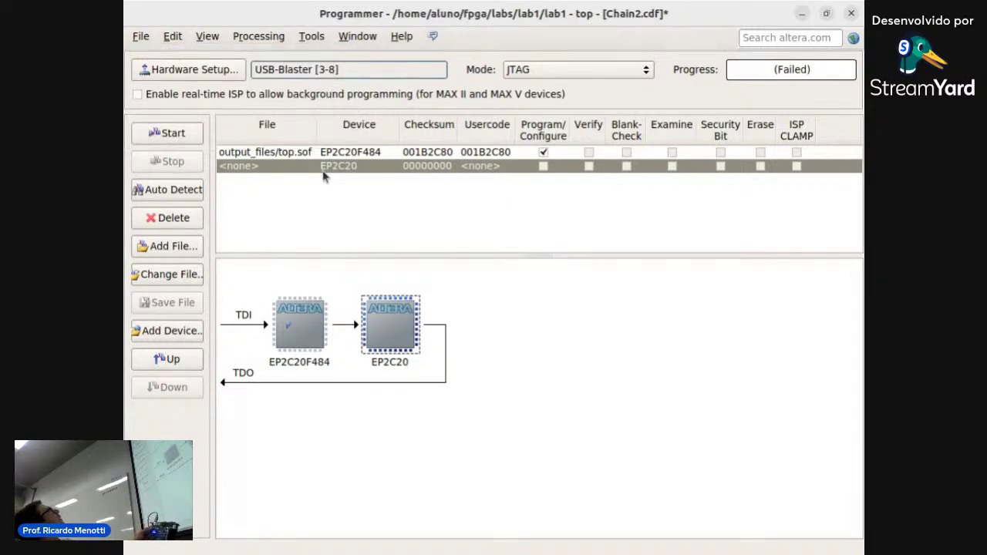
pyautogui.click(351, 154)
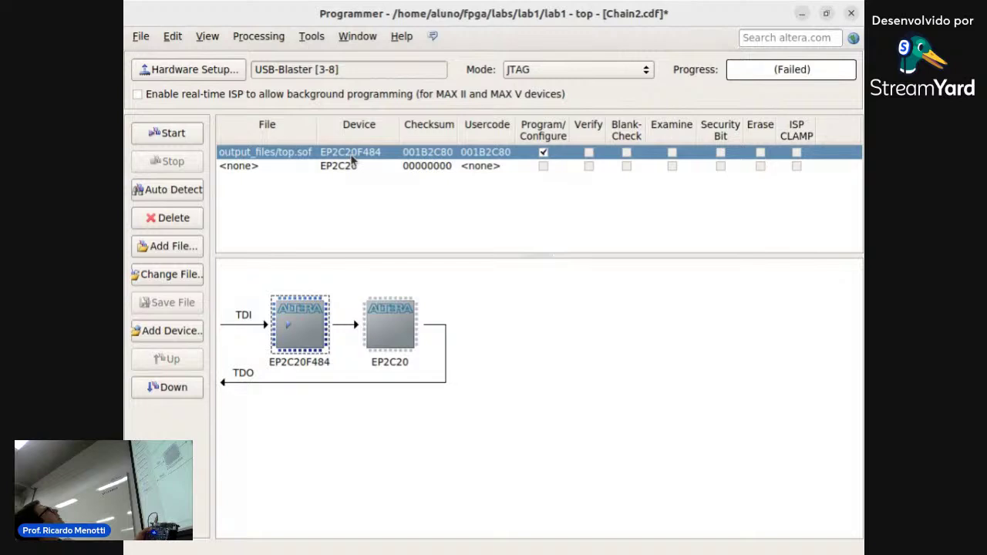
pyautogui.click(187, 136)
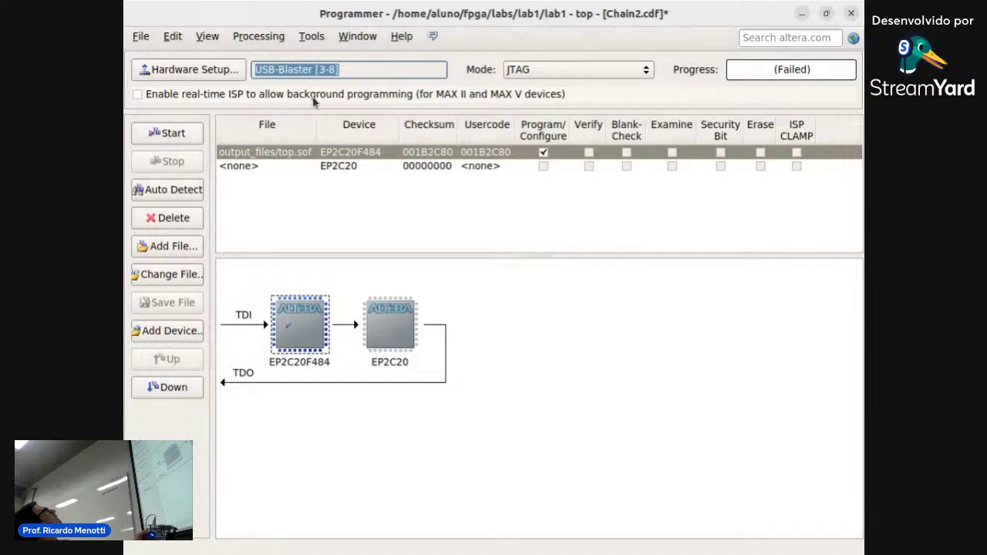
# - Auto-detect the chain with EP2C20 as the device, overwriting the existing device list, and delete the detected device
pyautogui.click(180, 192)
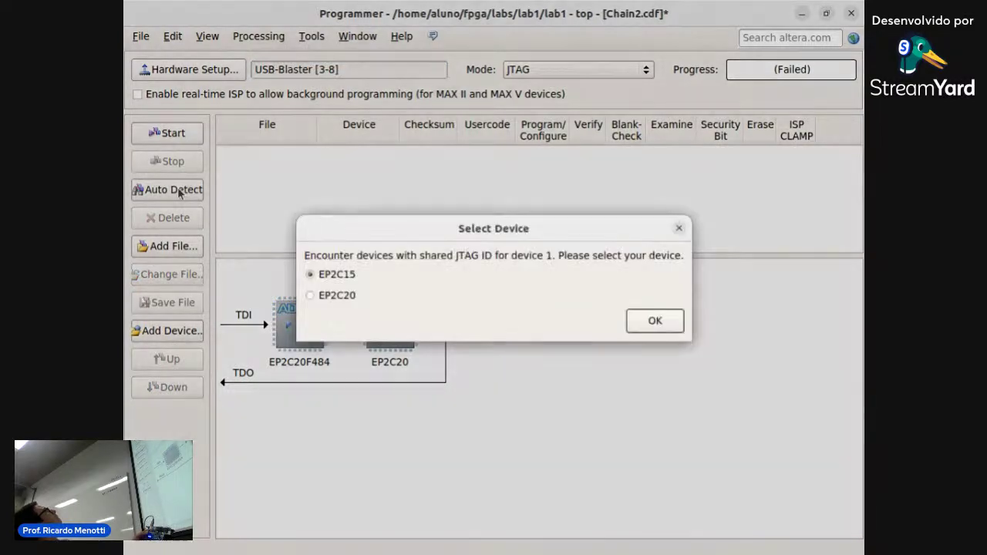
pyautogui.click(332, 295)
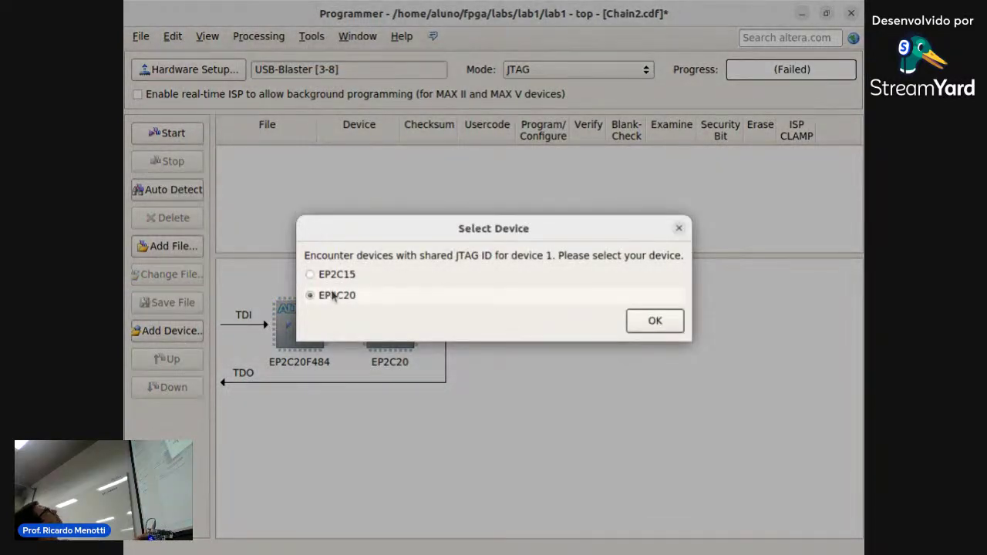
pyautogui.click(674, 324)
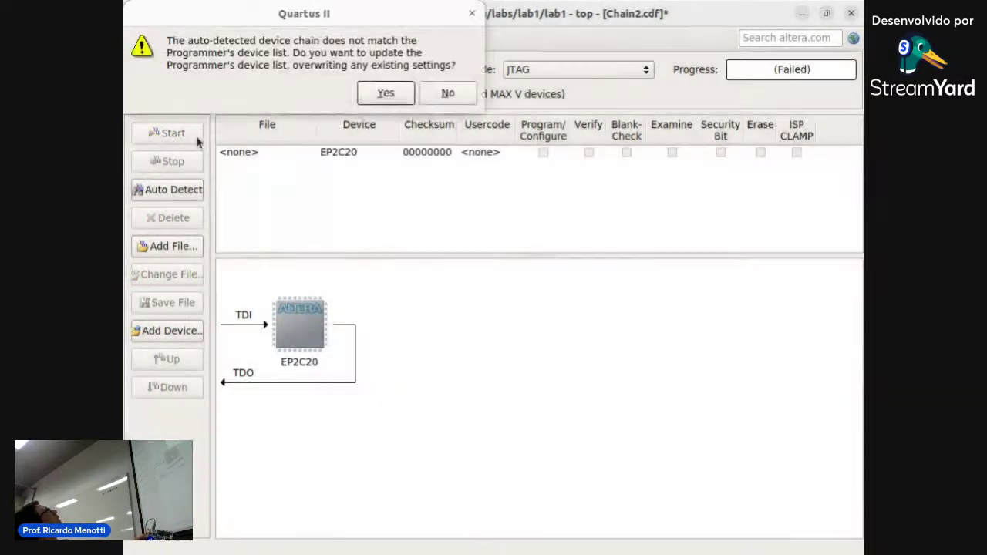
pyautogui.click(393, 93)
pyautogui.click(348, 154)
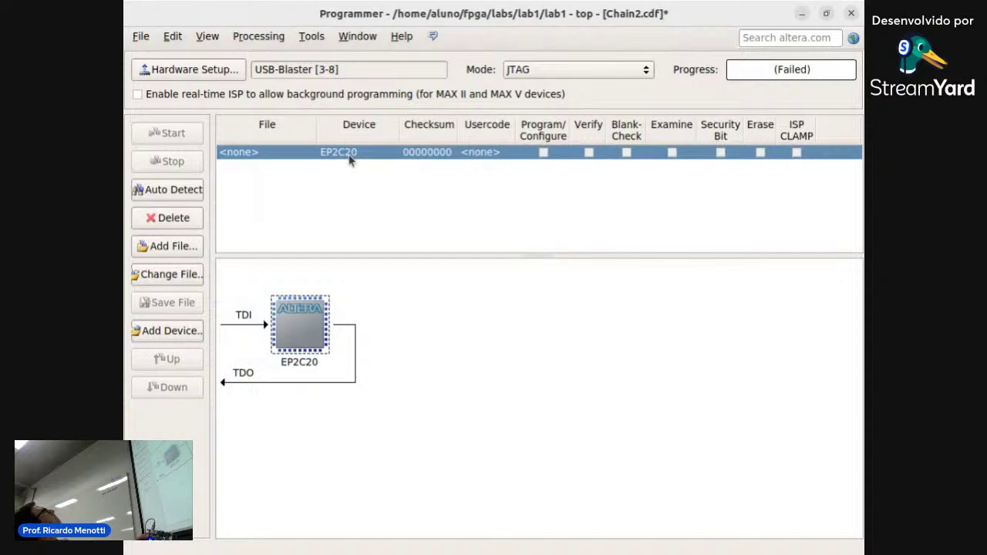
pyautogui.click(197, 219)
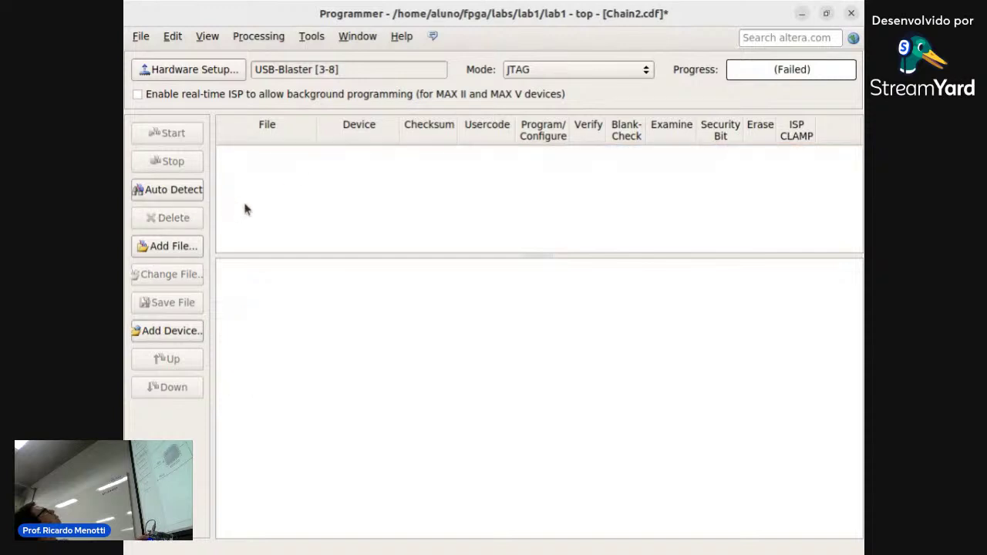
# - Check the USB-Blaster hardware settings and the JTAG server settings in Hardware Setup
pyautogui.click(186, 76)
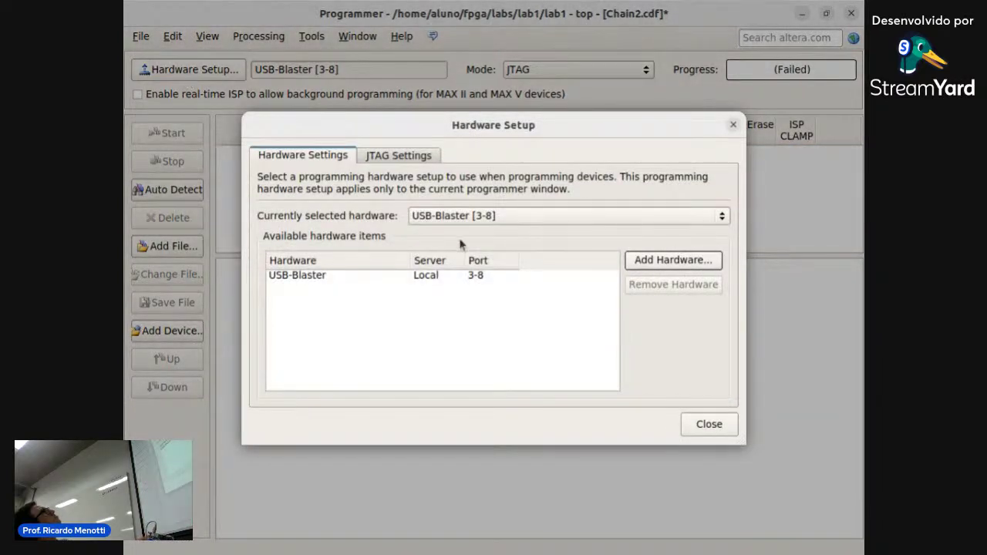
pyautogui.click(442, 274)
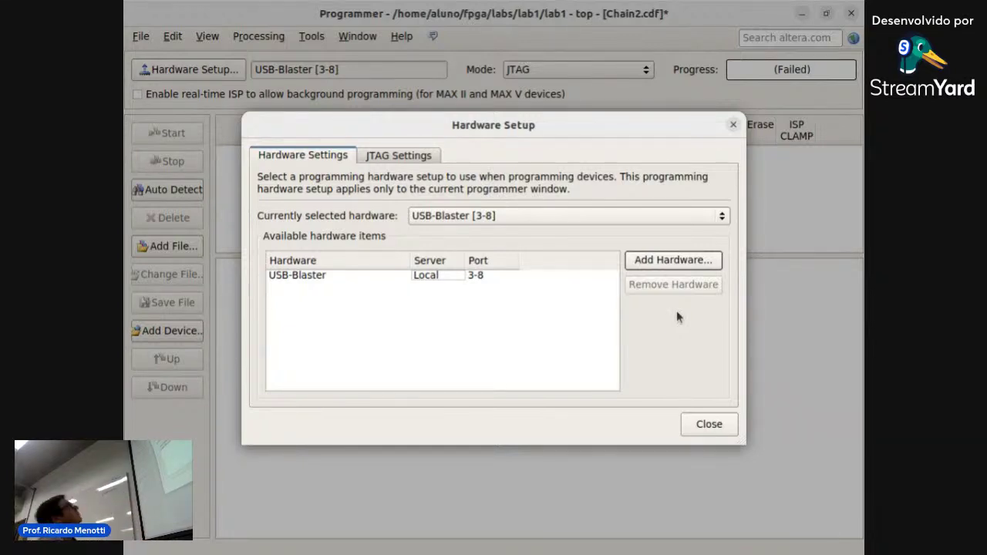
pyautogui.click(708, 428)
pyautogui.click(196, 75)
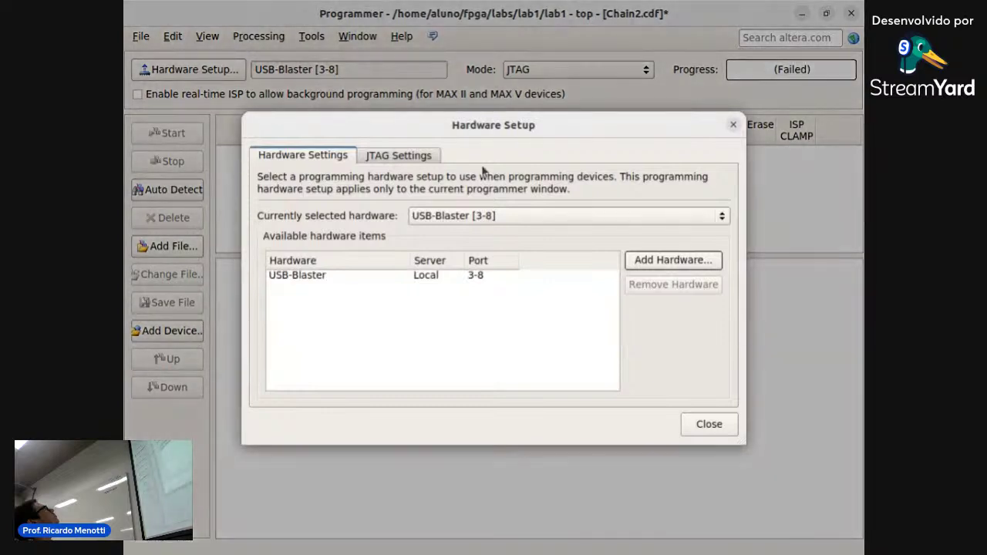
pyautogui.click(399, 157)
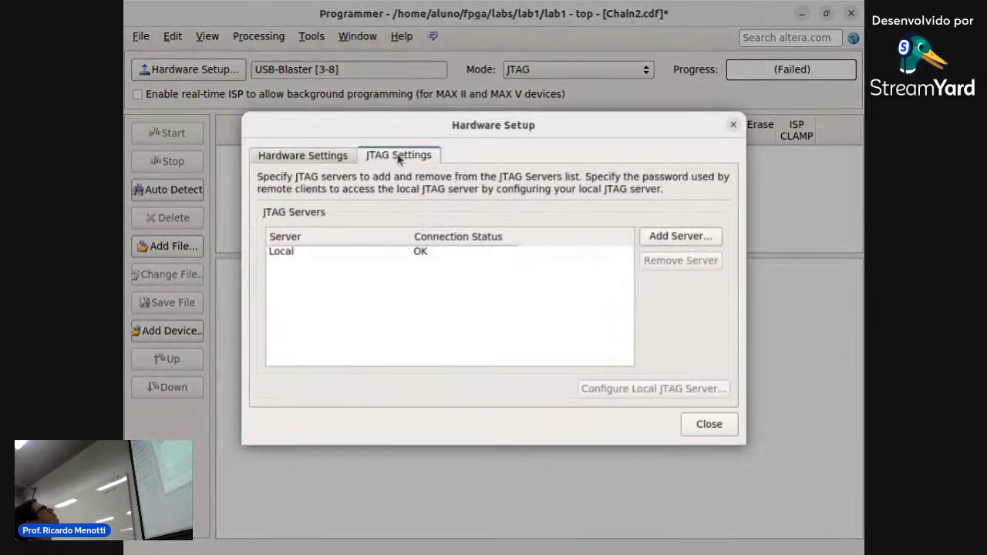
pyautogui.click(334, 153)
pyautogui.click(733, 124)
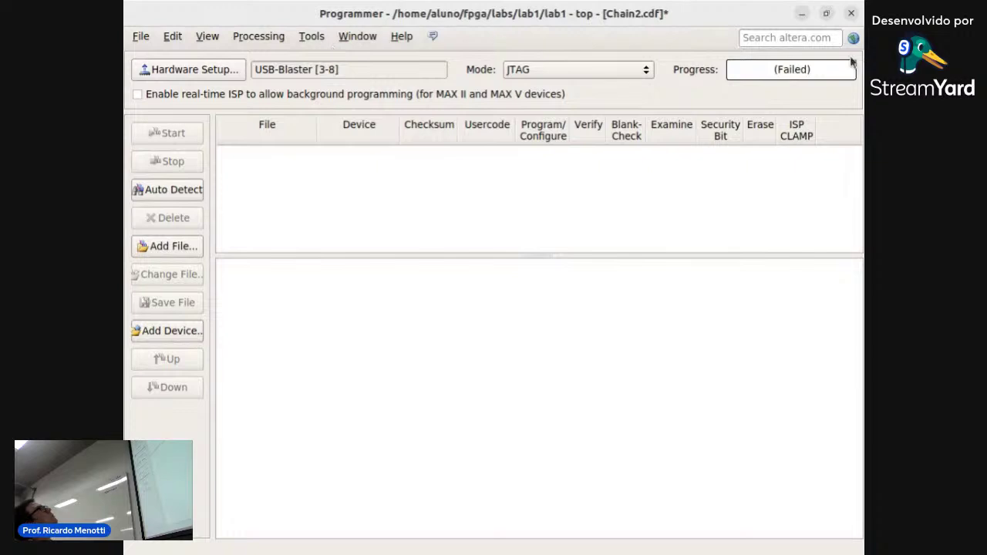
# - Close the Chain2.cdf programming chain without saving its changes
pyautogui.click(141, 36)
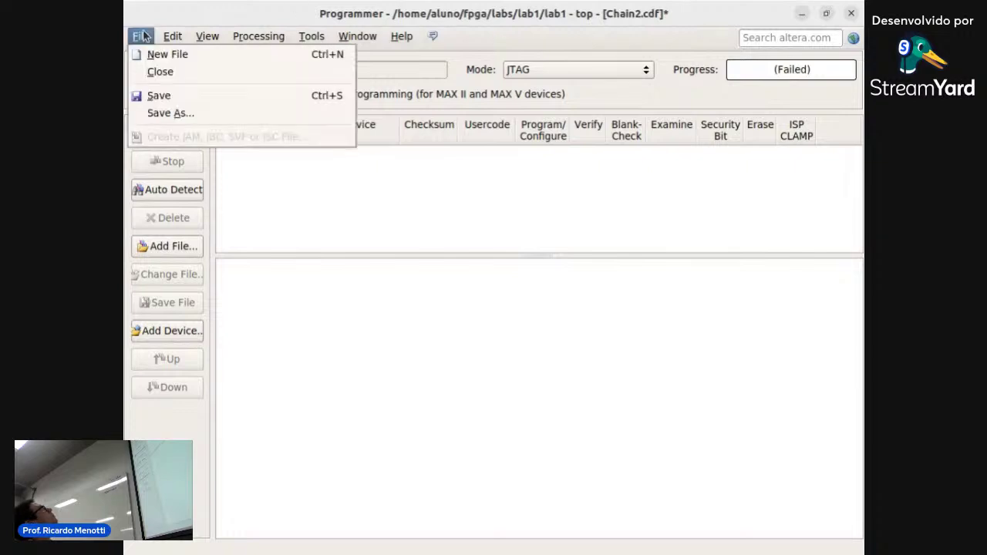
pyautogui.click(158, 71)
pyautogui.click(511, 309)
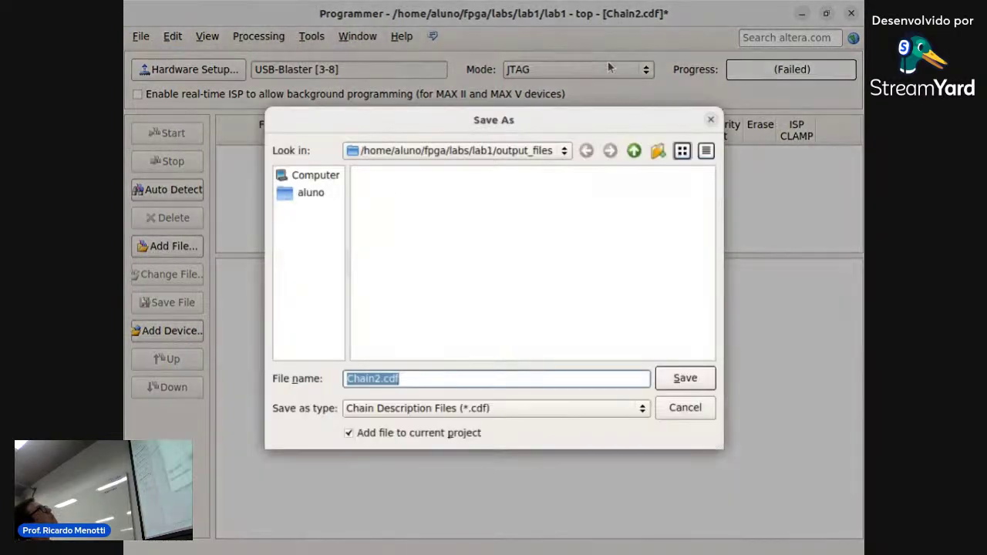
pyautogui.click(685, 407)
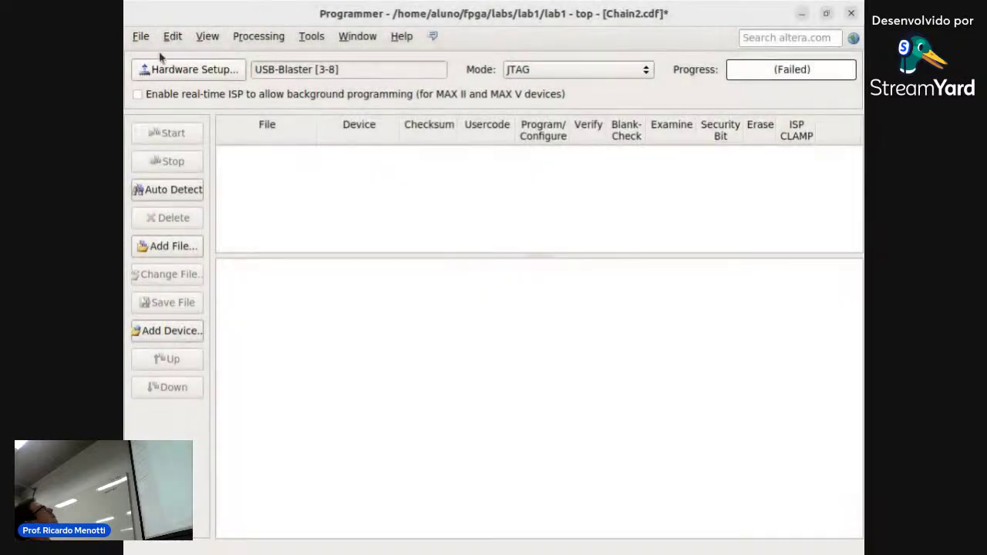
pyautogui.click(141, 36)
pyautogui.click(163, 71)
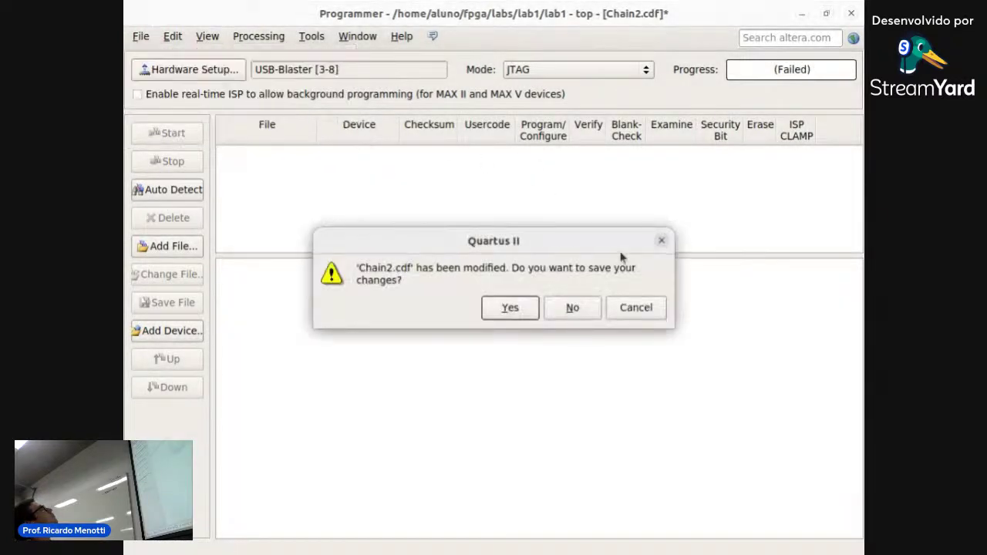
pyautogui.click(572, 307)
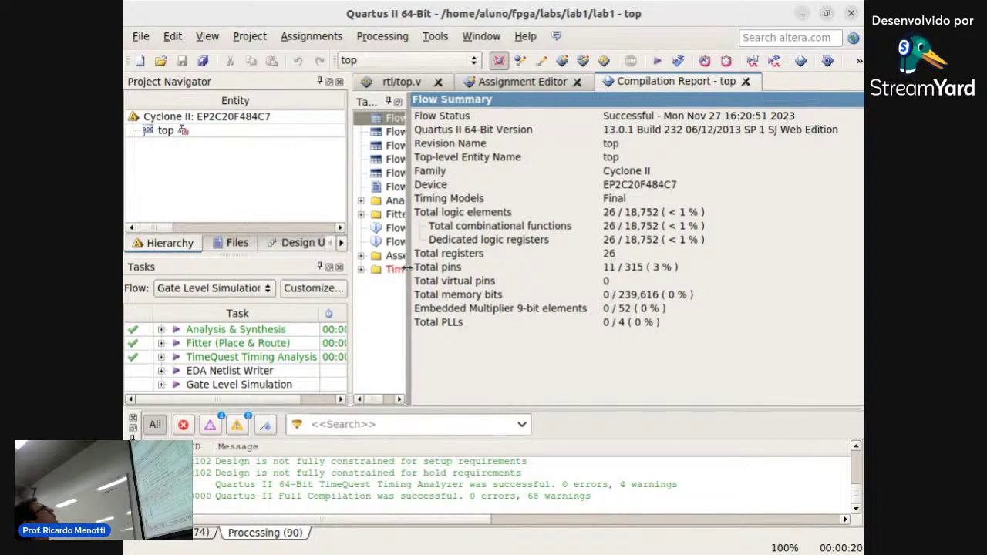
# - Widen the compilation report's table of contents, enlarge the Tasks area, and run a full compilation of the top design
pyautogui.moveTo(409, 267); pyautogui.dragTo(541, 269)
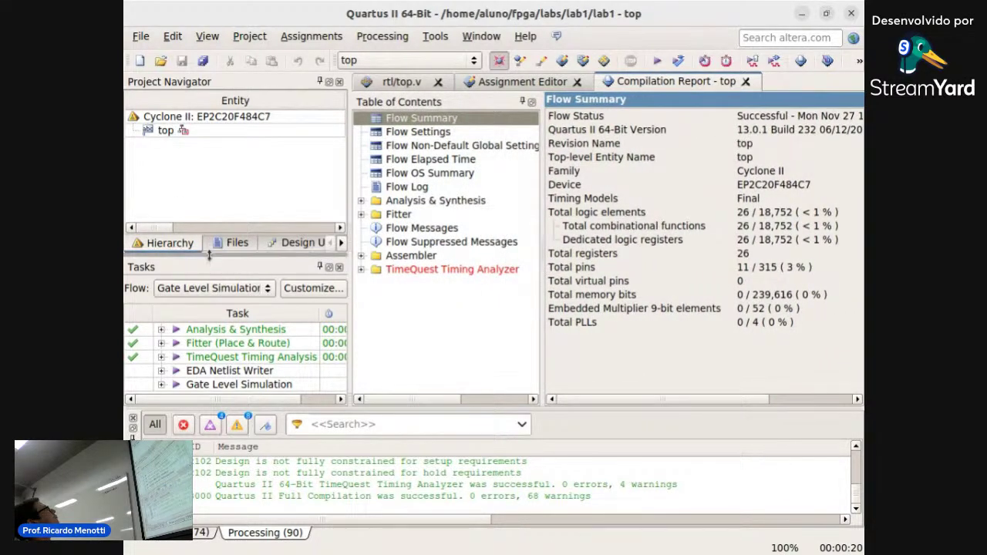
pyautogui.moveTo(221, 256); pyautogui.dragTo(222, 200)
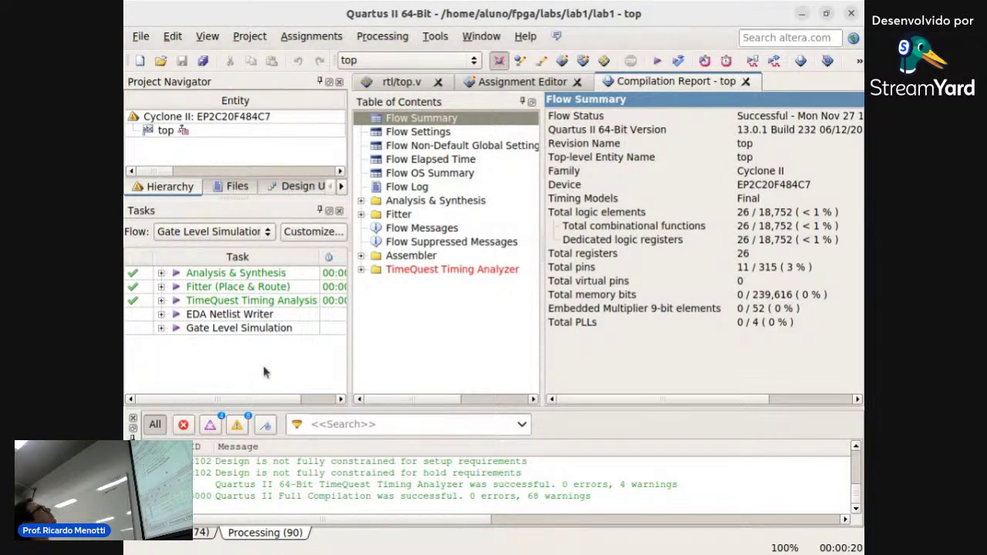
pyautogui.click(656, 62)
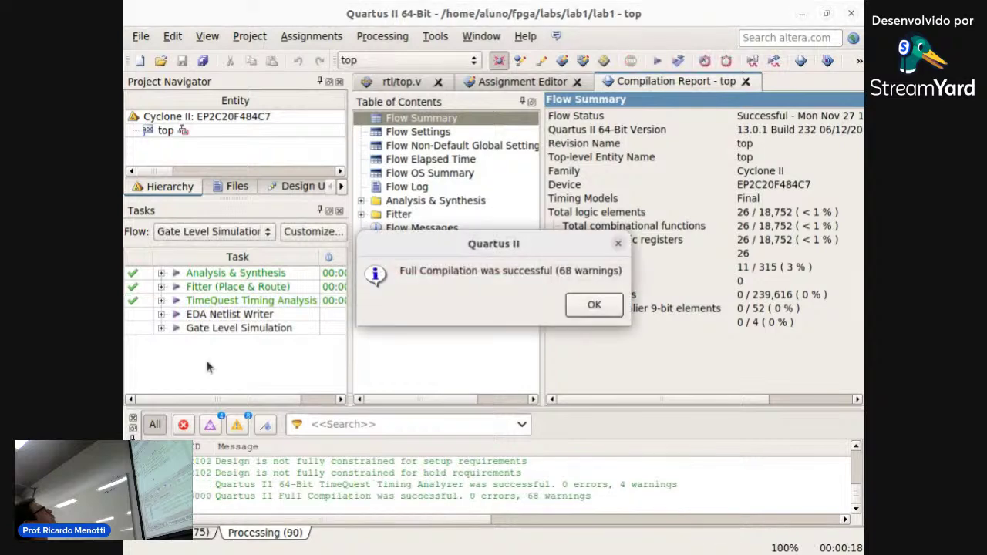
pyautogui.click(590, 306)
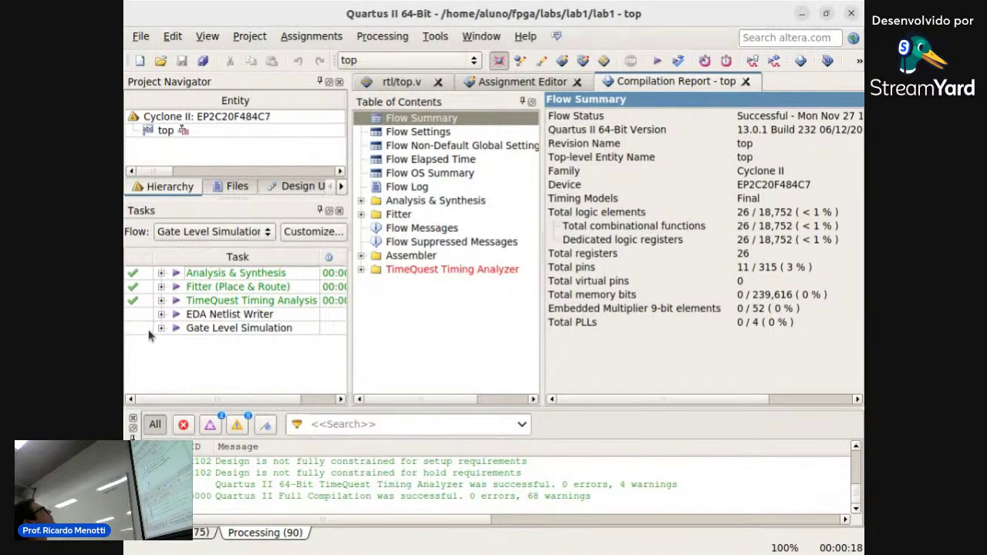
# - Look into the EDA Netlist Writer and Gate Level Simulation subtasks, and run the EDA Netlist Writer
pyautogui.click(161, 328)
pyautogui.click(161, 316)
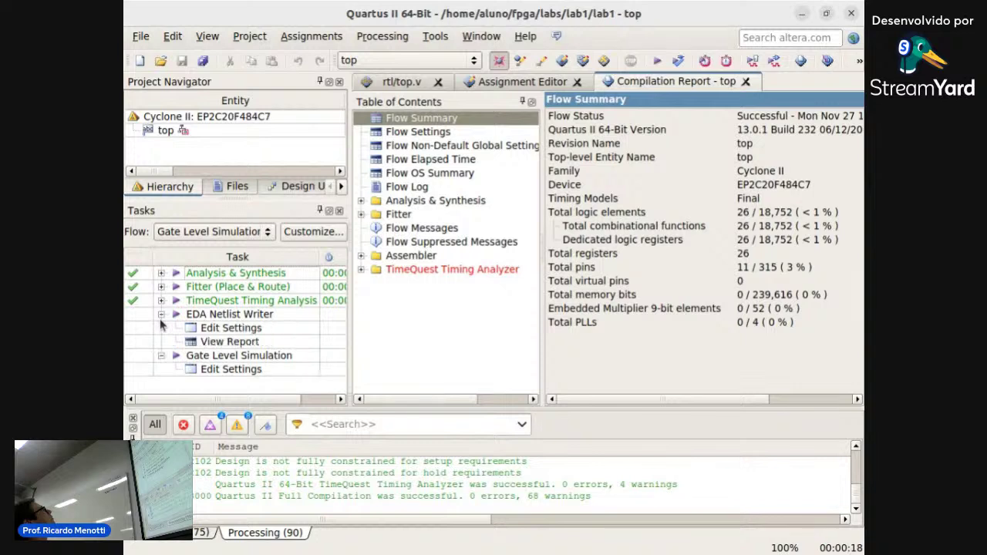
pyautogui.click(161, 356)
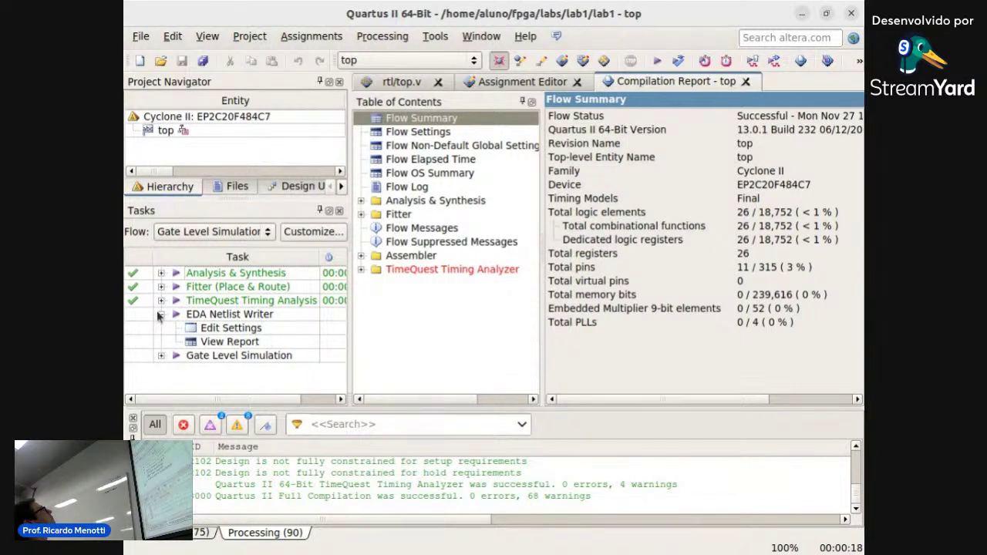
pyautogui.click(161, 314)
pyautogui.doubleClick(245, 315)
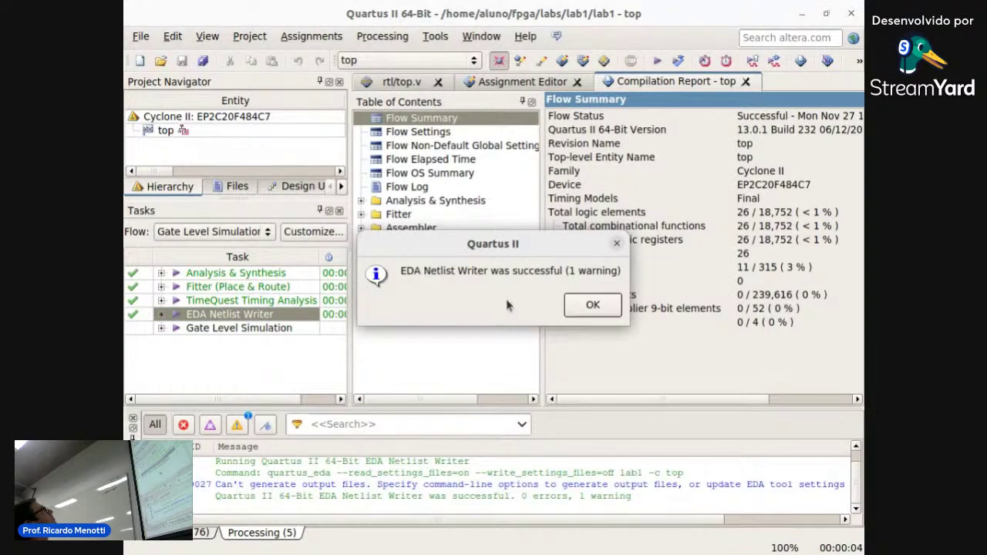
pyautogui.click(578, 305)
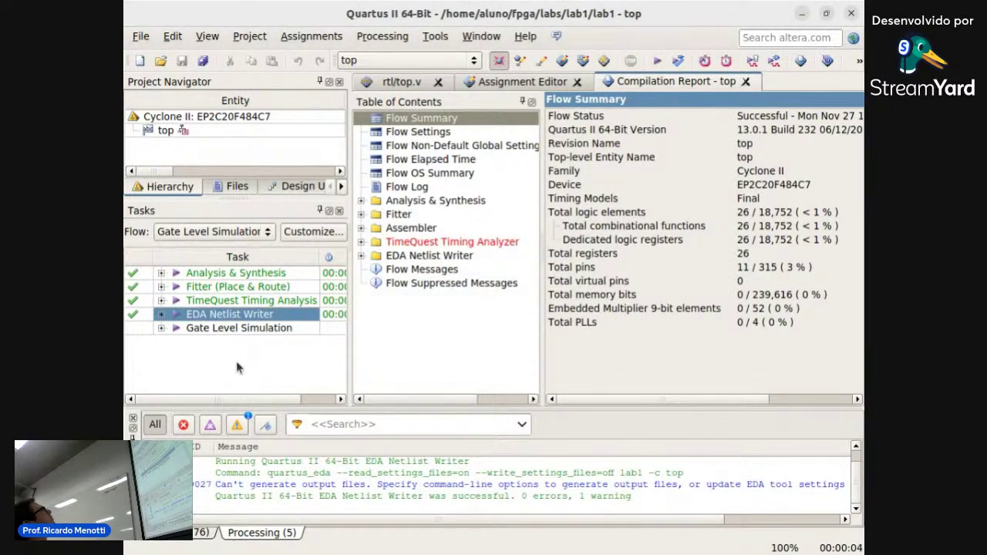
# - Open the Programmer and auto-detect the JTAG chain, choosing EP2C20 as the device
pyautogui.click(827, 60)
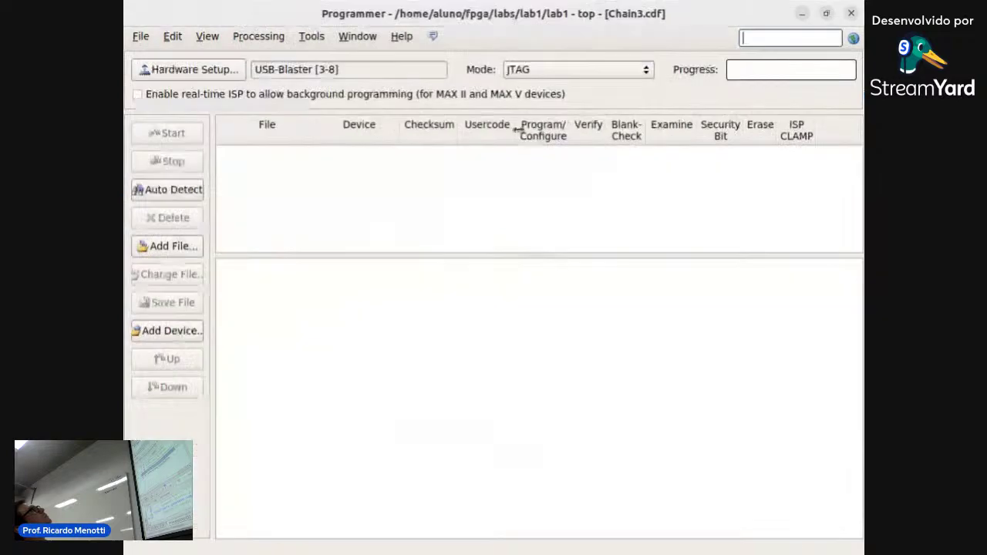
pyautogui.click(176, 190)
pyautogui.click(337, 295)
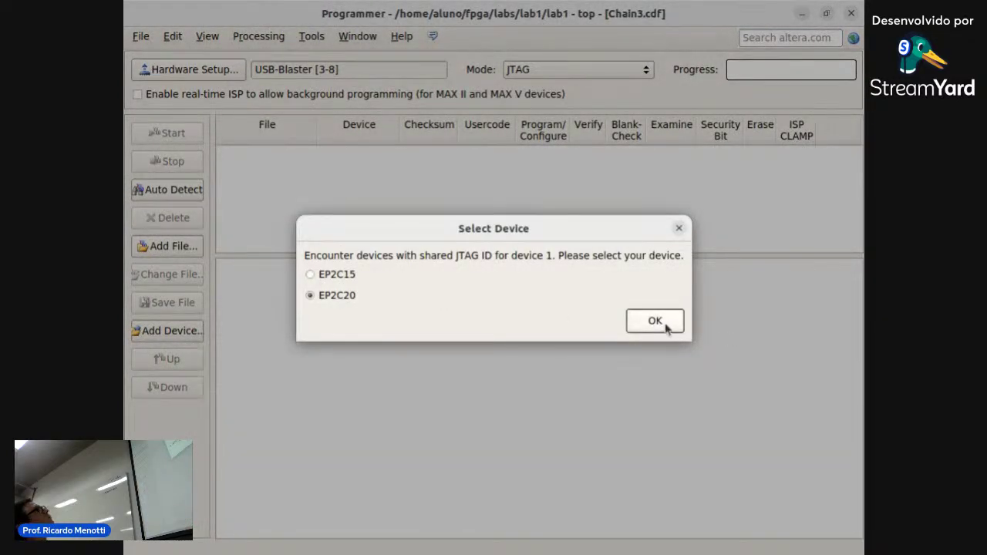
pyautogui.click(654, 321)
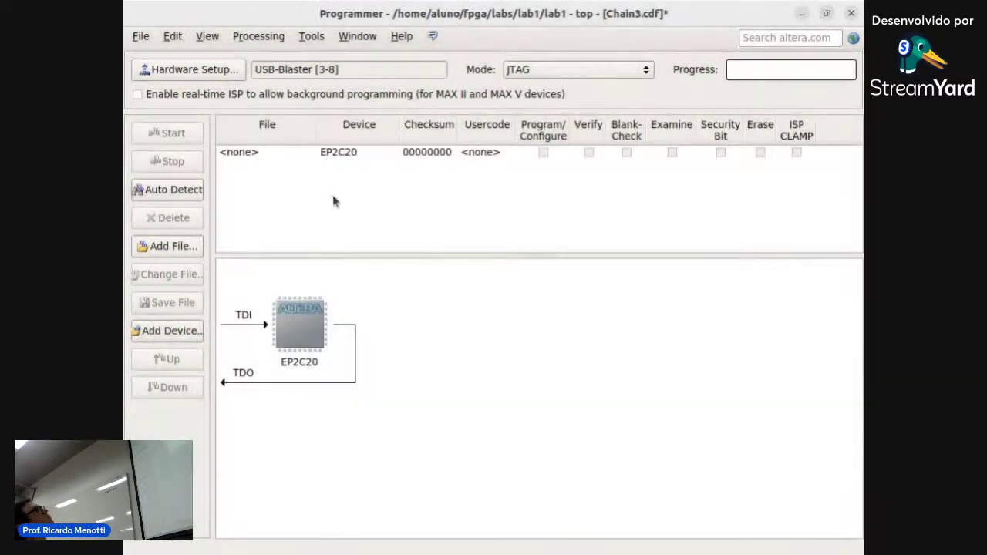
# - Add top.sof from the output_files folder to the programming chain and select its entry
pyautogui.click(174, 245)
pyautogui.doubleClick(409, 213)
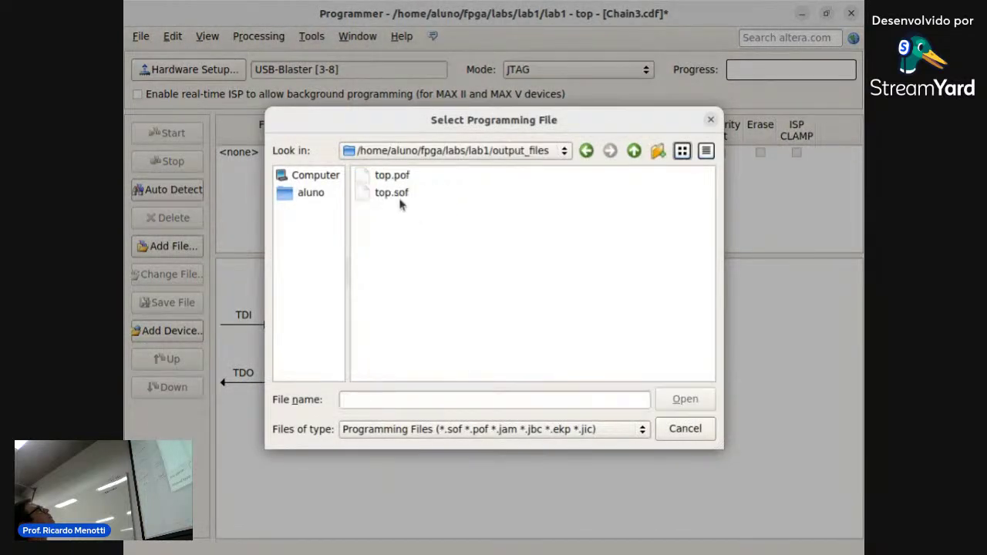
pyautogui.doubleClick(392, 193)
pyautogui.click(333, 167)
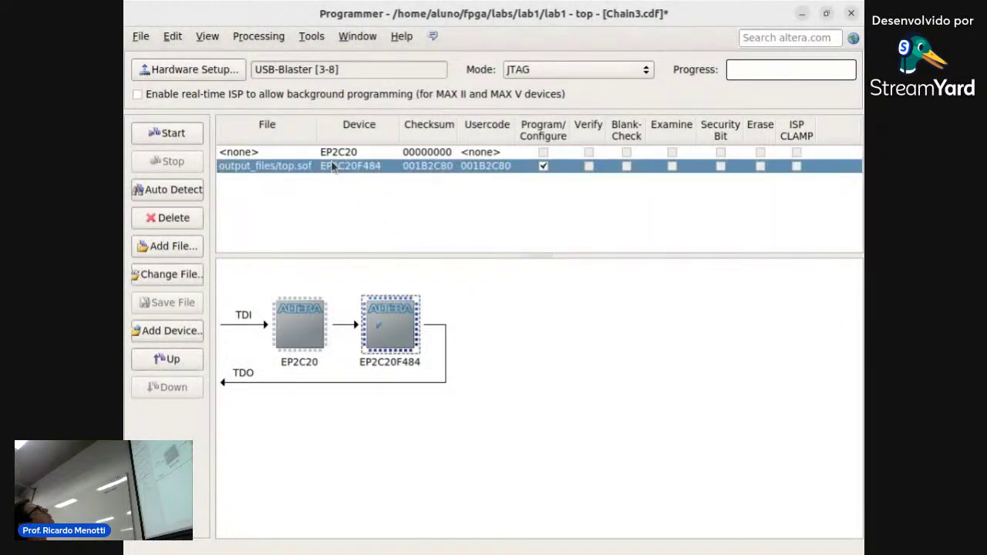
# - Try repeatedly to program the EP2C20F484 entry with top.sof through the USB-Blaster
pyautogui.click(188, 136)
pyautogui.click(173, 134)
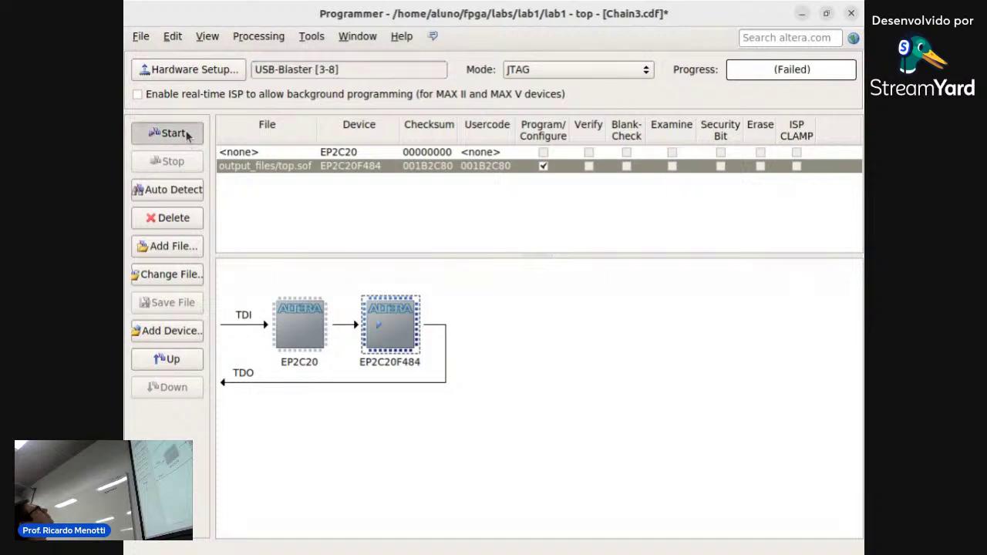
pyautogui.click(301, 326)
pyautogui.click(256, 167)
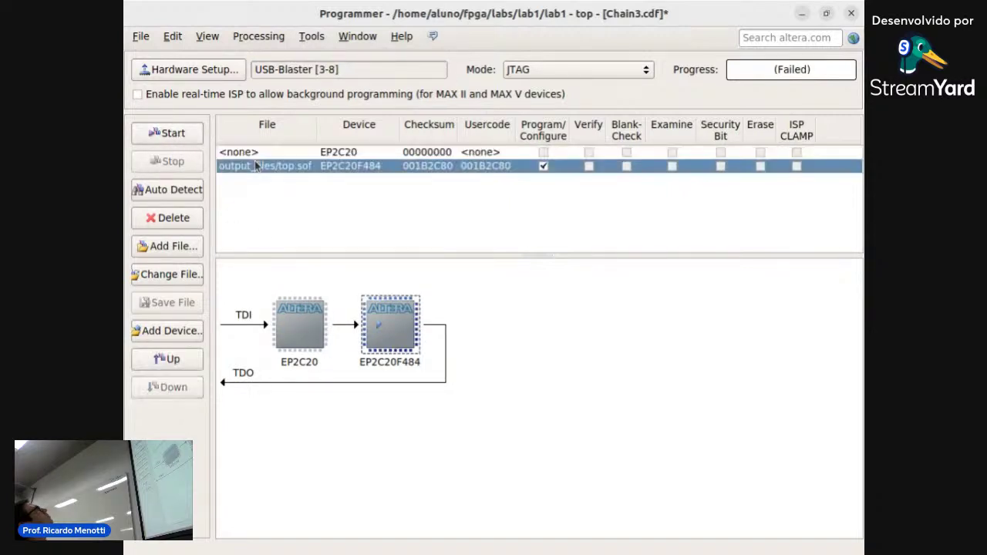
pyautogui.click(168, 132)
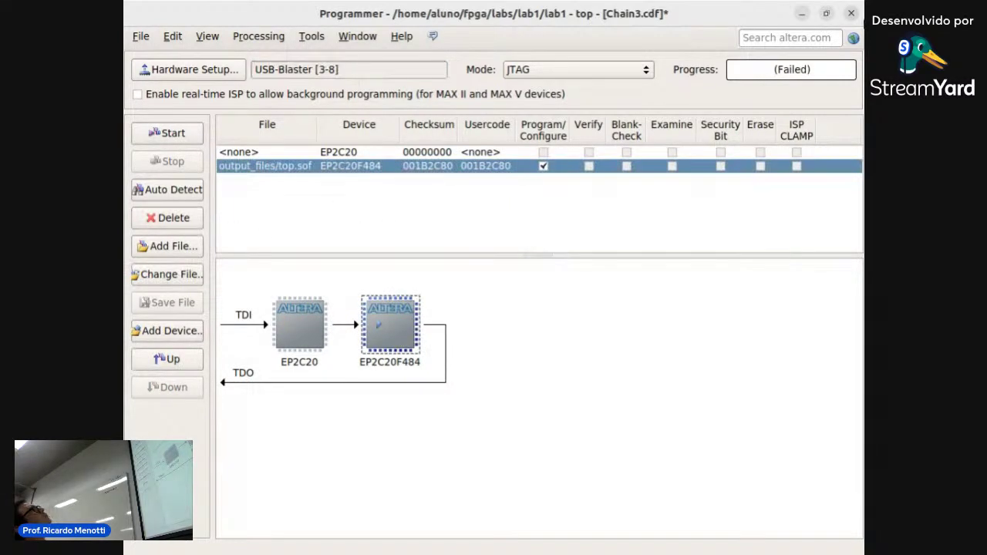
# - Close the Chain3.cdf programming chain without saving its changes
pyautogui.click(137, 37)
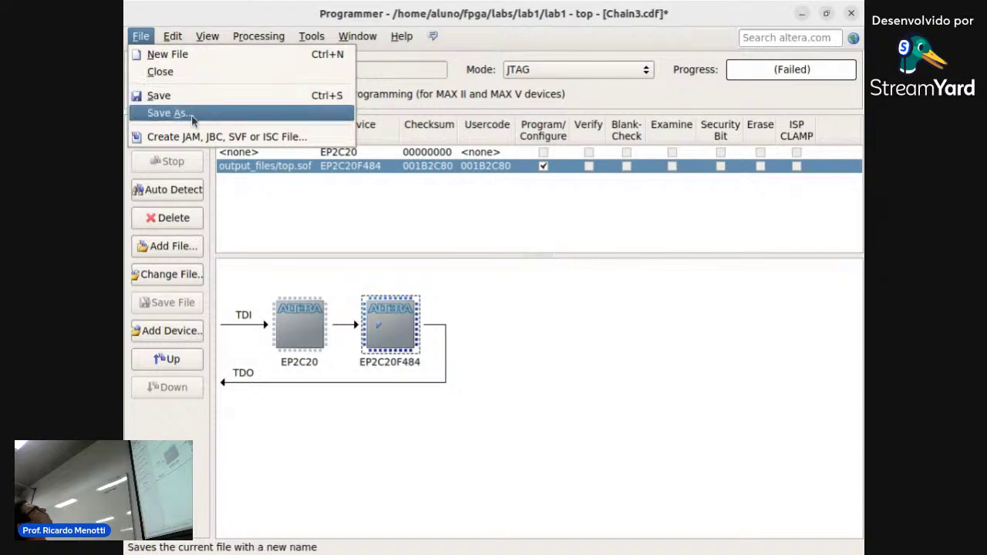
pyautogui.click(204, 74)
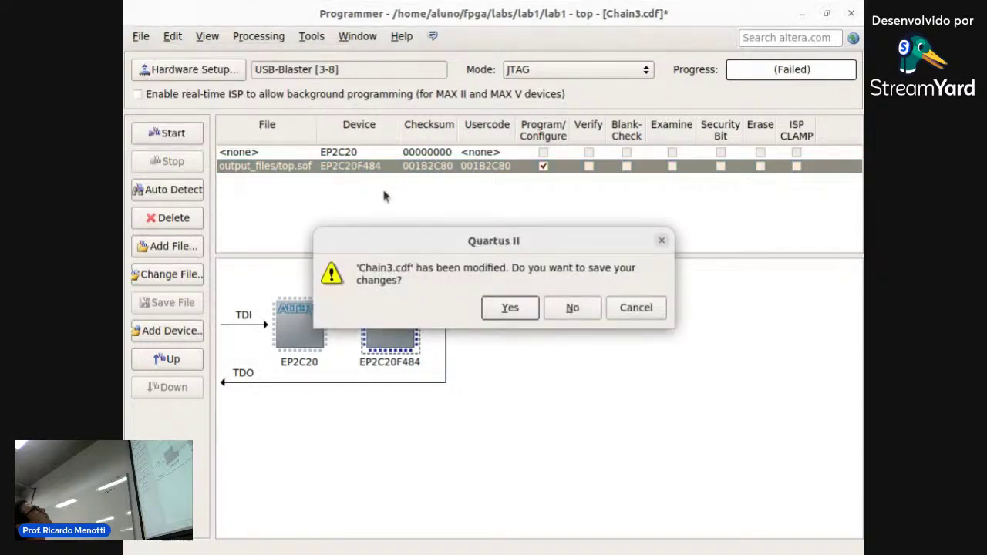
pyautogui.click(569, 306)
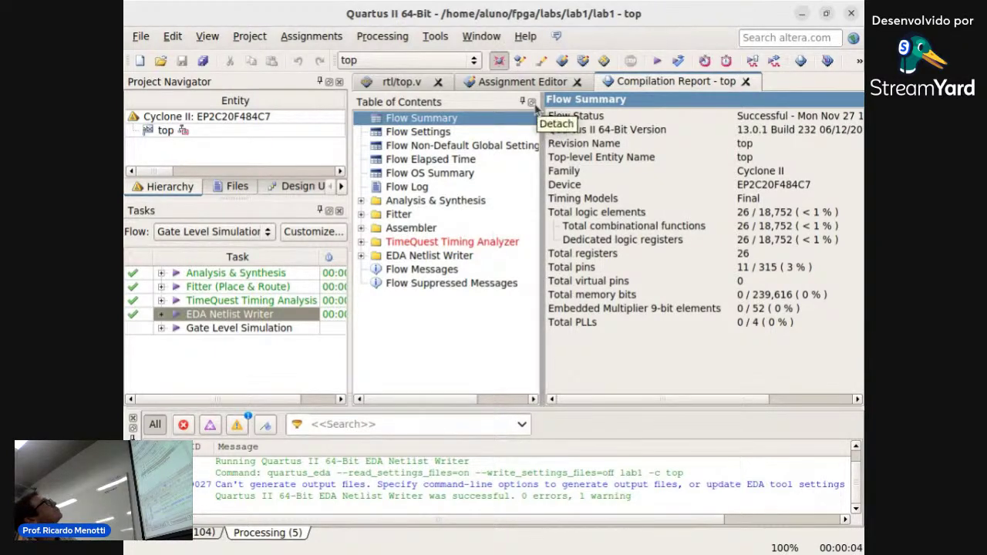
pyautogui.click(526, 37)
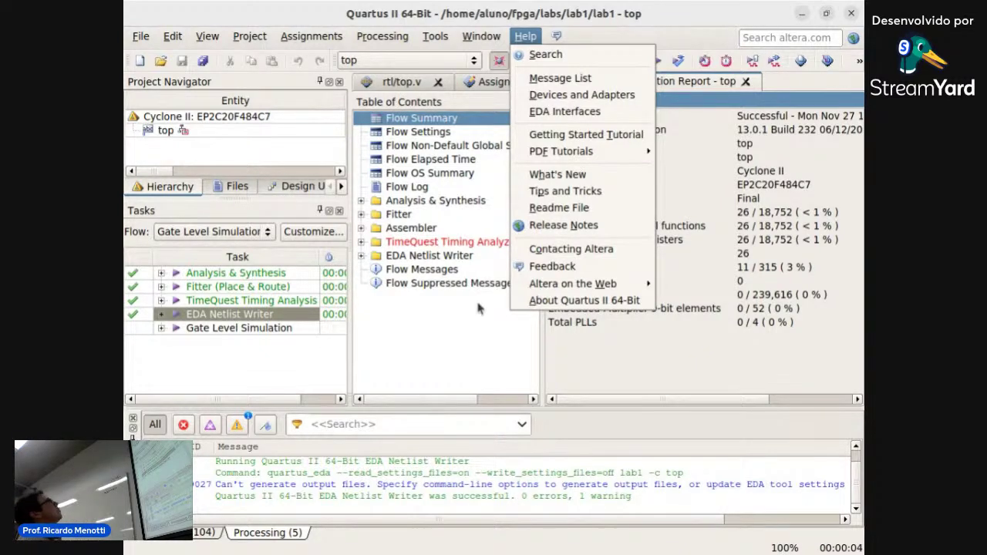
pyautogui.click(432, 339)
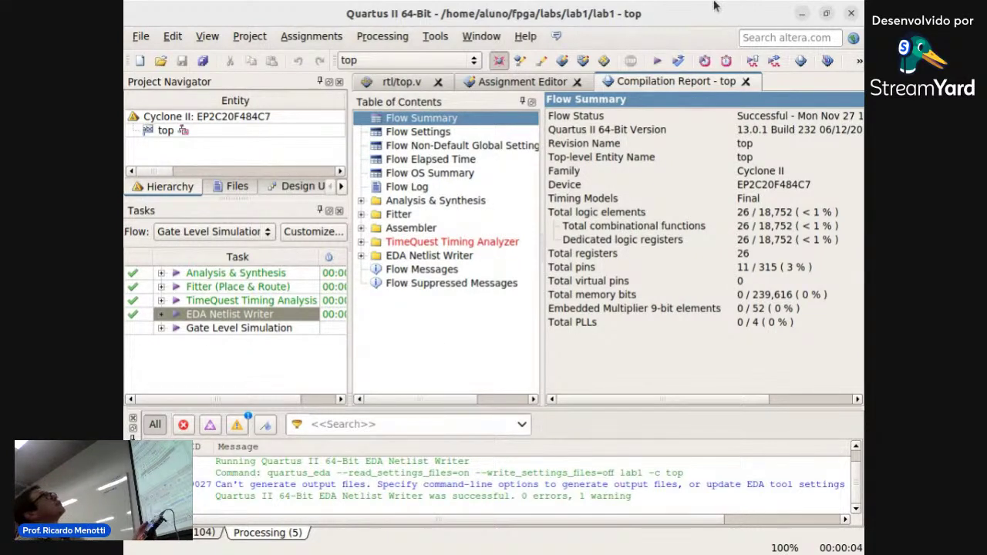
# - Reopen the Programmer and auto-detect the board's JTAG chain, selecting EP2C20 for the shared JTAG ID
pyautogui.click(821, 61)
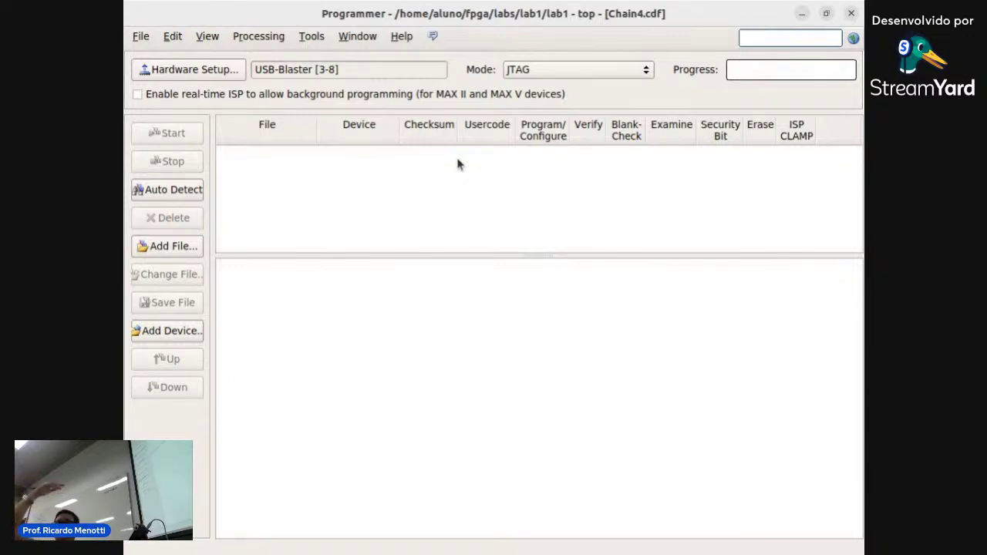
pyautogui.click(192, 192)
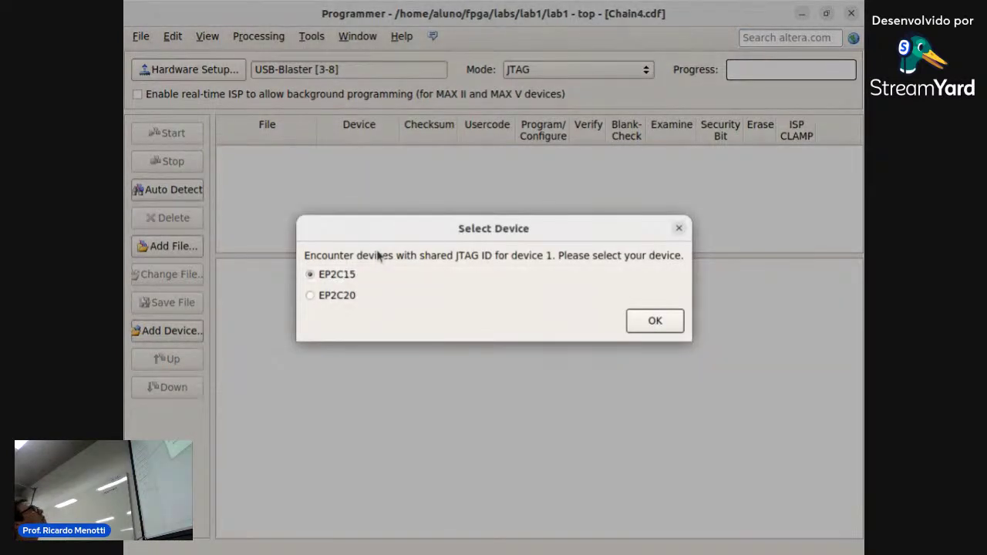
pyautogui.click(326, 296)
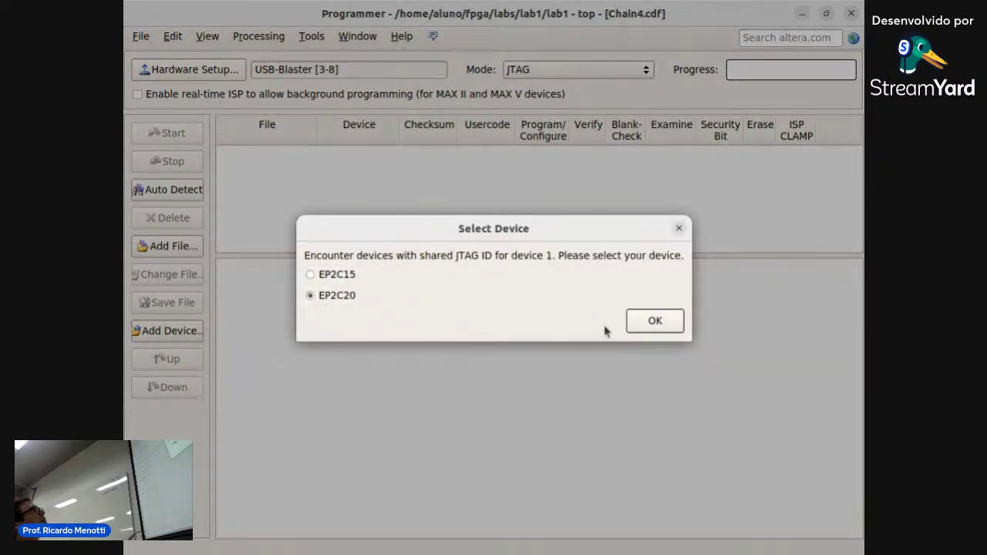
pyautogui.click(653, 322)
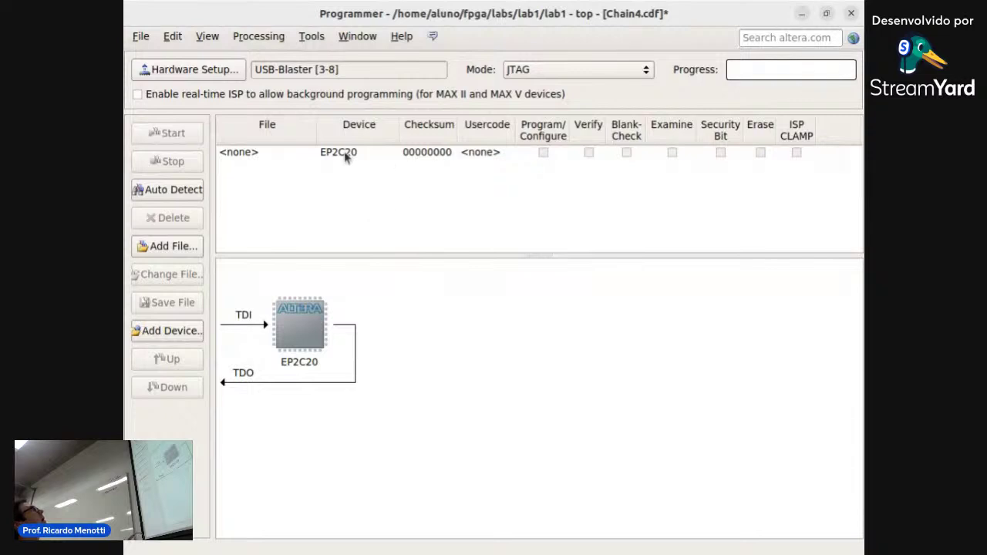
# - Add the Cyclone II device EP2C20F484 to the programming chain
pyautogui.click(237, 154)
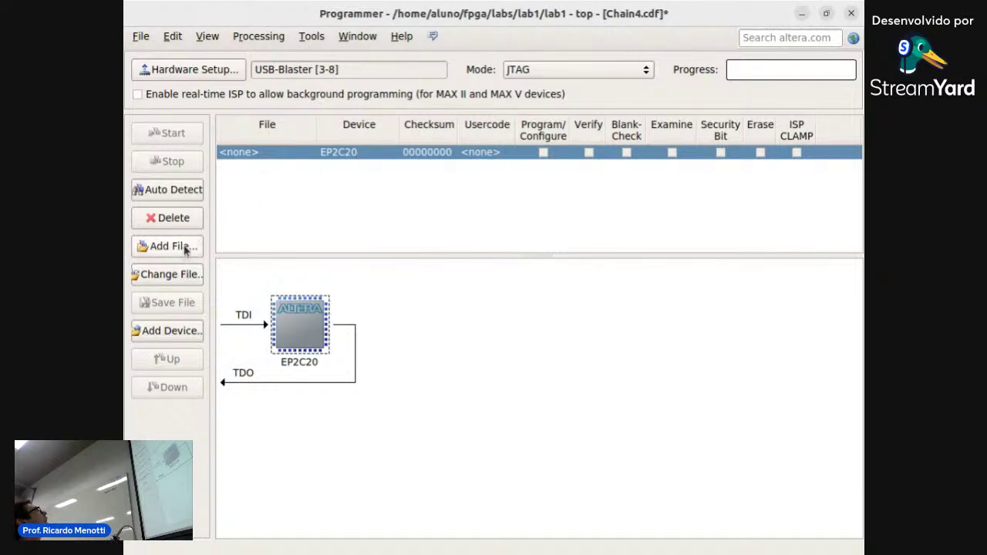
pyautogui.click(182, 330)
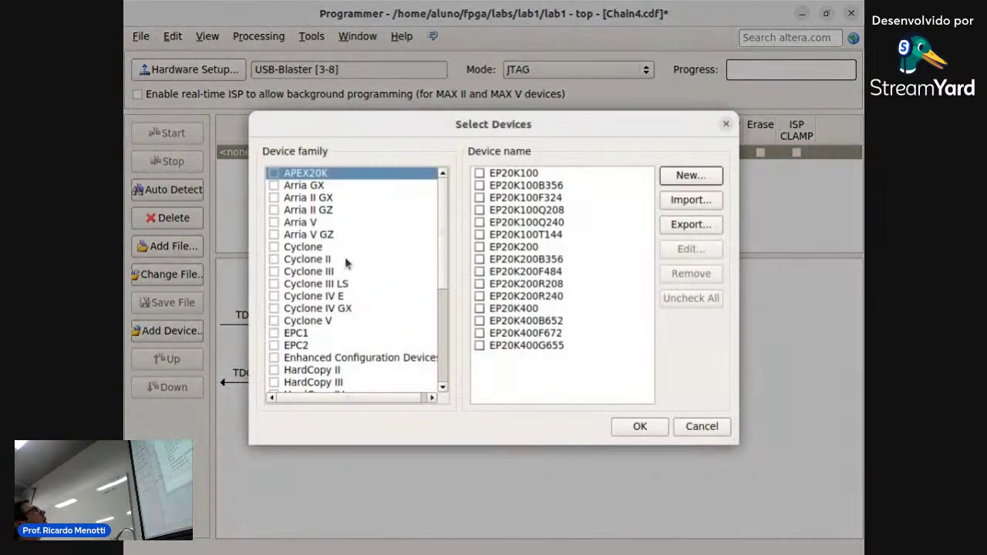
pyautogui.click(326, 260)
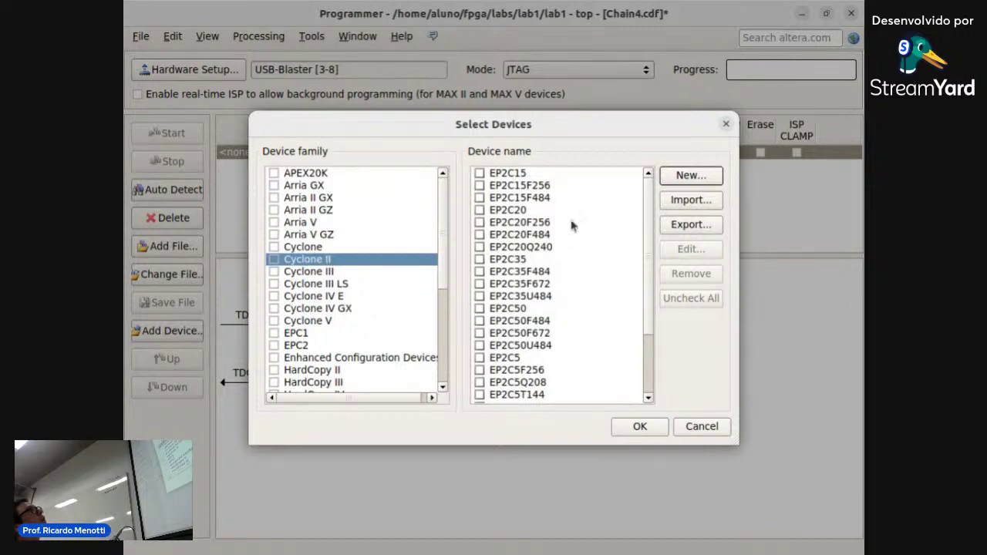
pyautogui.click(538, 235)
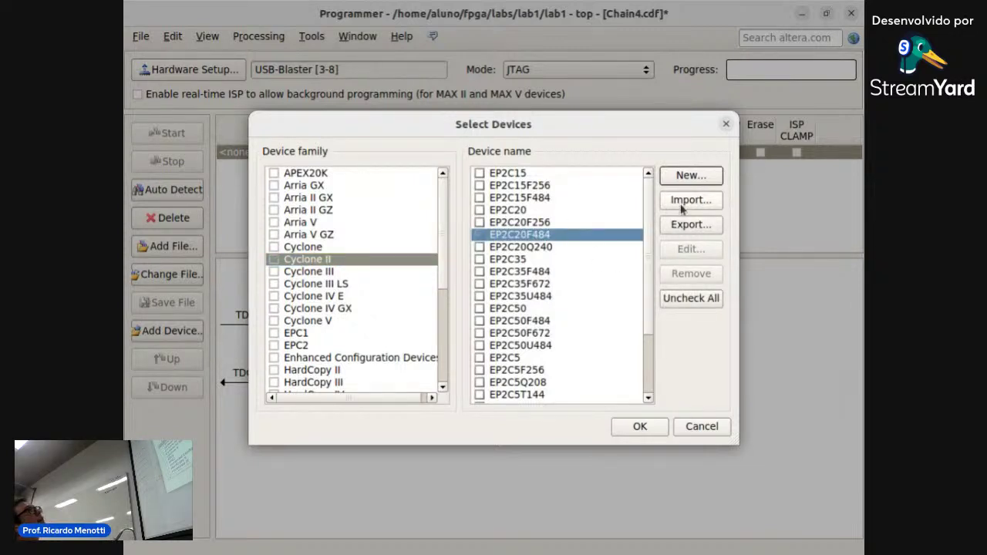
pyautogui.click(637, 426)
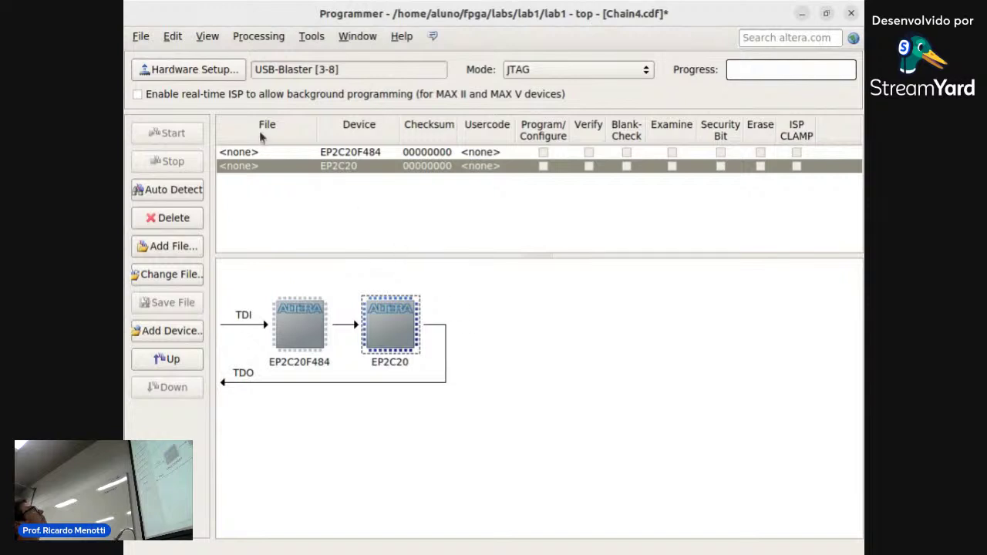
# - Delete the auto-detected EP2C20 entry from the programming chain
pyautogui.click(304, 169)
pyautogui.rightClick(305, 172)
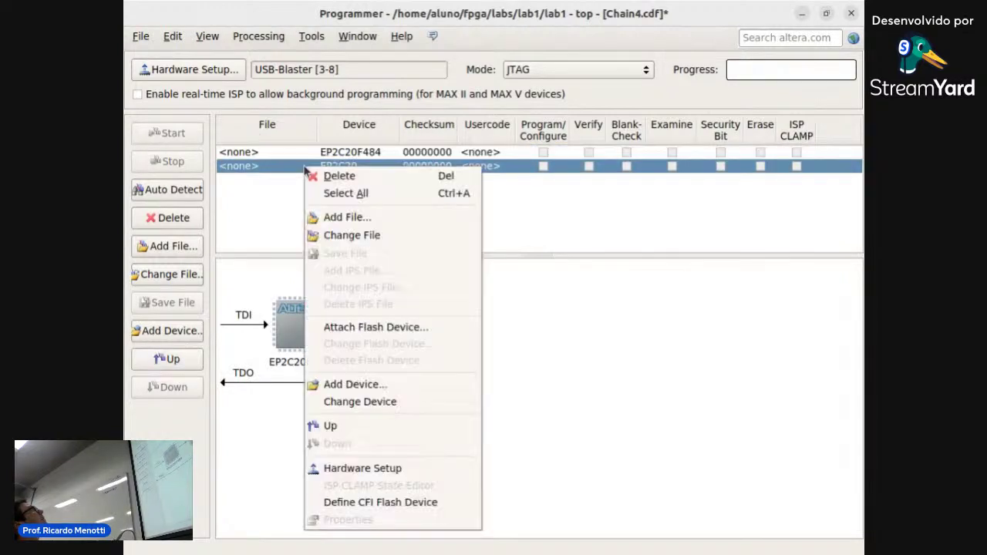
pyautogui.click(316, 175)
# - Add top.sof from output_files to the EP2C20F484 chain and try to program the board with it
pyautogui.click(346, 155)
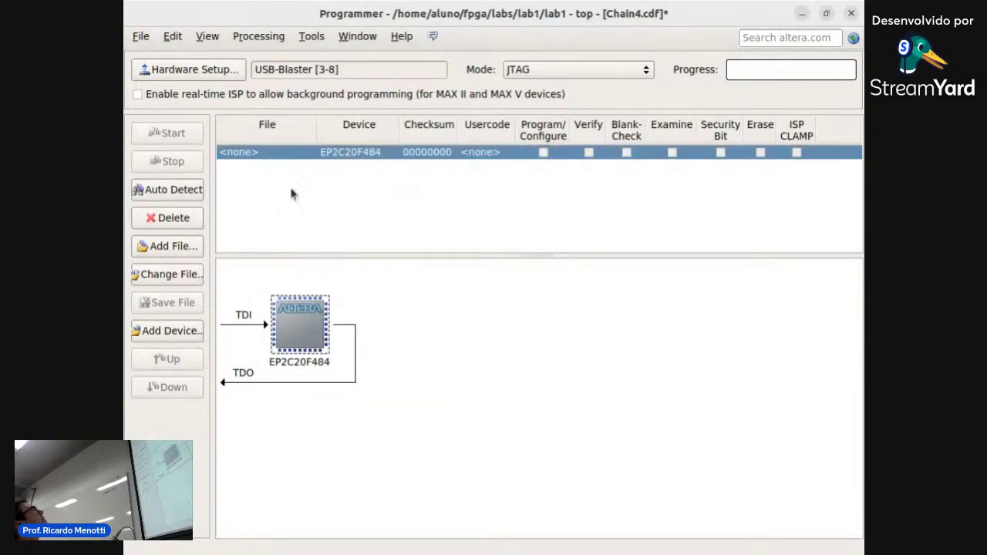
pyautogui.click(193, 248)
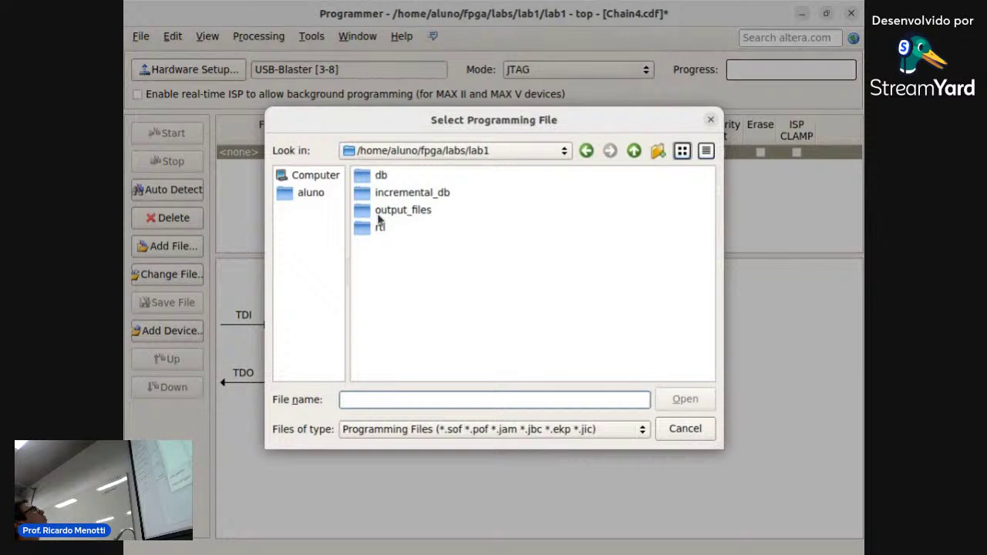
pyautogui.doubleClick(421, 210)
pyautogui.click(391, 193)
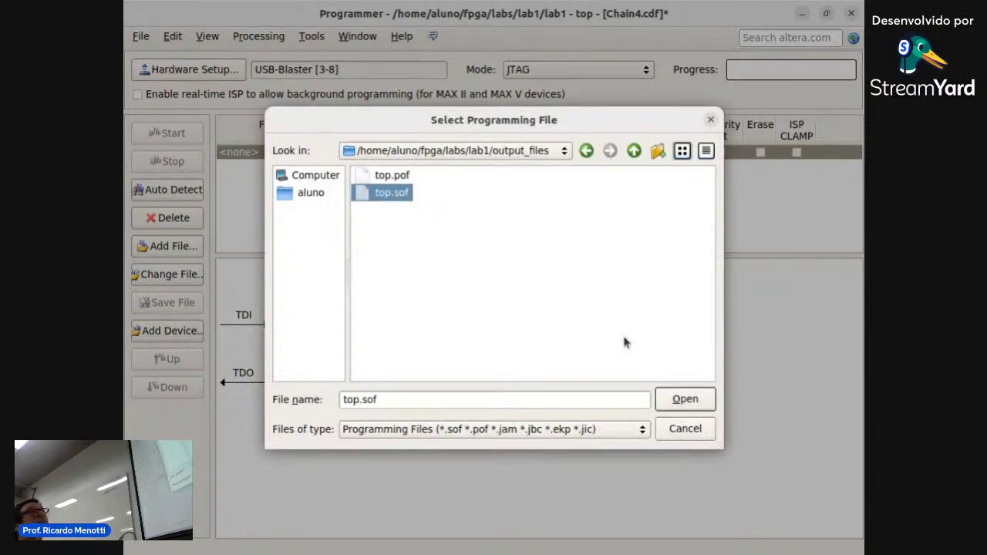
pyautogui.click(685, 398)
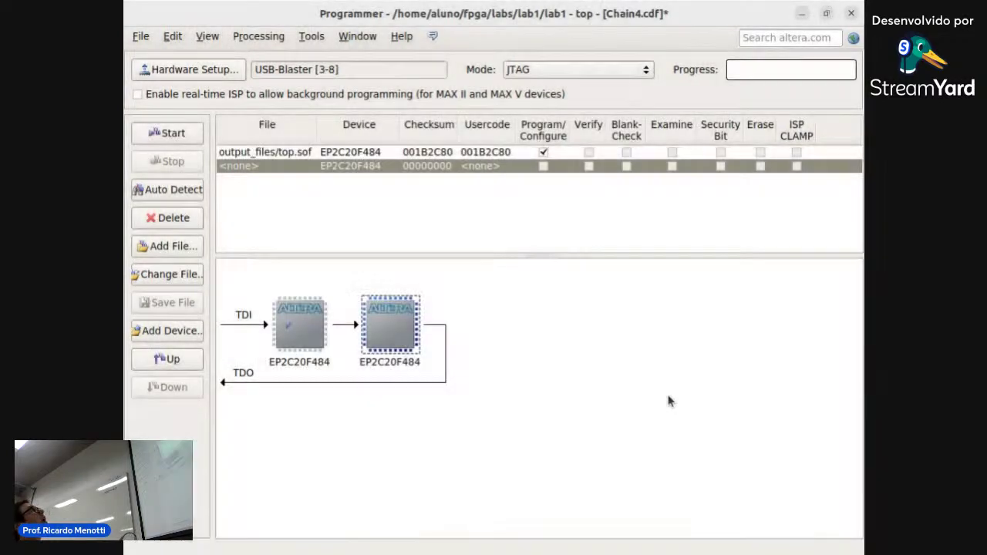
pyautogui.click(500, 154)
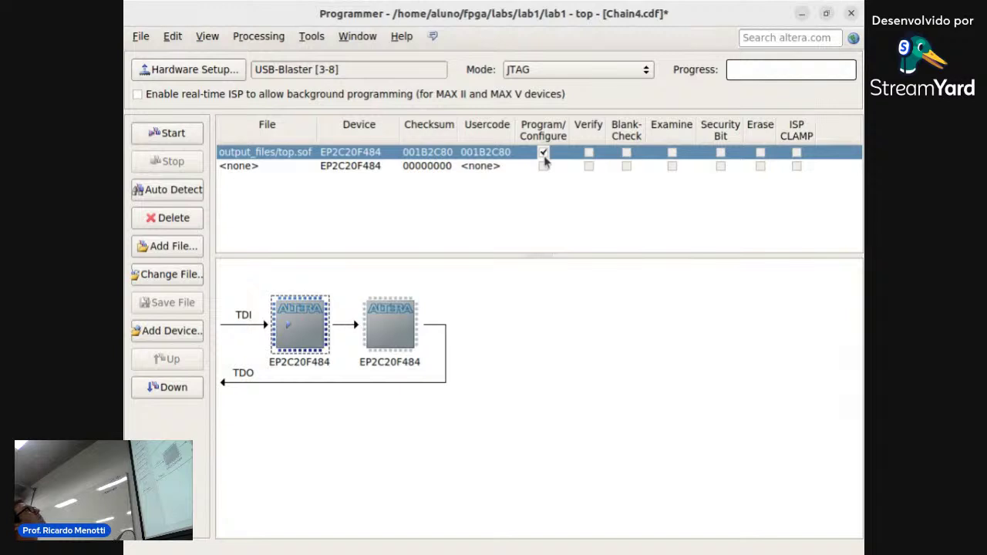
pyautogui.click(174, 134)
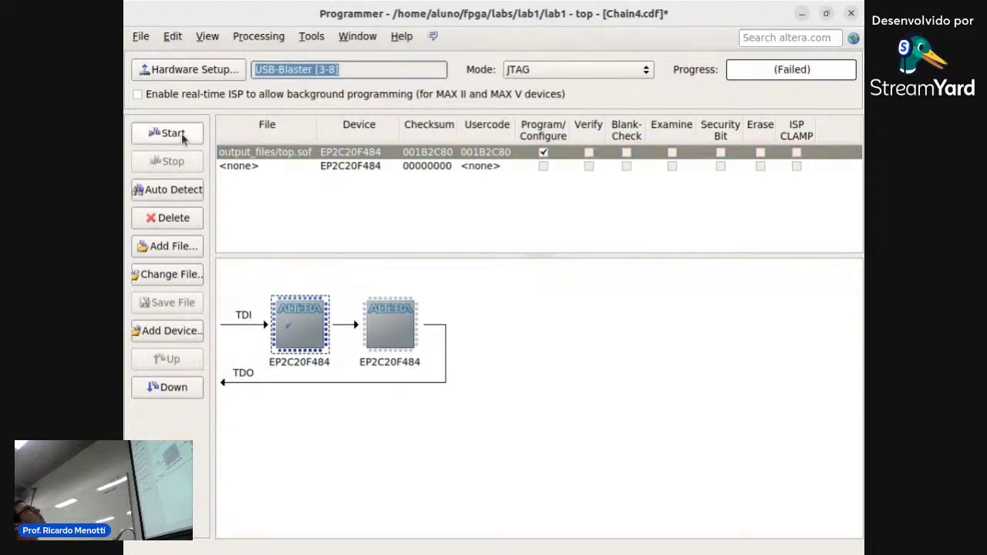